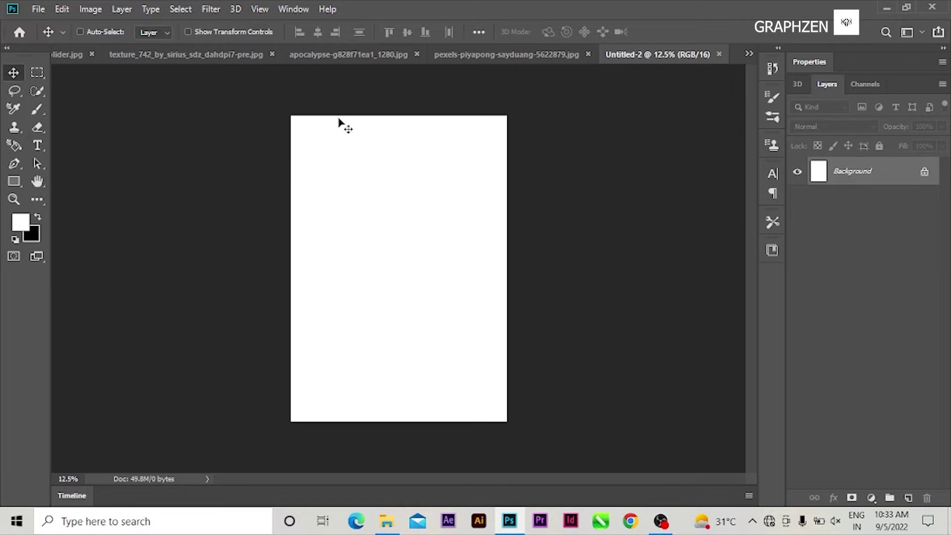
Place the grey scratched image pexels-piyapong-sayduang-5622879 from Downloads as an embedded layer on the blank page.
key("ctrl+0")
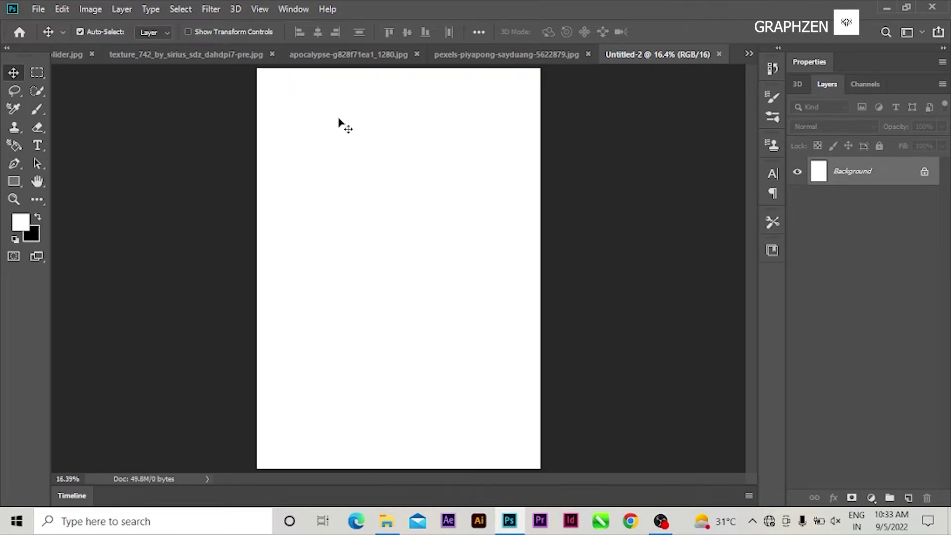
left_click(39, 9)
left_click(95, 274)
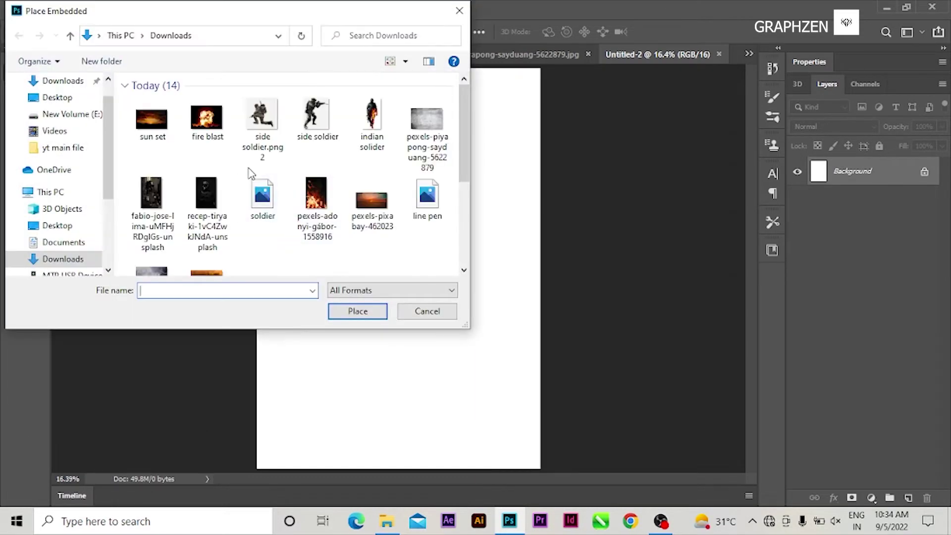
left_click(439, 123)
left_click(364, 311)
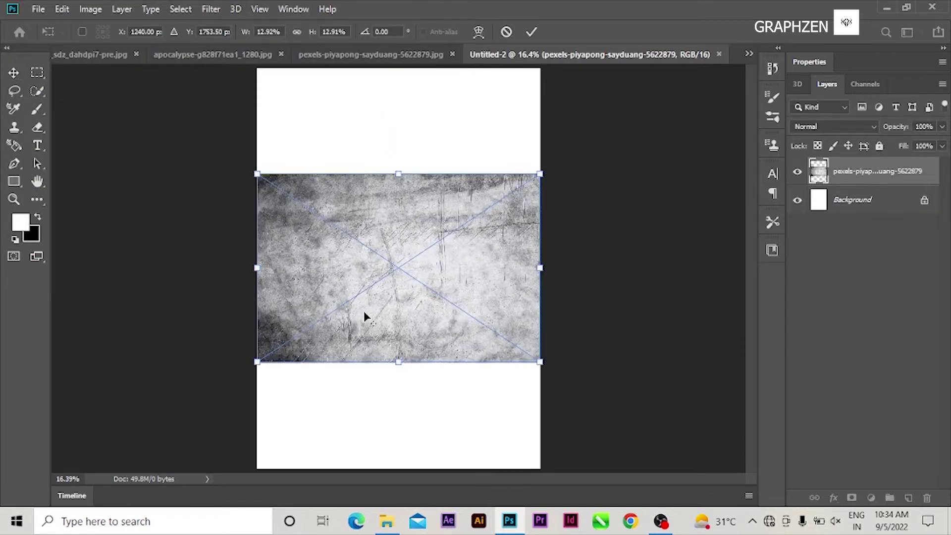
Stretch the placed grey texture to about 17% width and 27.4% height so it covers the whole page.
left_click_drag(396, 169, 386, 63)
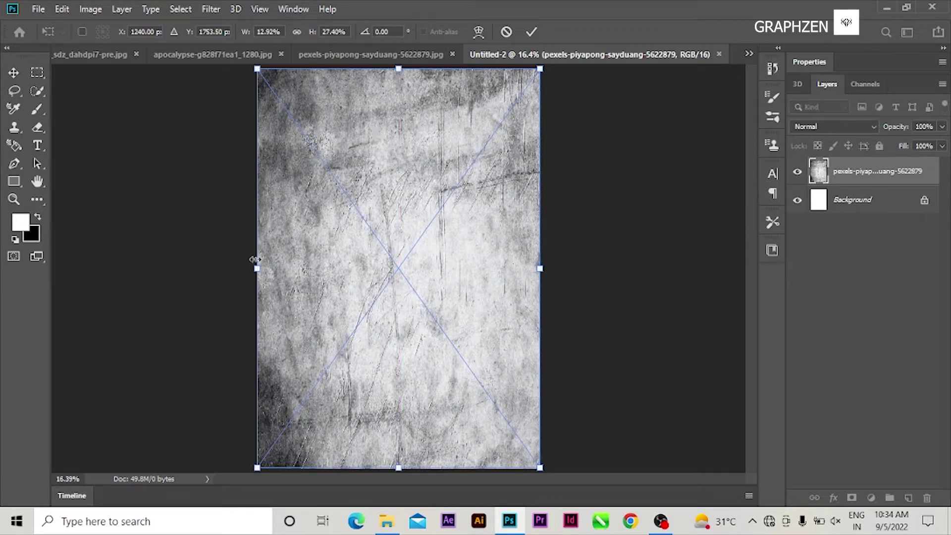
left_click_drag(257, 269, 212, 266)
left_click_drag(540, 268, 585, 265)
key("Return")
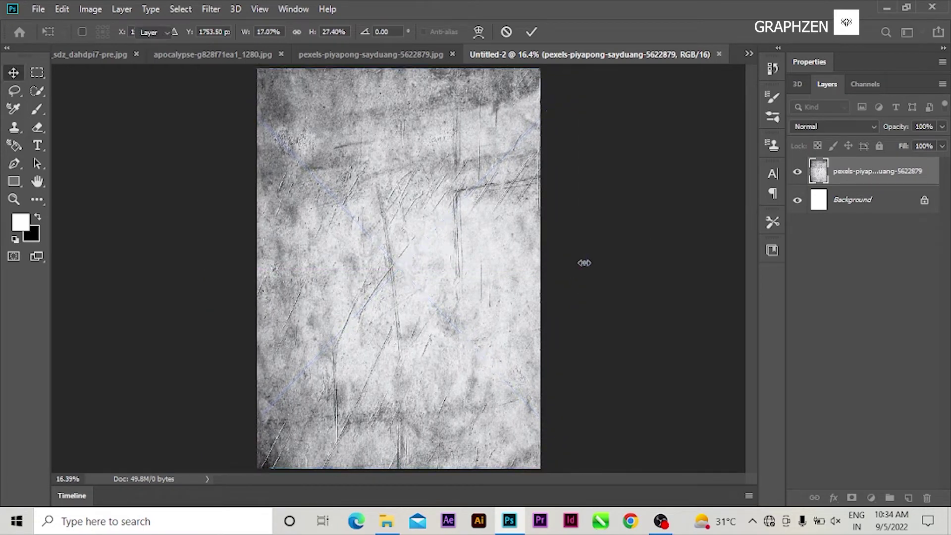
Start a Shadows/Highlights adjustment on the grey texture with all options shown, setting Shadows to Amount 53%, Tone 70% and Radius 28 px.
left_click(90, 9)
mouse_move(155, 43)
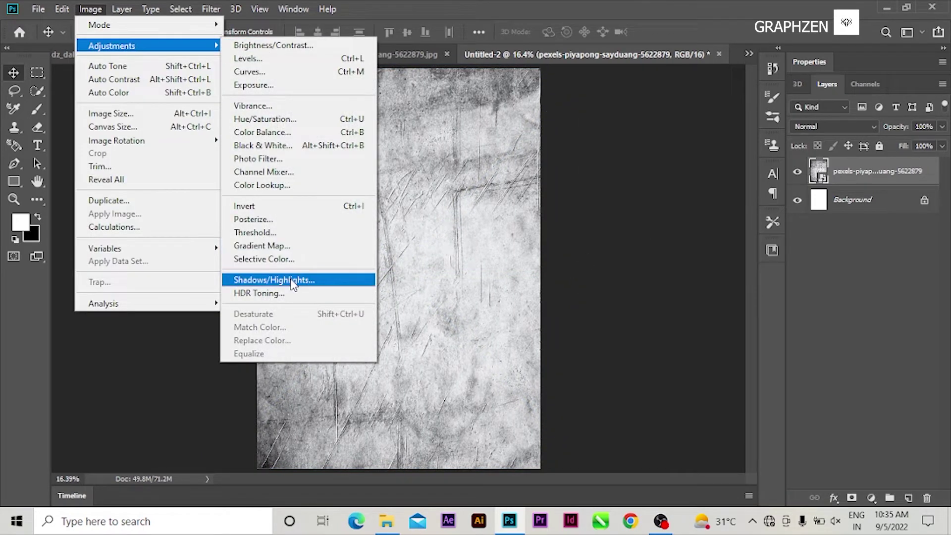
left_click(274, 280)
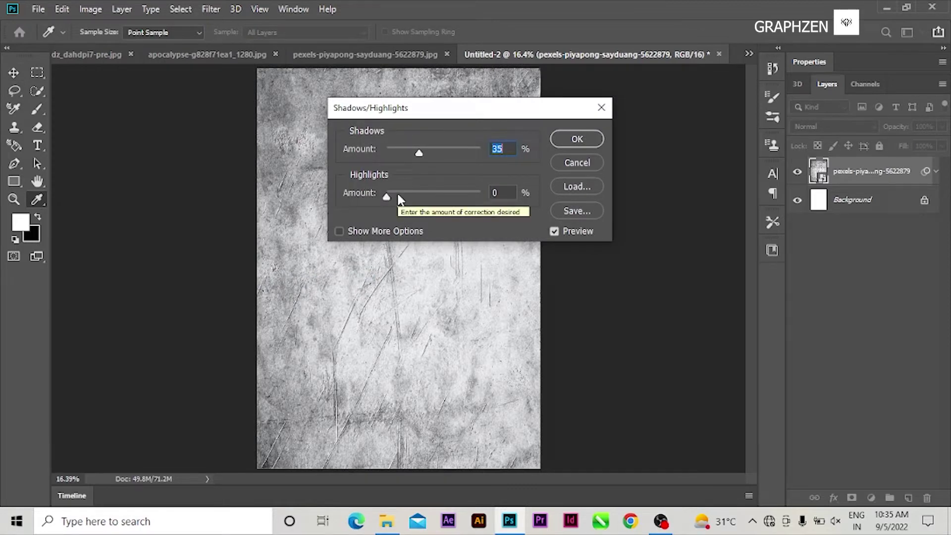
left_click(364, 231)
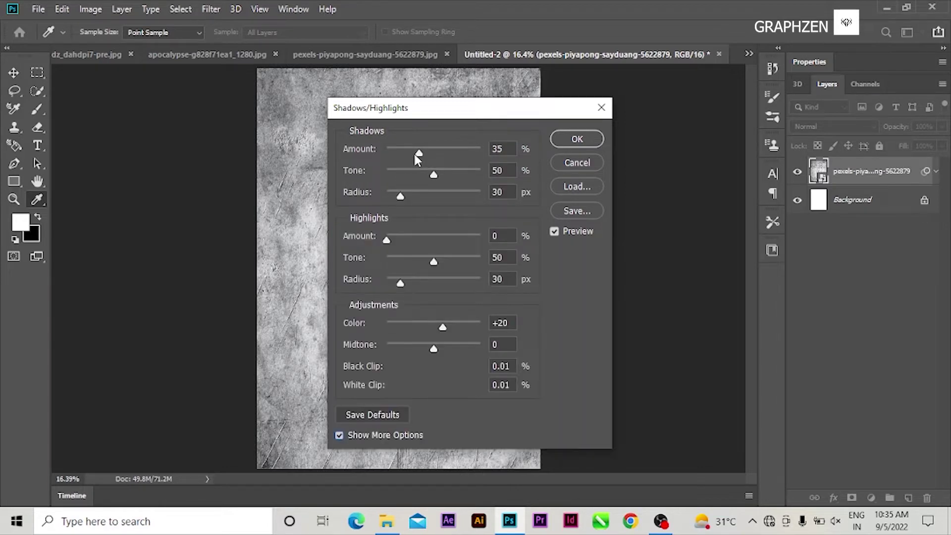
left_click_drag(503, 148, 470, 151)
left_click_drag(421, 150, 437, 157)
left_click_drag(434, 174, 452, 174)
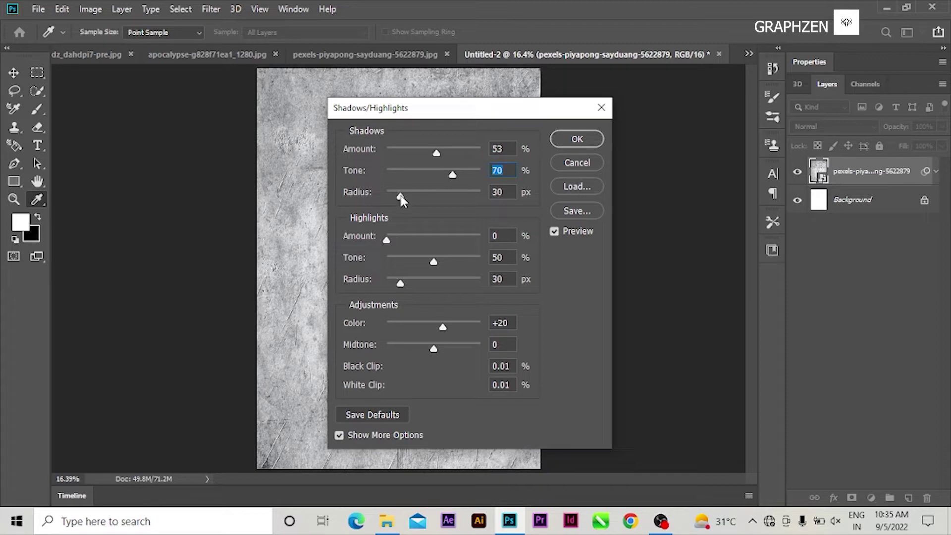
left_click_drag(400, 196, 399, 196)
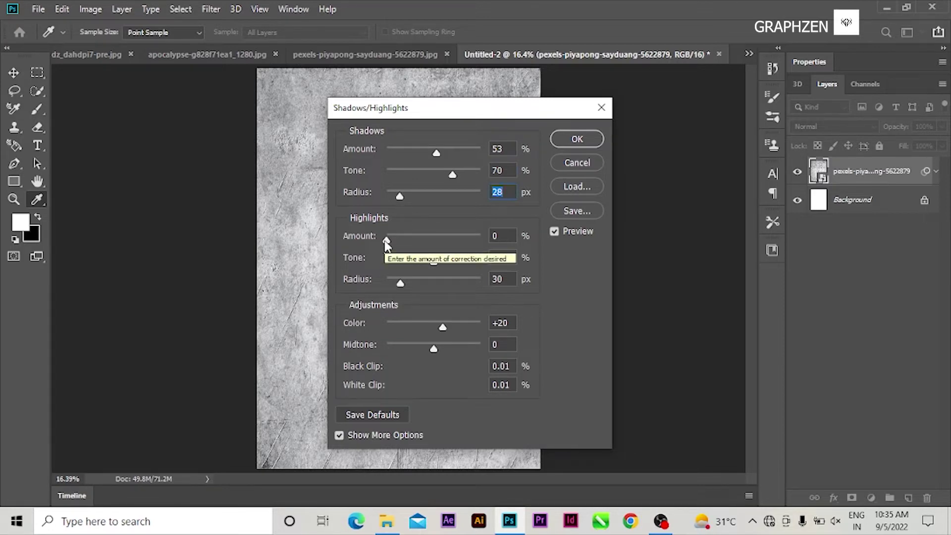
Set Highlights to Amount 27% and Tone 39%, increase their Radius, apply the adjustment and collapse the layer's smart filter list.
left_click_drag(386, 242, 412, 241)
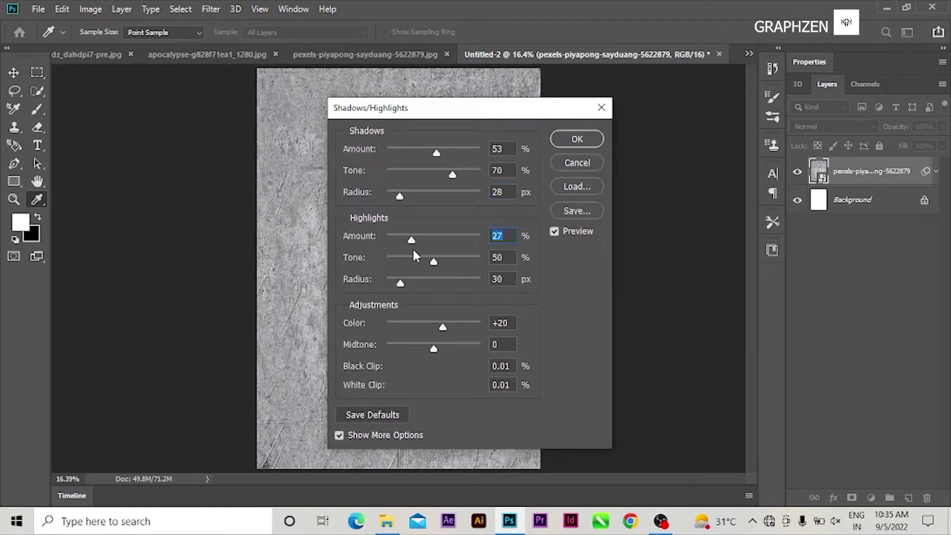
left_click_drag(434, 259, 423, 259)
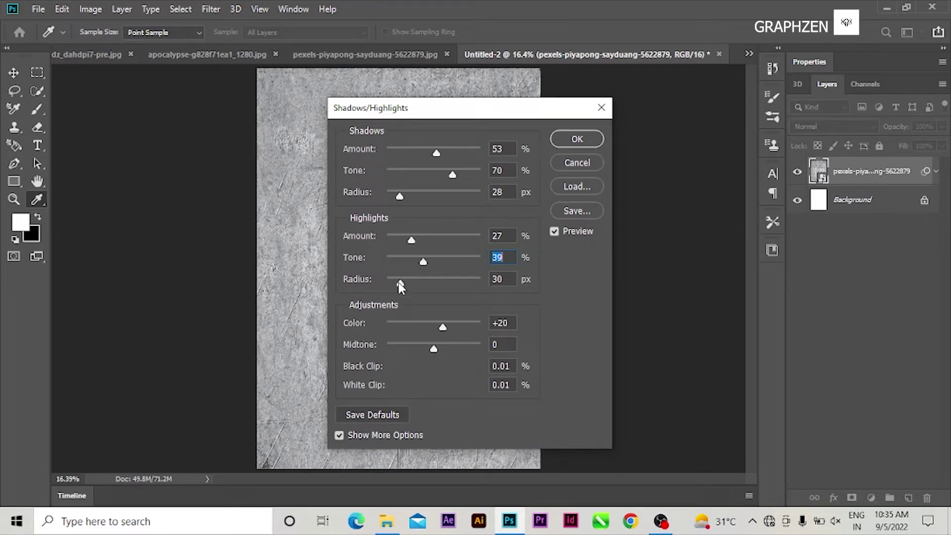
left_click_drag(402, 287, 430, 282)
left_click(576, 141)
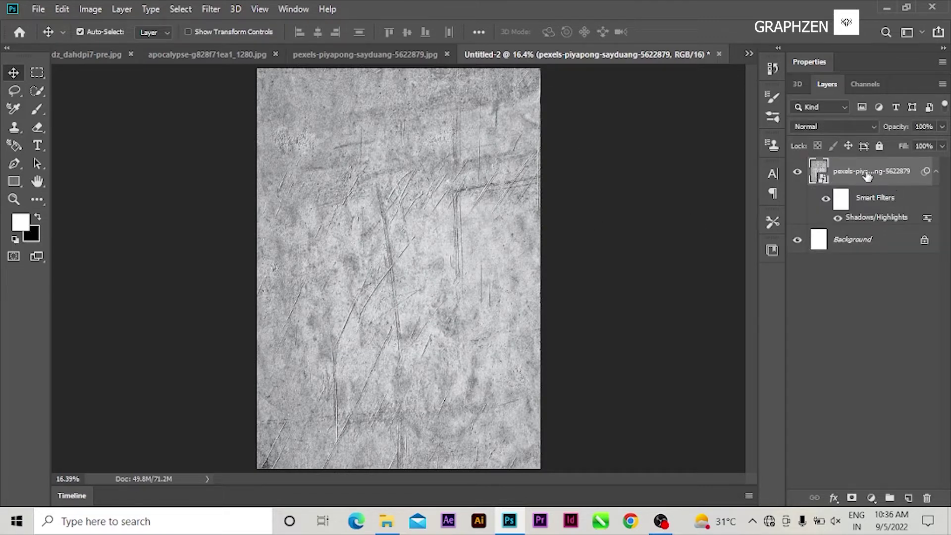
left_click(936, 172)
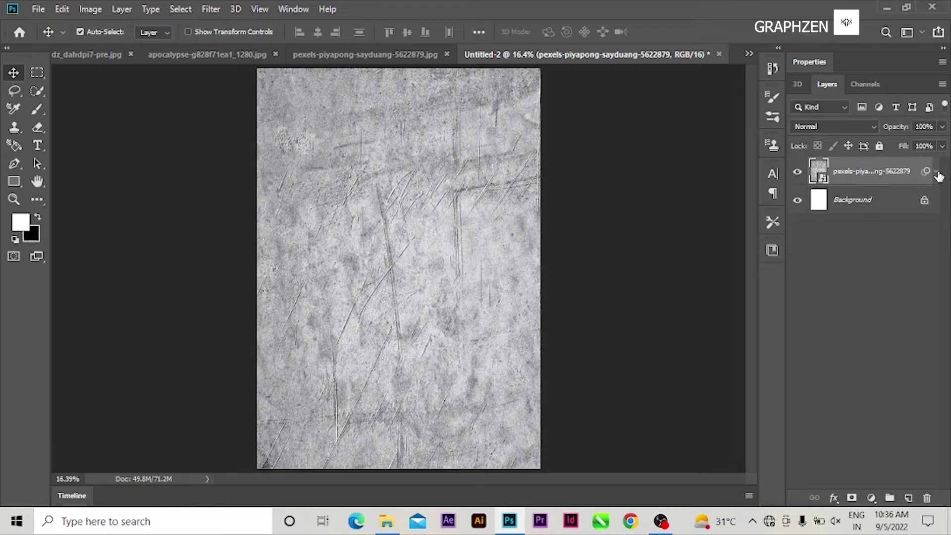
Place the image texture_742_by_sirius_sdz_dahdpi7-pre from Downloads as an embedded layer above the grey texture.
left_click(48, 8)
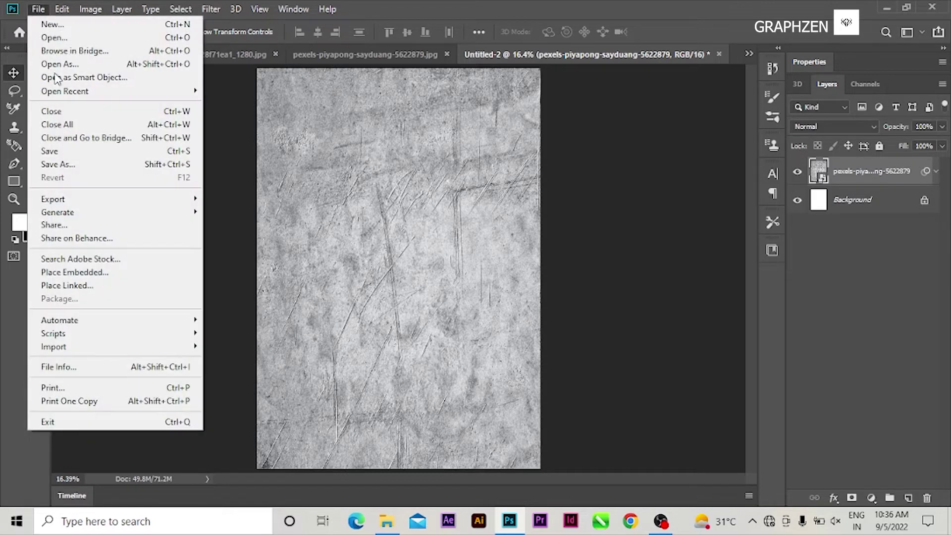
left_click(77, 272)
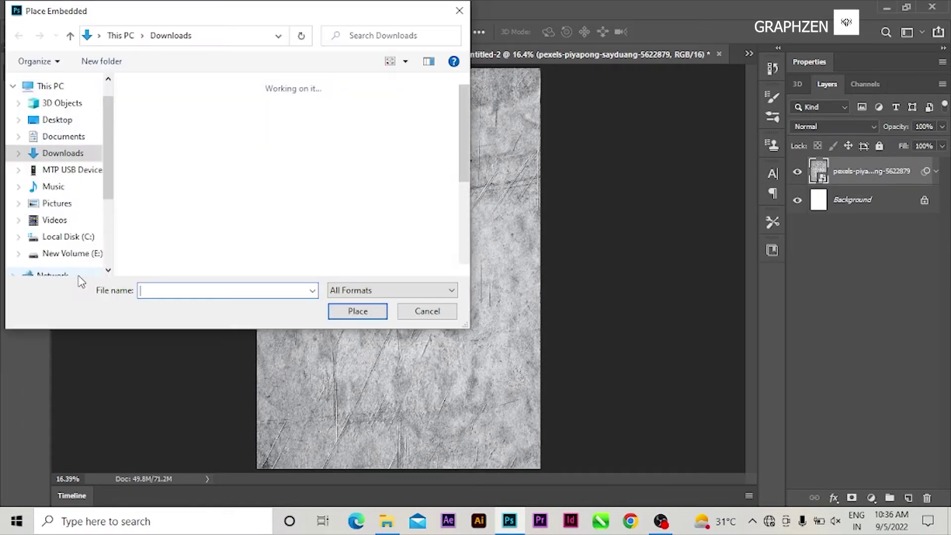
left_click(153, 269)
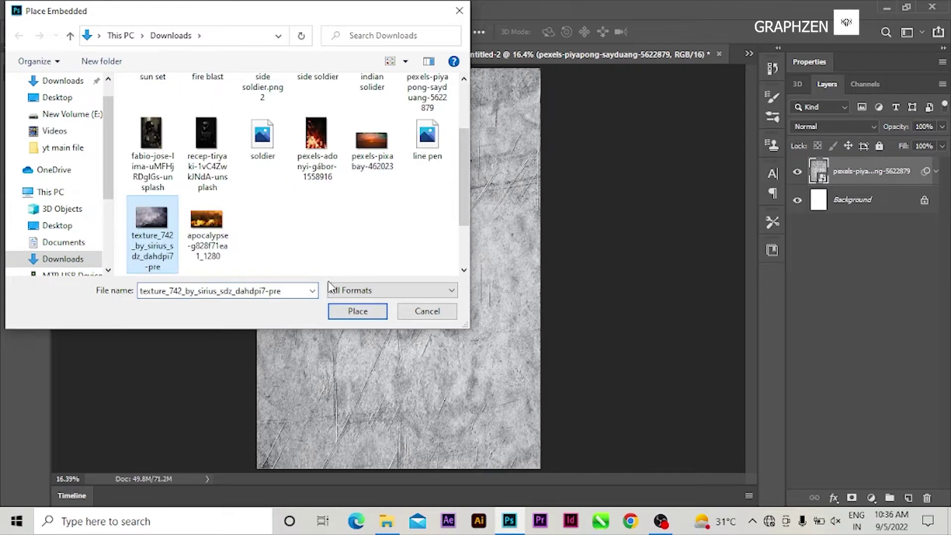
left_click(358, 310)
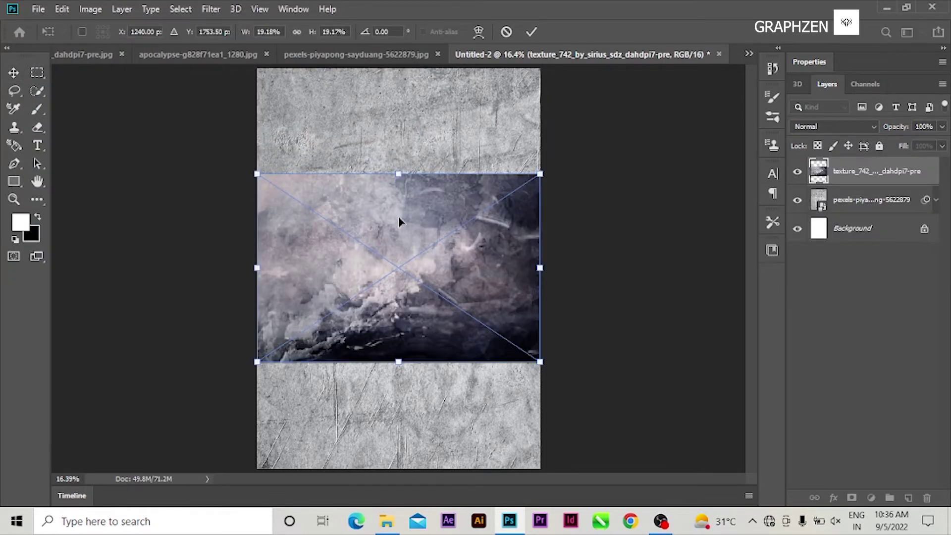
Enlarge the placed cloudy texture to span the full page height at about 40.7% and extend past both sides of the page.
left_click_drag(540, 362, 653, 437)
left_click_drag(500, 318, 416, 272)
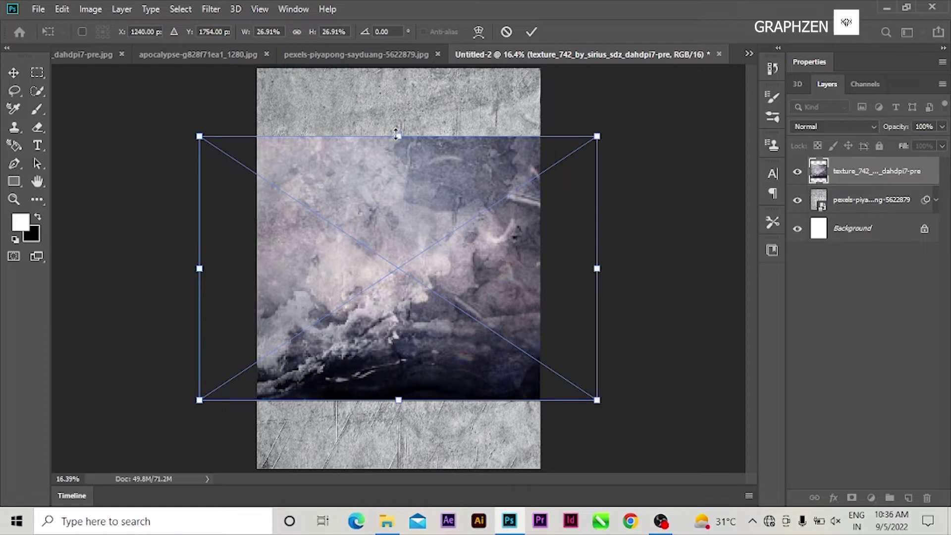
left_click_drag(396, 134, 407, 96)
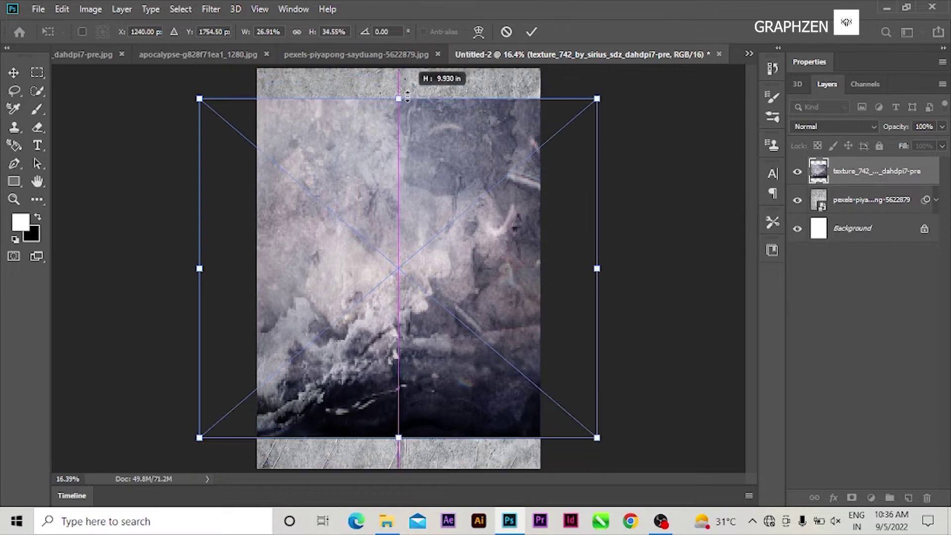
left_click_drag(408, 96, 407, 64)
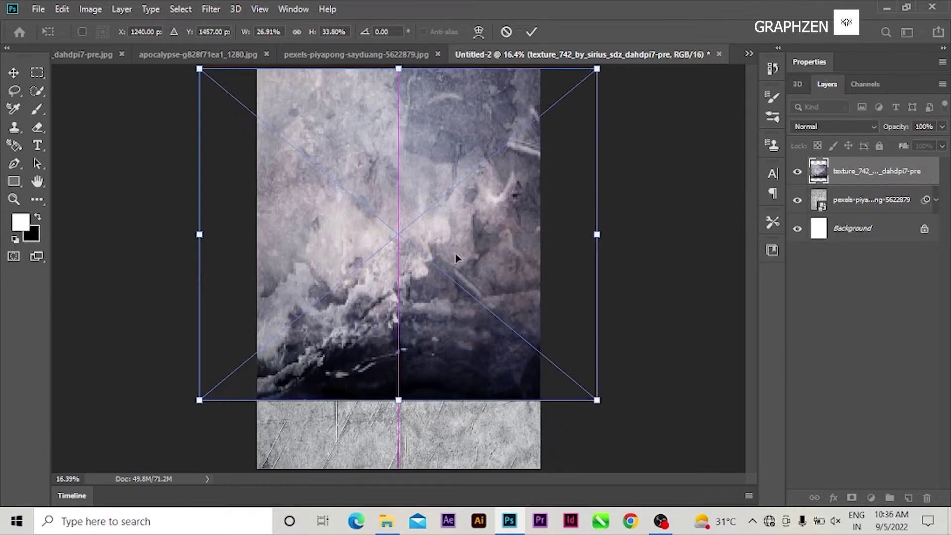
left_click_drag(399, 400, 406, 469)
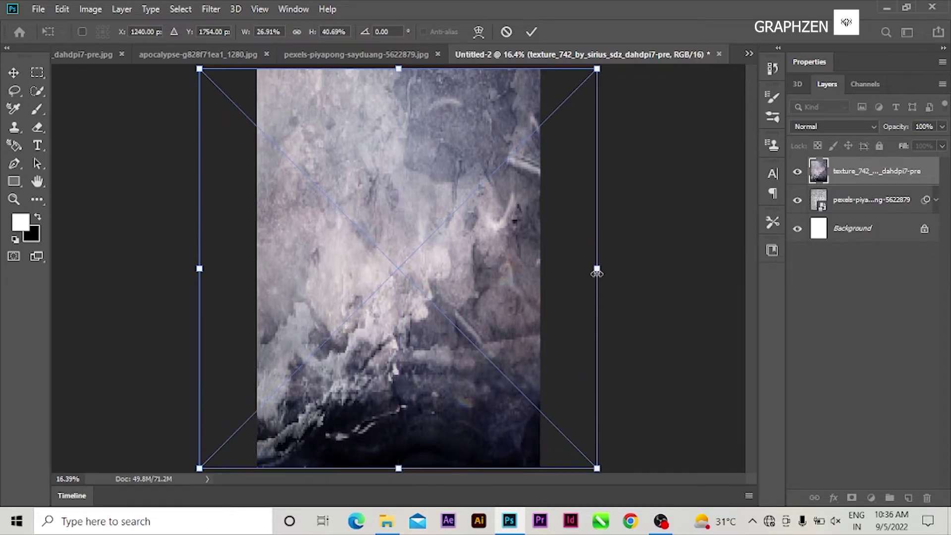
left_click_drag(596, 268, 617, 266)
left_click_drag(198, 268, 183, 270)
key("Return")
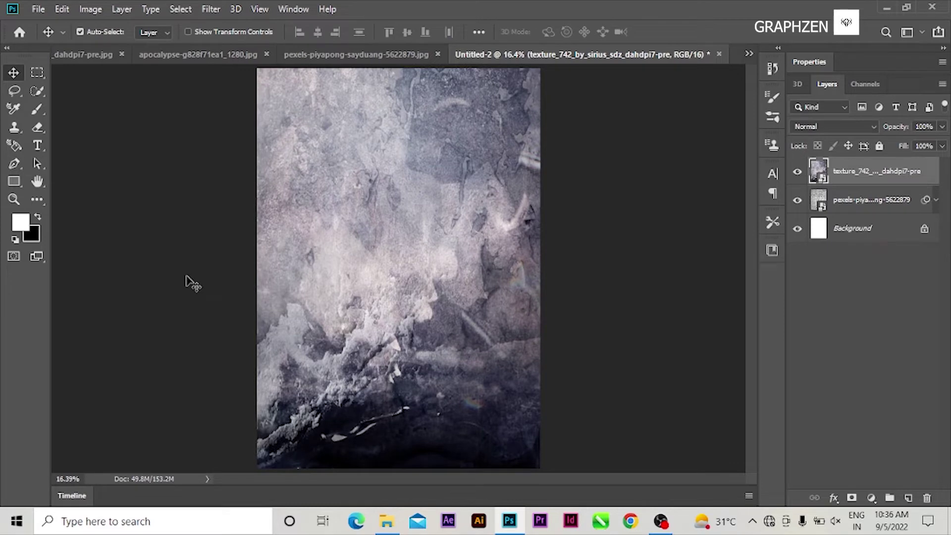
Shift the cloudy texture slightly to the right on the page and reduce its layer opacity to 84%.
left_click_drag(370, 325, 418, 324)
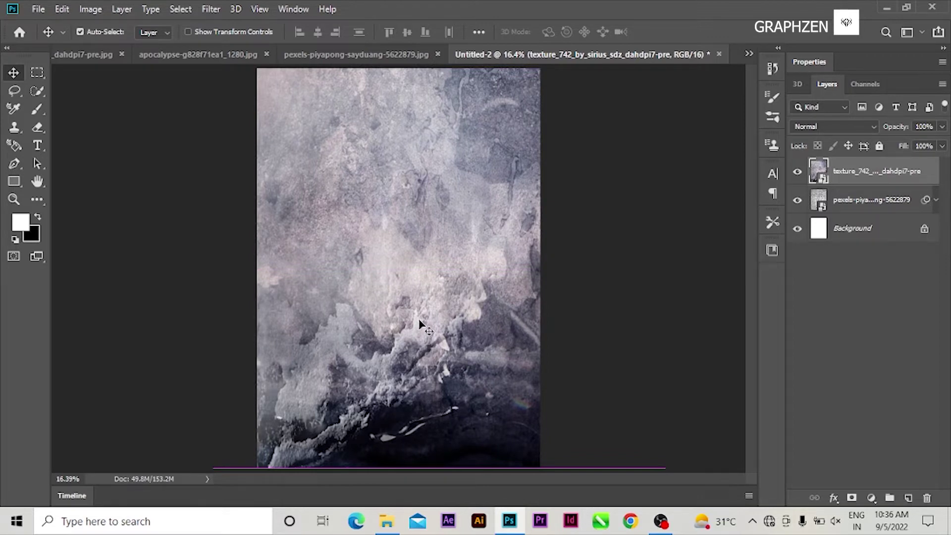
left_click(942, 146)
left_click_drag(938, 148, 931, 145)
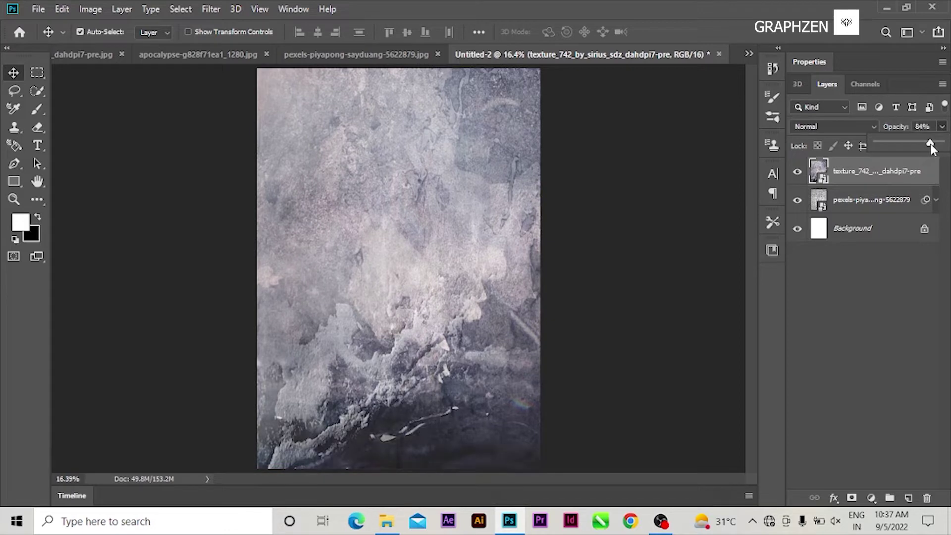
left_click(869, 307)
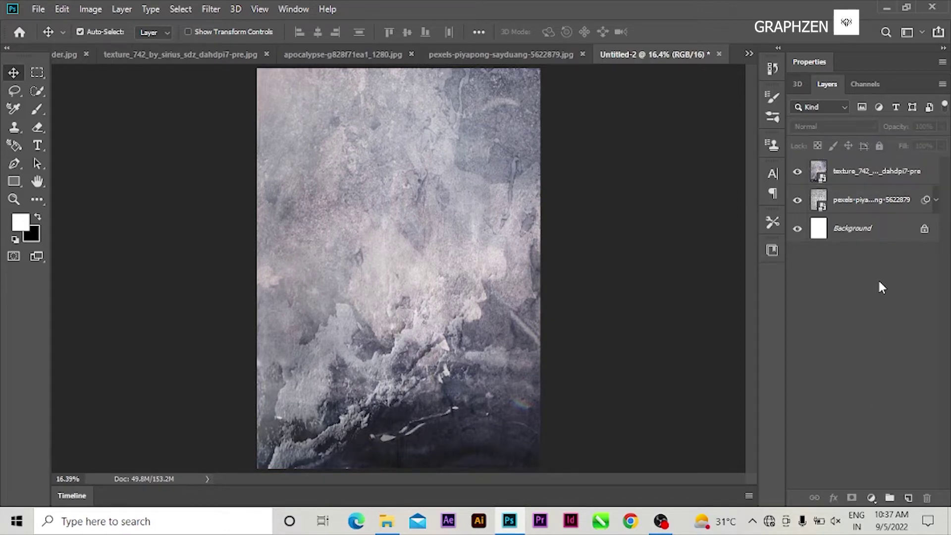
Add a Vibrance adjustment layer above the cloudy texture layer and clip it to that layer.
left_click(869, 180)
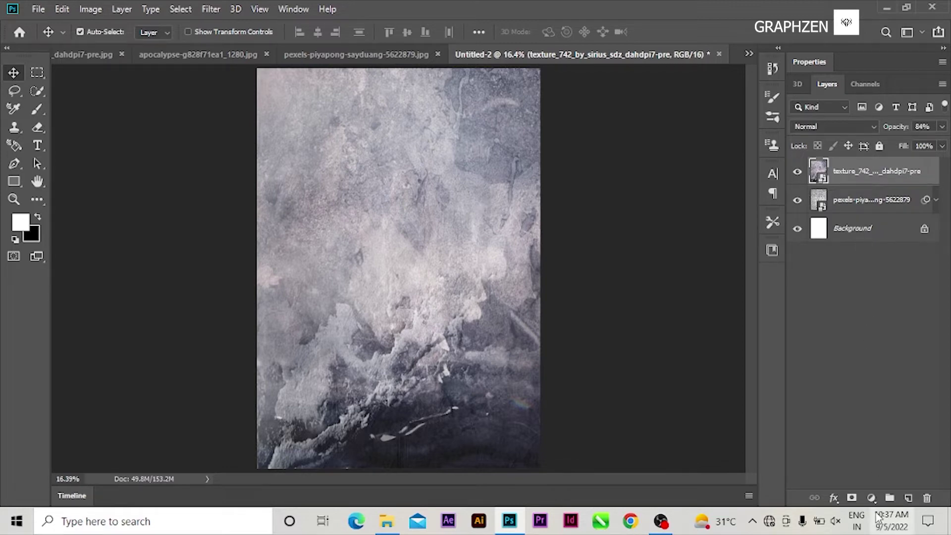
left_click(871, 498)
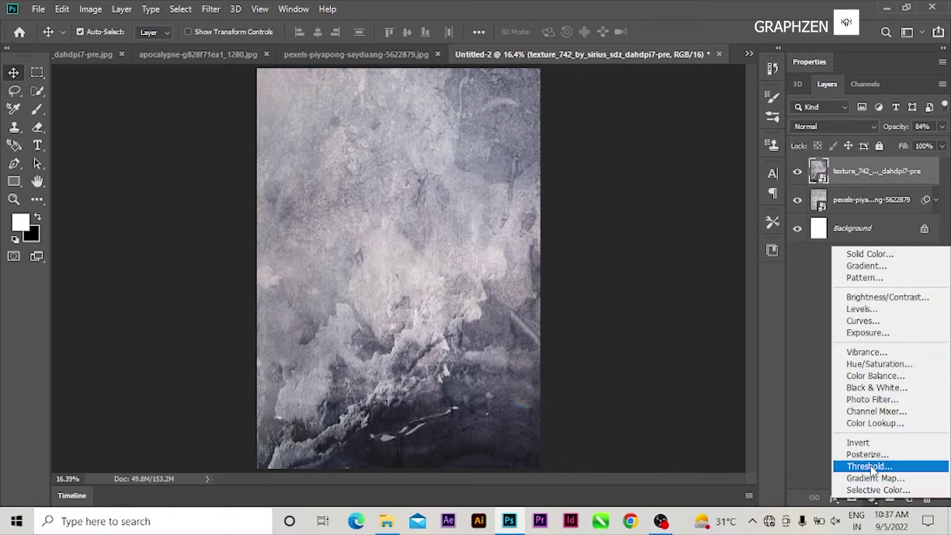
left_click(866, 352)
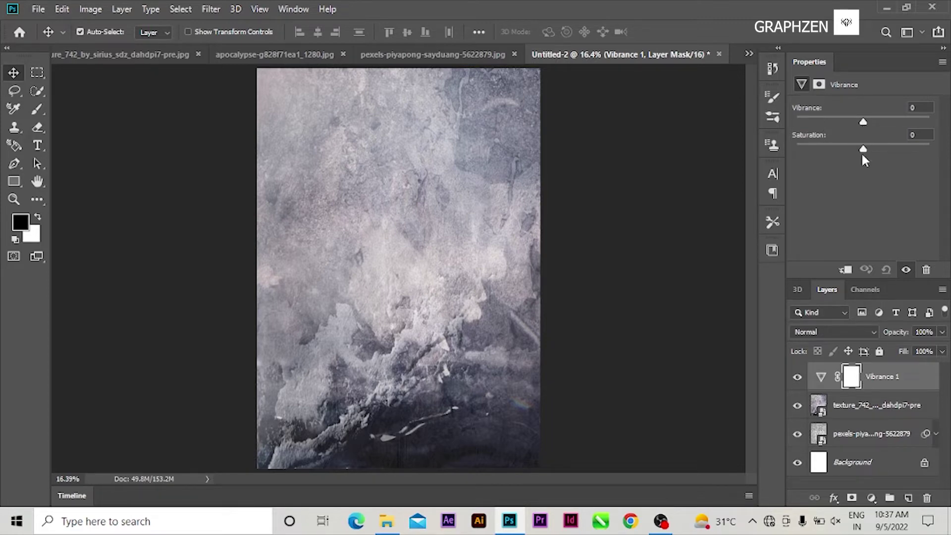
left_click(845, 269)
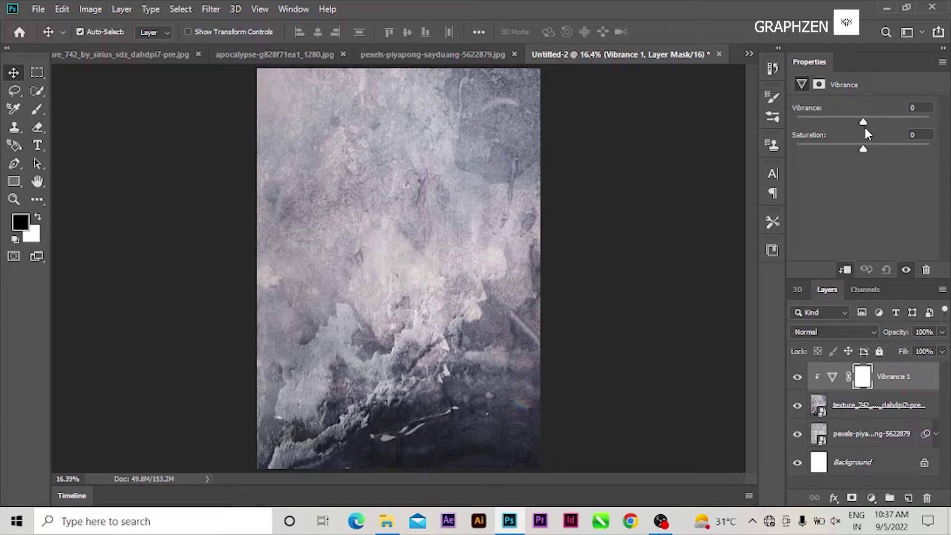
Set the adjustment's Vibrance to -74 and Saturation to -13, and collapse its properties.
left_click_drag(862, 122, 851, 122)
left_click_drag(849, 121, 816, 117)
left_click_drag(863, 147, 851, 145)
left_click_drag(854, 148, 855, 148)
double_click(816, 60)
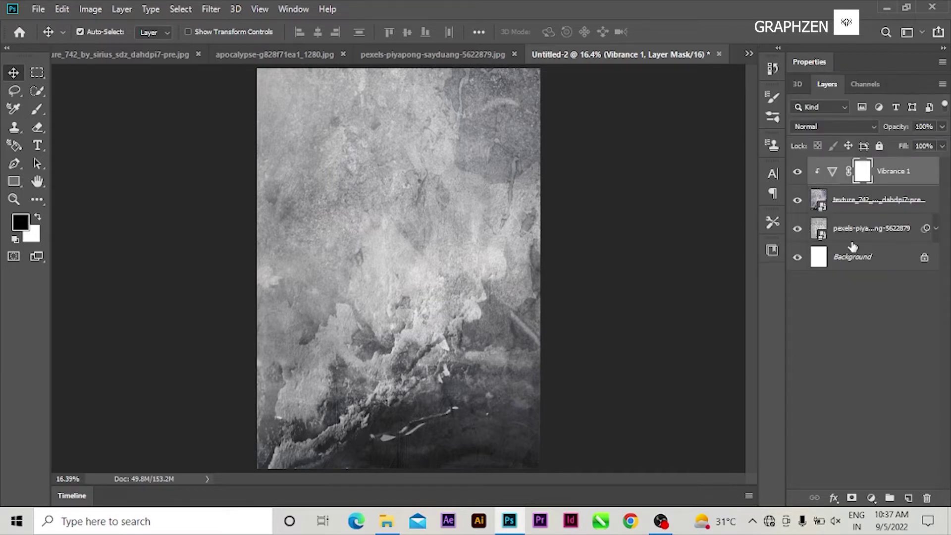
Add a Curves adjustment layer above the Vibrance layer, slightly raising the curve's black point and lowering its white point.
left_click(870, 498)
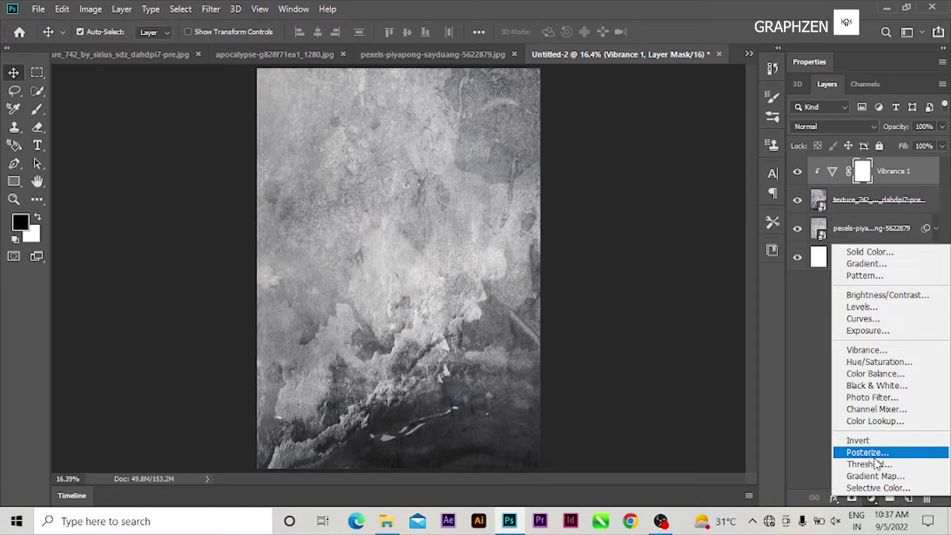
left_click(797, 362)
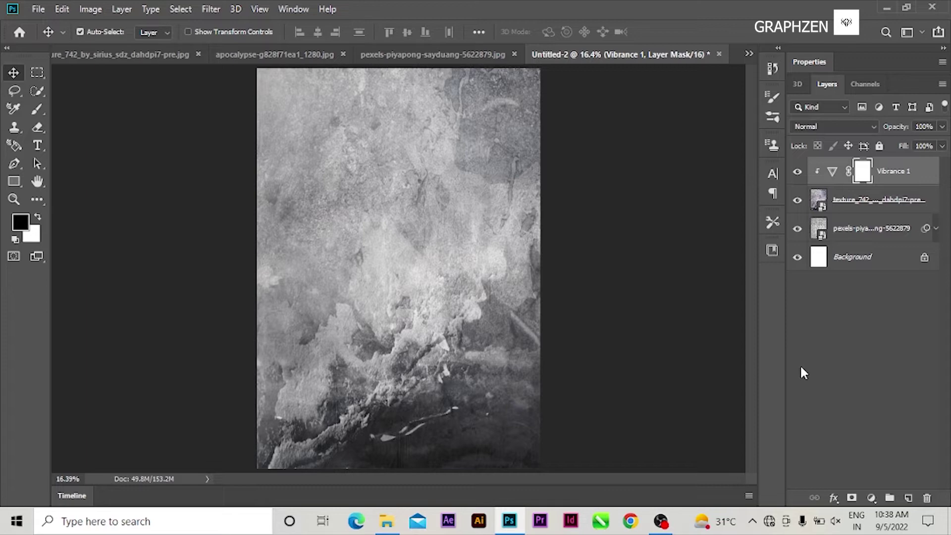
left_click(869, 497)
left_click(859, 315)
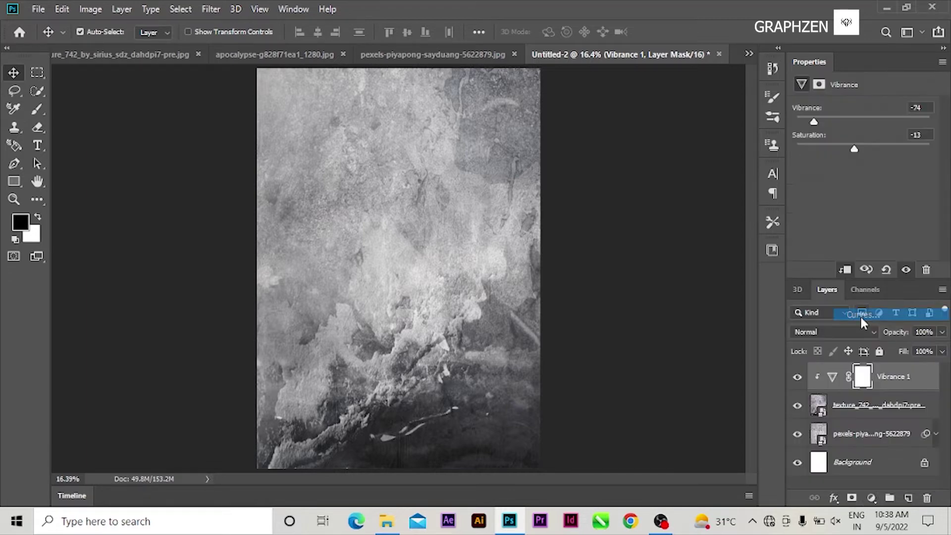
left_click_drag(826, 238, 825, 233)
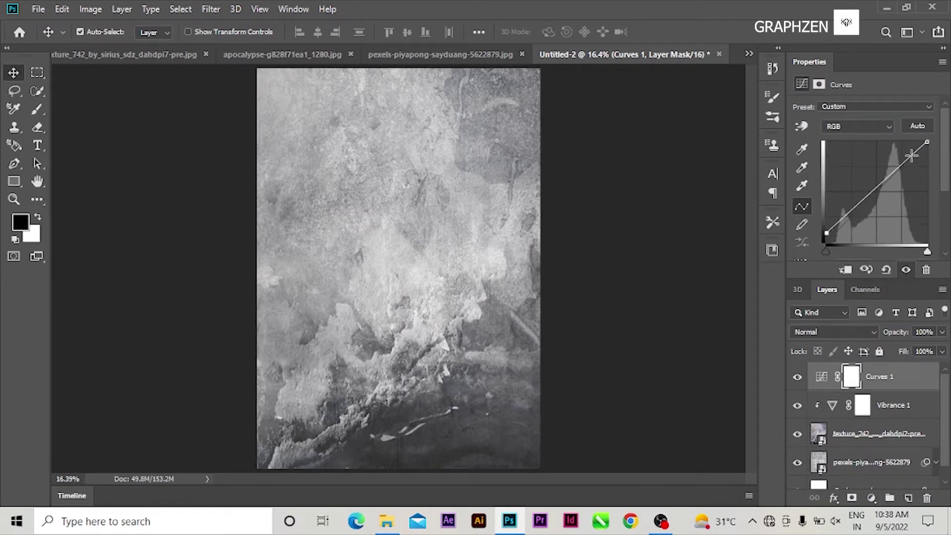
left_click_drag(926, 143, 931, 162)
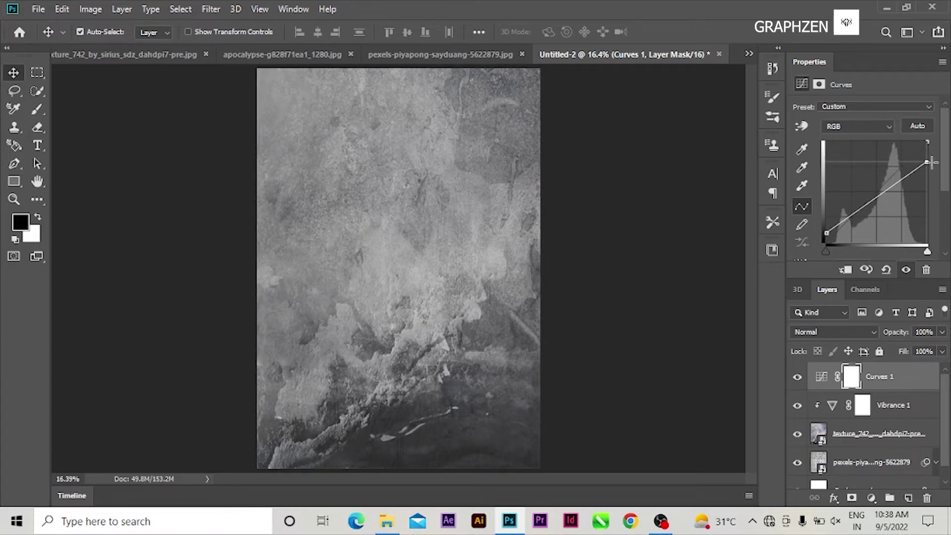
Clip the Curves adjustment to the cloudy texture layer and collapse its properties.
double_click(803, 62)
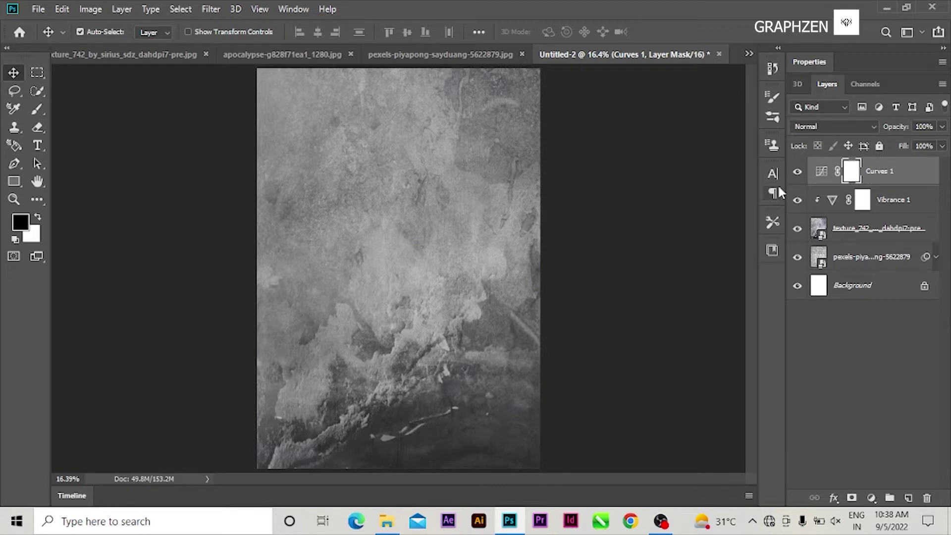
double_click(806, 64)
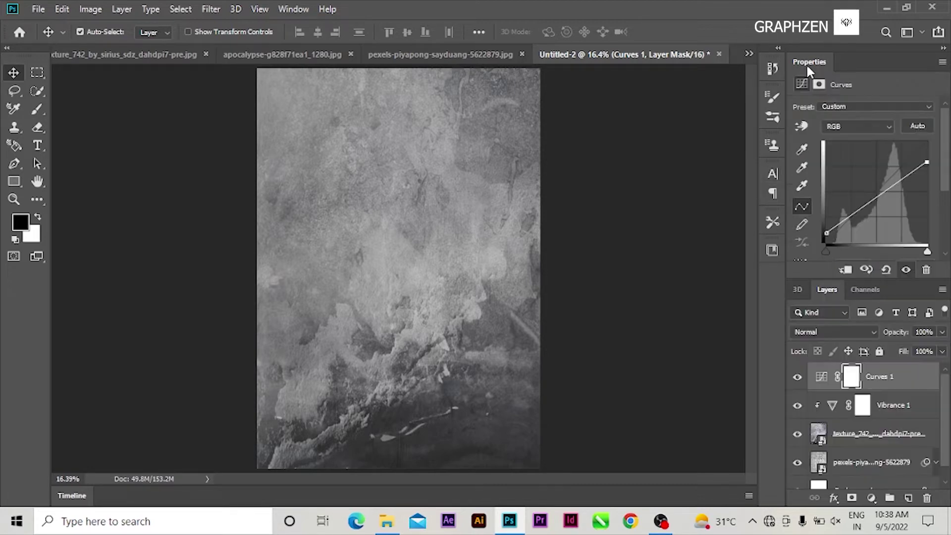
left_click(847, 270)
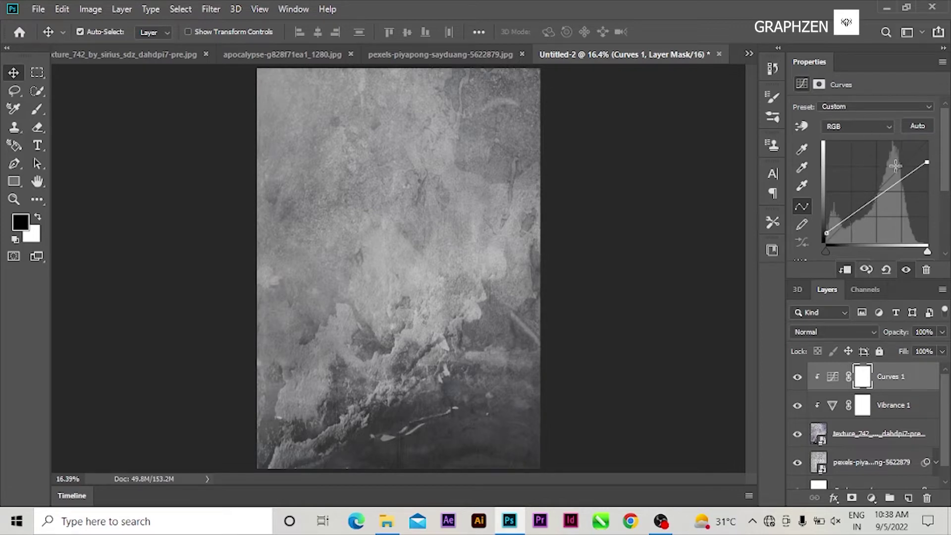
double_click(821, 61)
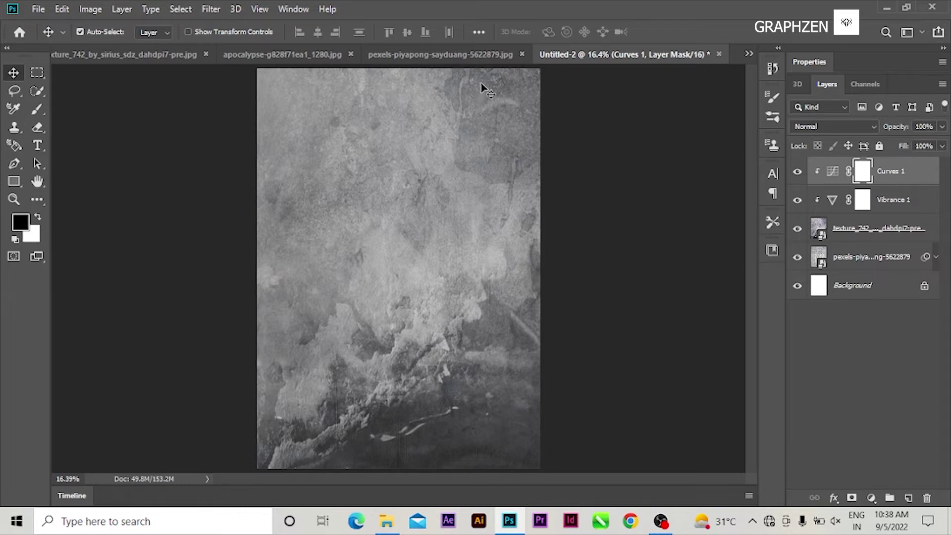
Copy the cut-out soldier from indian solider.jpg onto the centre of the Untitled-2 poster, accepting the bit-depth conversion.
left_click(747, 52)
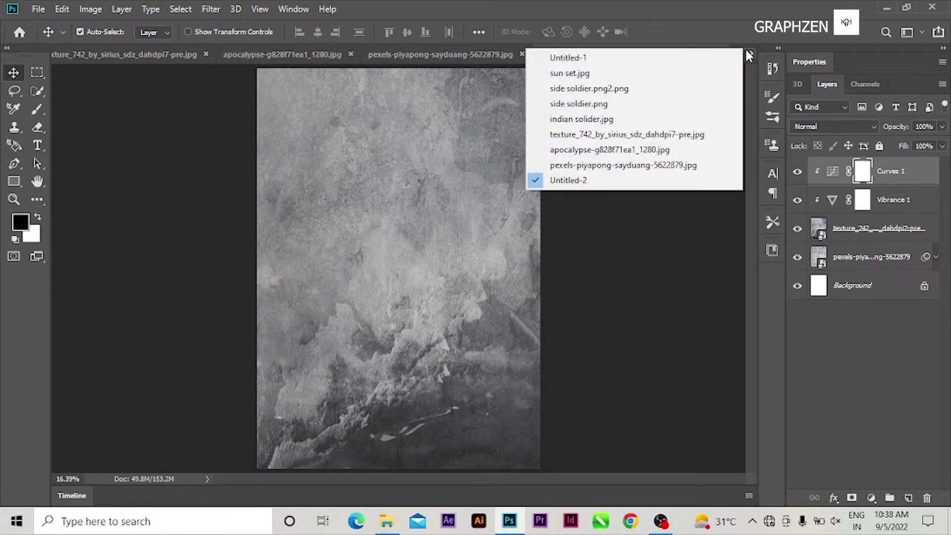
left_click(617, 103)
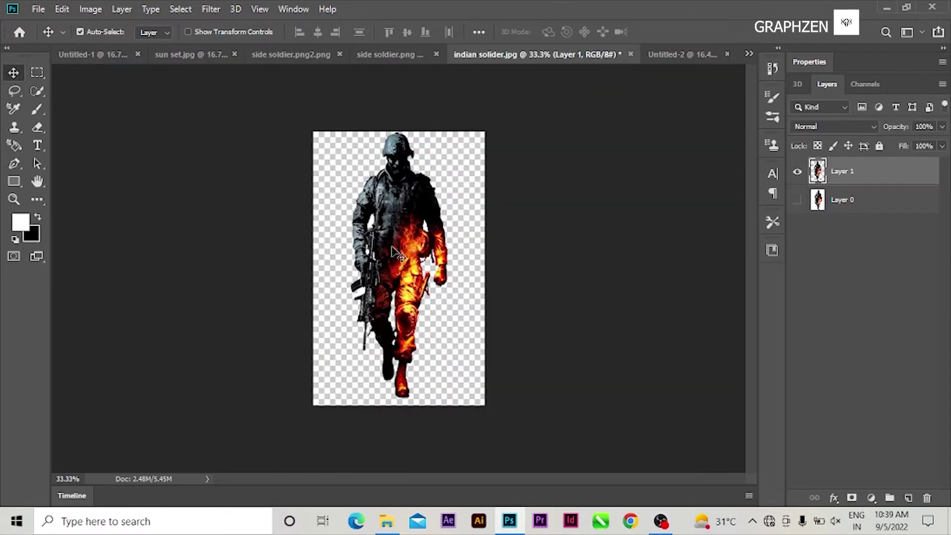
left_click_drag(396, 252, 399, 271)
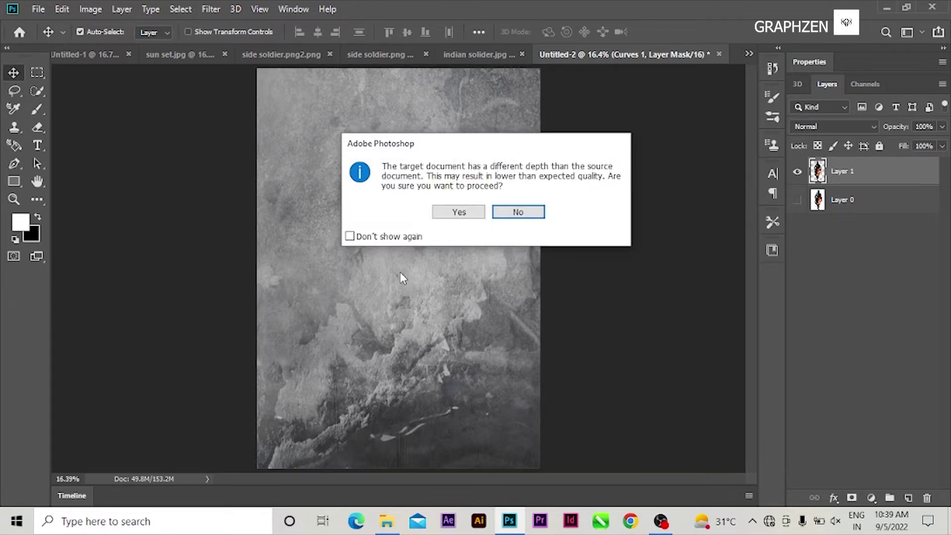
left_click(459, 213)
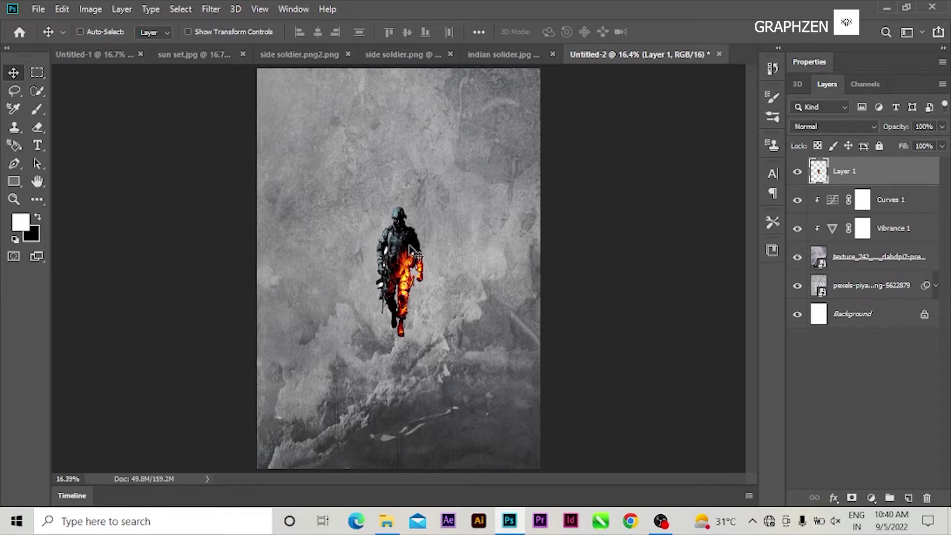
Convert the soldier layer into a smart object.
key("ctrl+t")
left_click(839, 168)
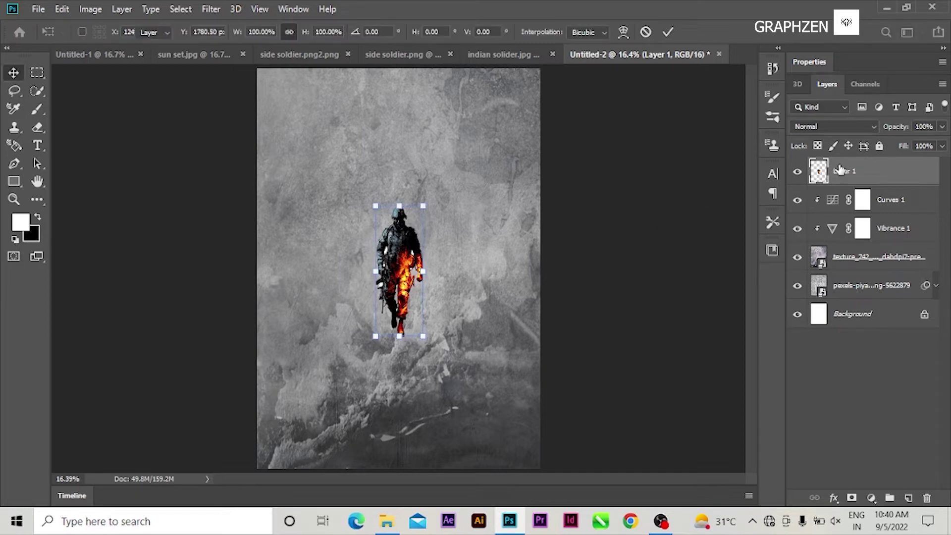
right_click(839, 169)
left_click(779, 194)
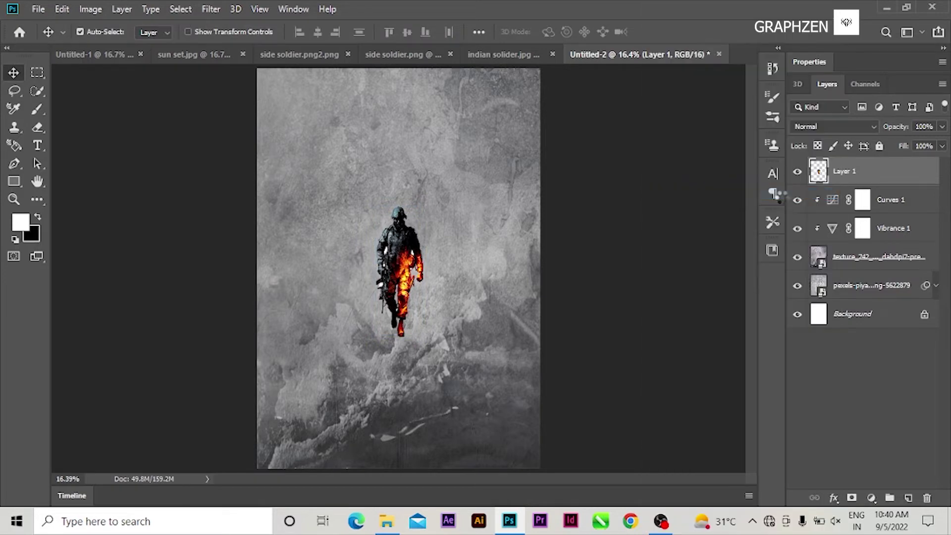
Scale the soldier to about 320.6% and centre it horizontally, with the feet running off the page's lower edge.
key("ctrl+t")
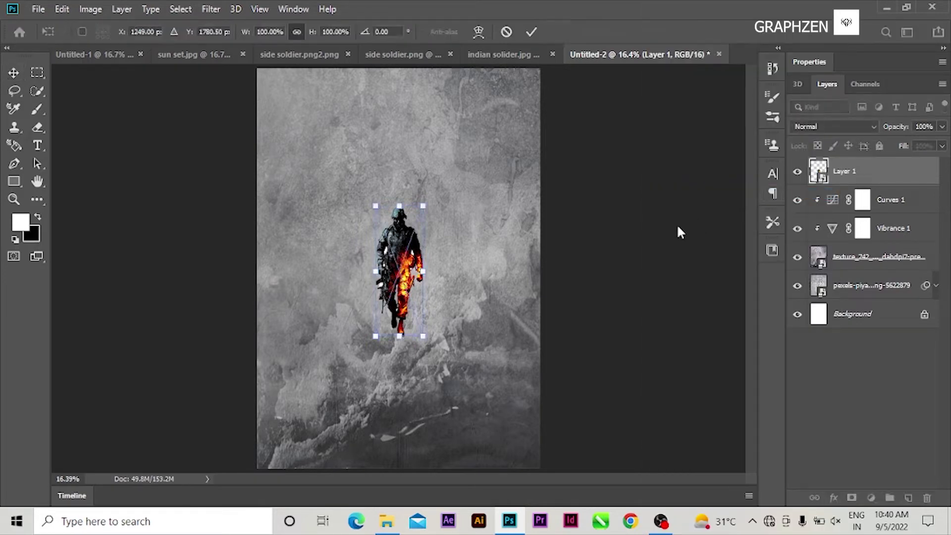
left_click_drag(425, 204, 488, 89)
left_click_drag(428, 150, 406, 198)
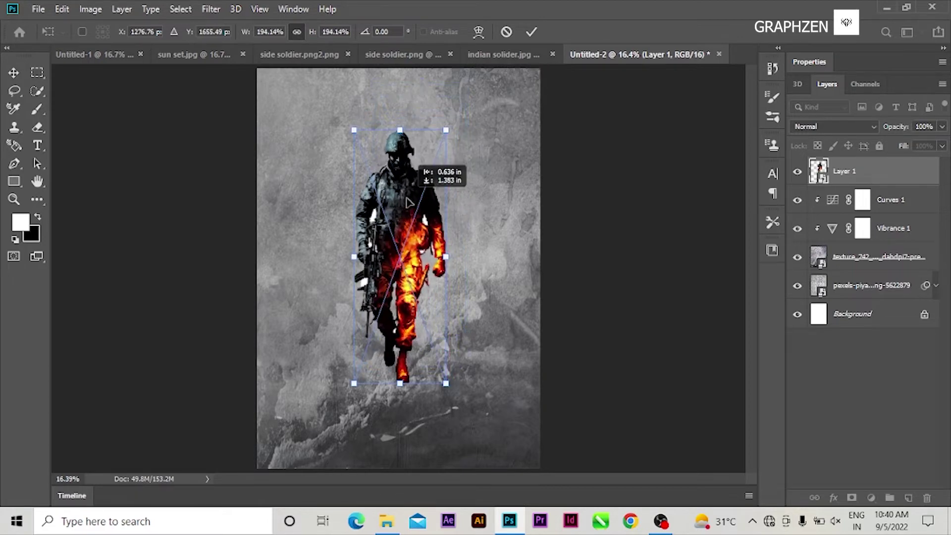
left_click_drag(445, 382, 563, 524)
left_click_drag(451, 350, 416, 311)
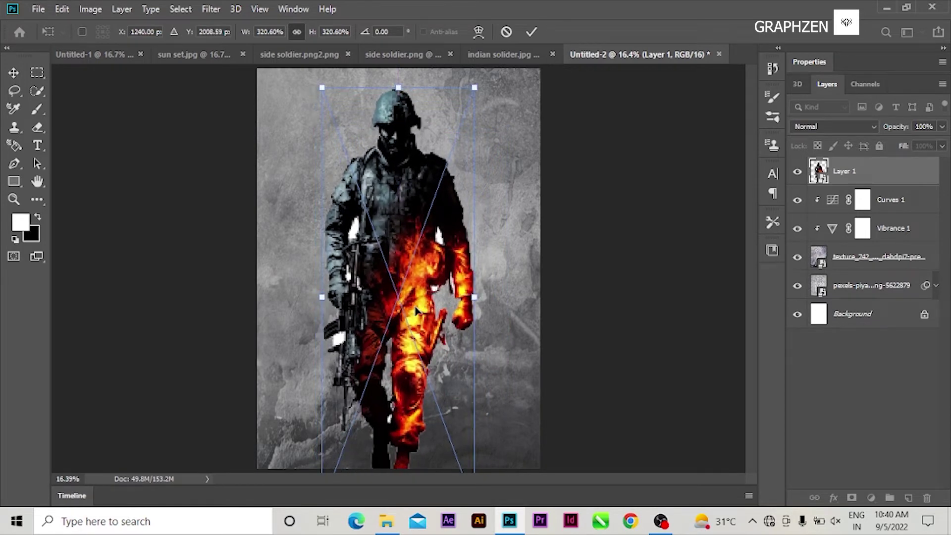
key("Return")
Apply Shadows/Highlights to the soldier with shadow Amount 37%, Tone 39% and Radius 24 px.
left_click(90, 9)
mouse_move(125, 49)
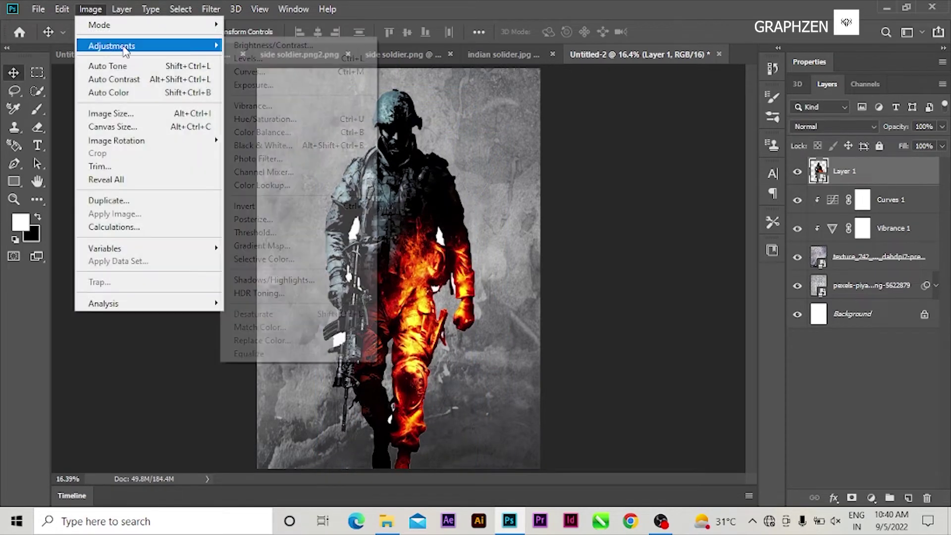
left_click(297, 281)
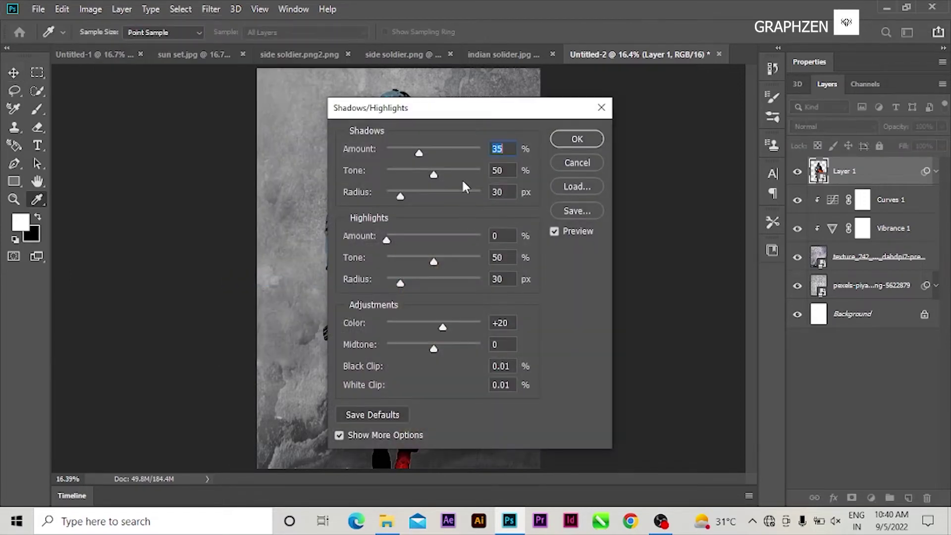
left_click_drag(432, 115, 583, 95)
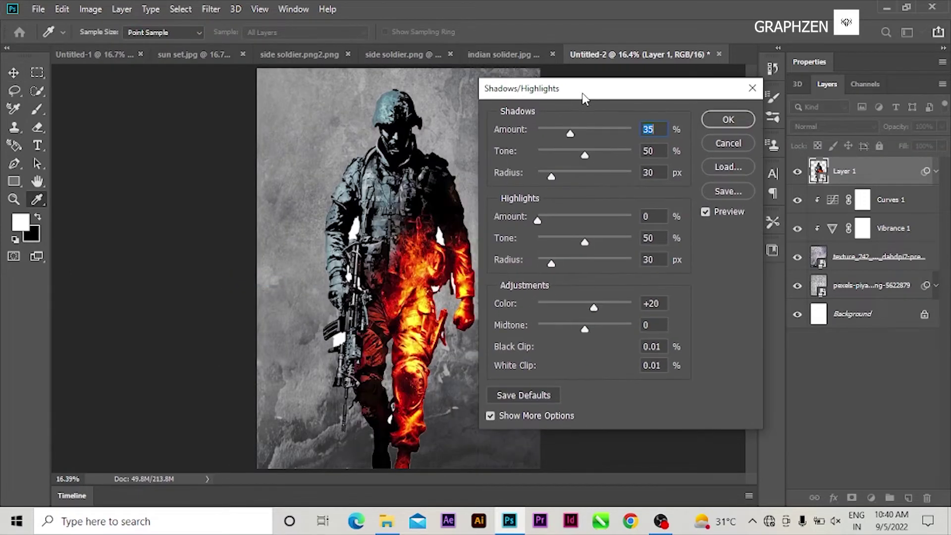
left_click_drag(584, 130, 547, 170)
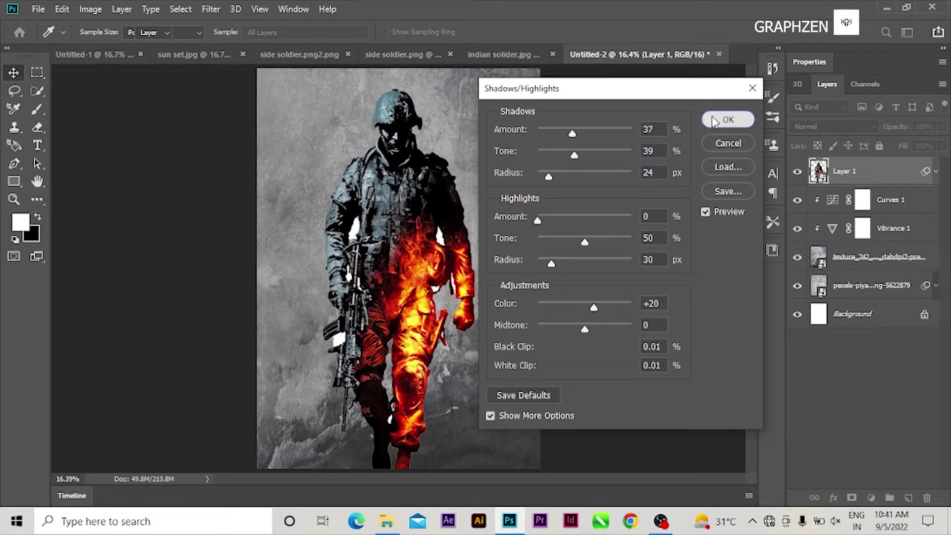
left_click(713, 119)
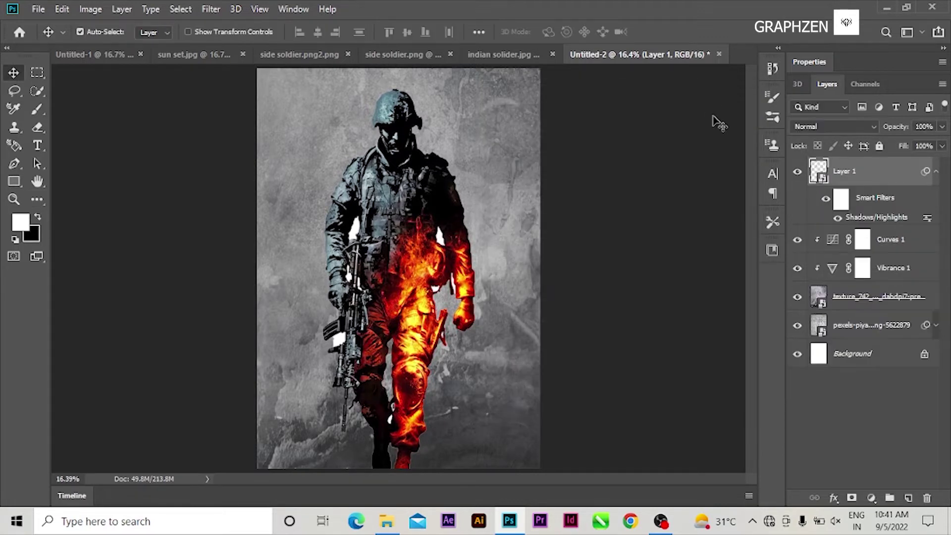
Create a new empty layer directly beneath the soldier layer and collapse the soldier's smart filter list.
left_click(37, 110)
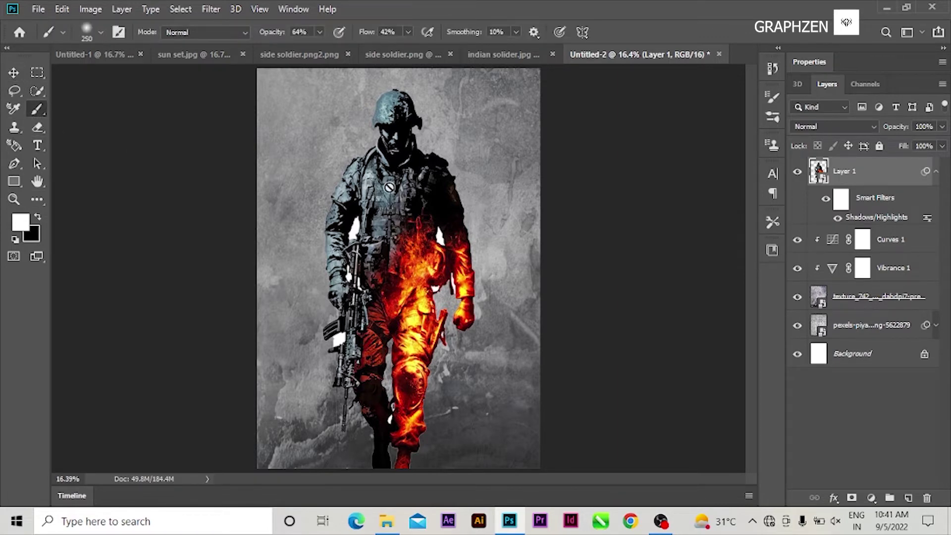
left_click(906, 498)
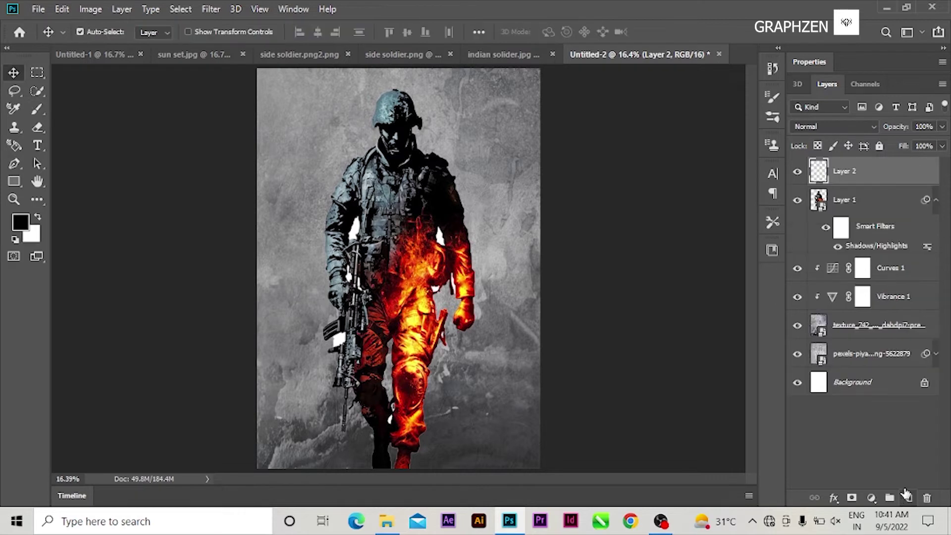
mouse_move(864, 168)
left_mouse_down()
mouse_move(870, 214)
mouse_move(854, 160)
left_mouse_up()
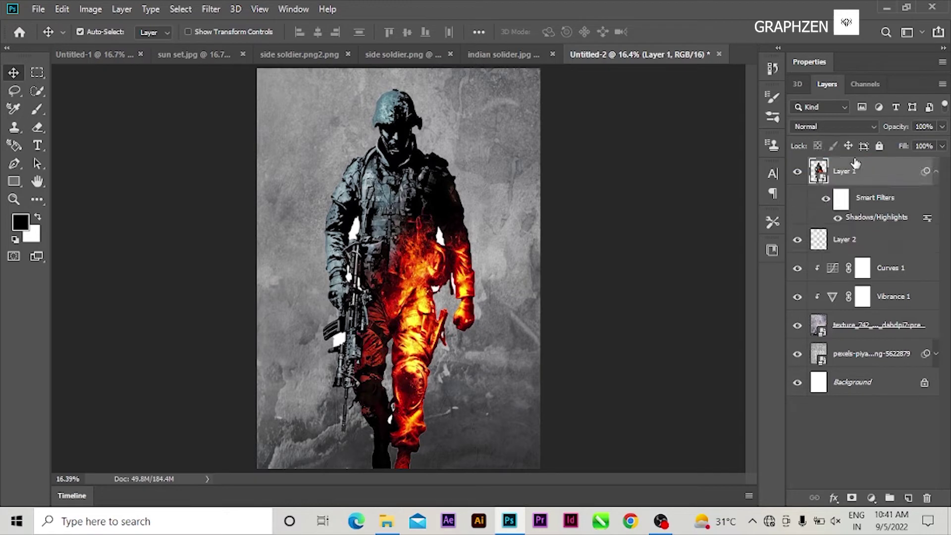
left_click(935, 172)
left_click(861, 199)
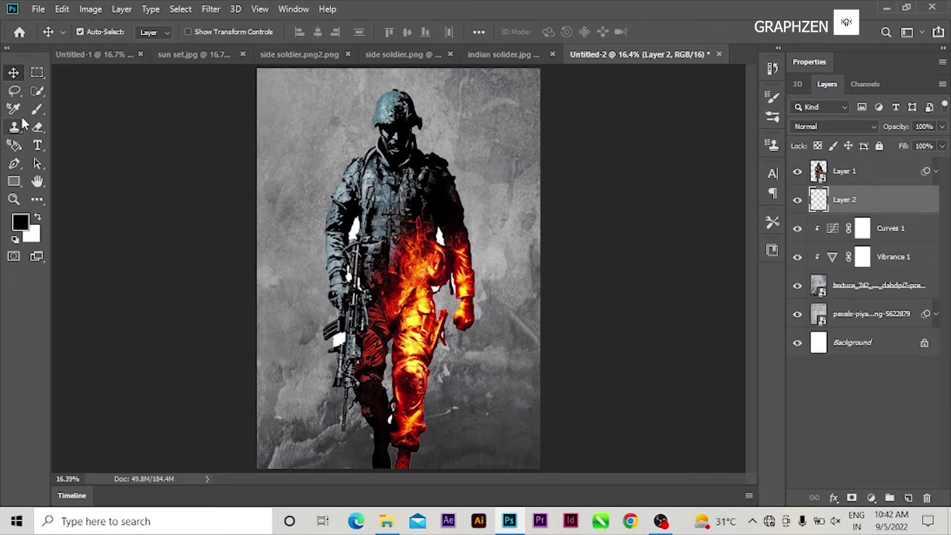
Paint a soft white glow behind the soldier's torso on the empty layer using a 2400 px brush.
left_click(37, 109)
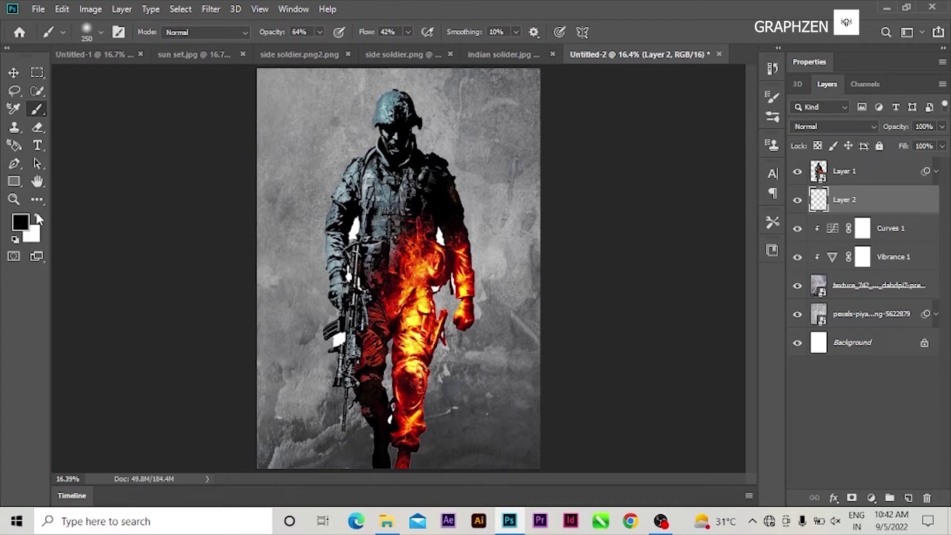
key("bracketright")
key("bracketright")
key("bracketright")
key("bracketright")
key("bracketright")
key("bracketright")
key("bracketright")
key("bracketright")
key("bracketright")
key("bracketright")
key("bracketright")
key("bracketright")
key("bracketright")
key("bracketright")
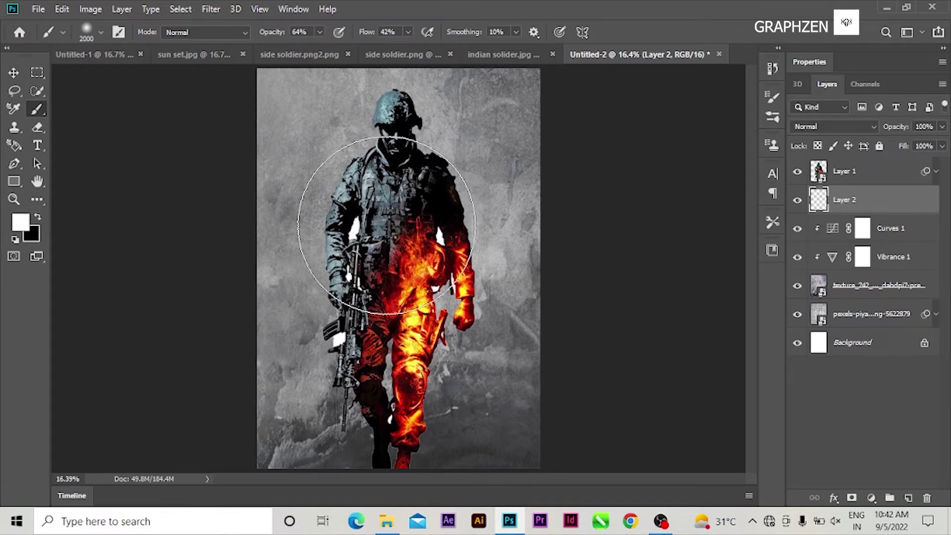
key("bracketright")
key("bracketright")
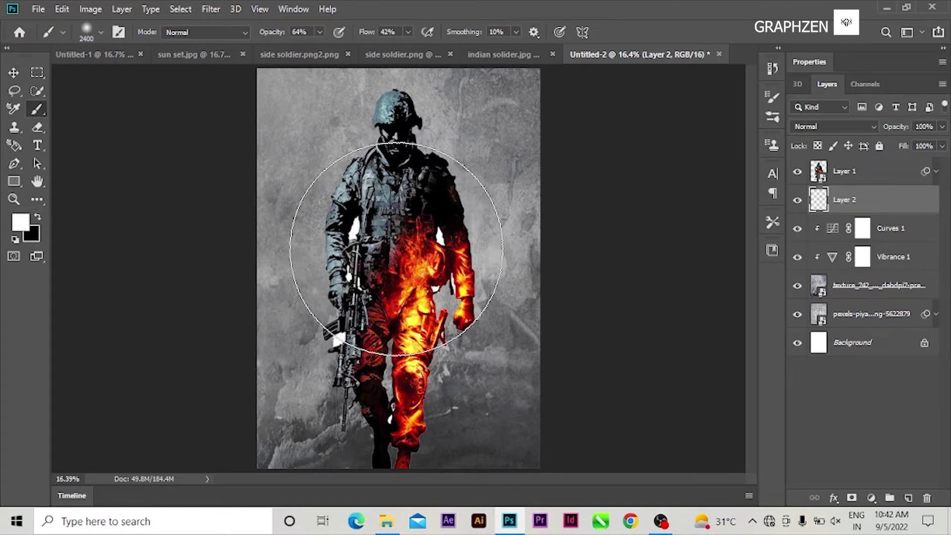
left_click(397, 249)
left_click(383, 271)
left_click(385, 258)
left_click(394, 297)
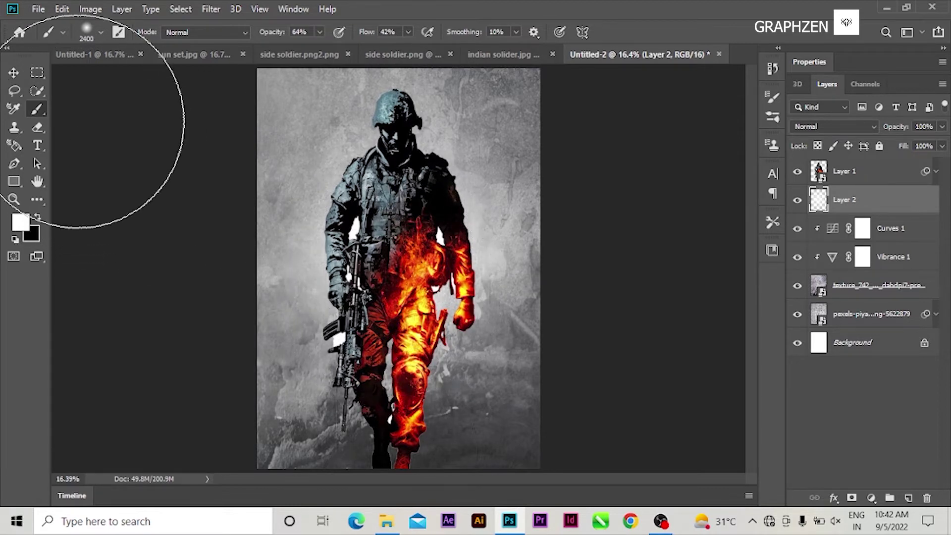
Draw a white rectangle about 1817 by 1892 px over the soldier's lower body, above the soldier layer, and collapse its properties.
left_click(12, 78)
left_click(366, 208)
left_click(18, 183)
left_click_drag(300, 258, 506, 469)
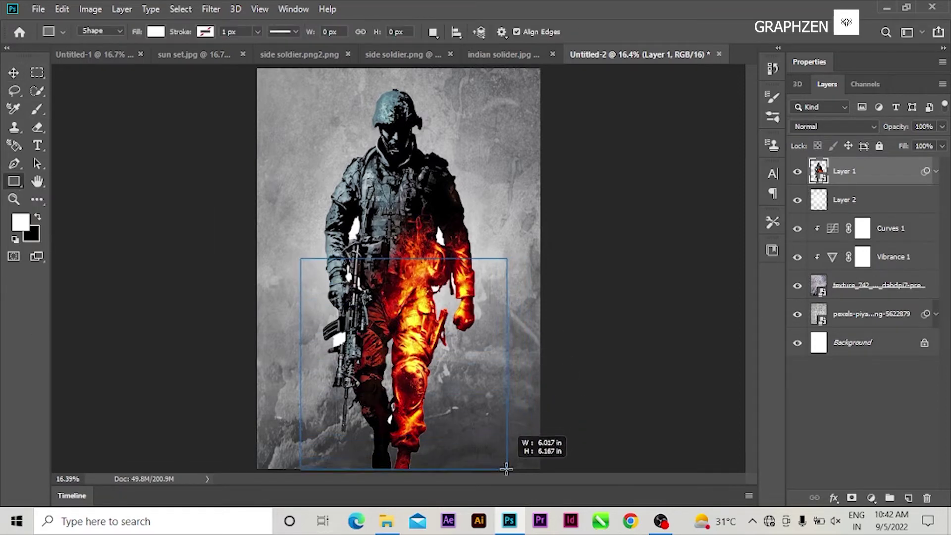
left_click_drag(506, 468, 506, 470)
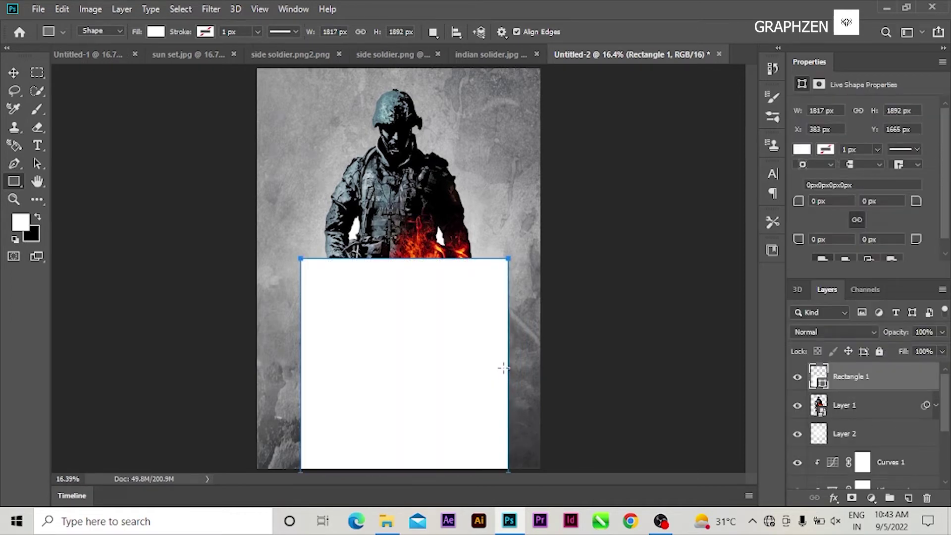
left_click(13, 75)
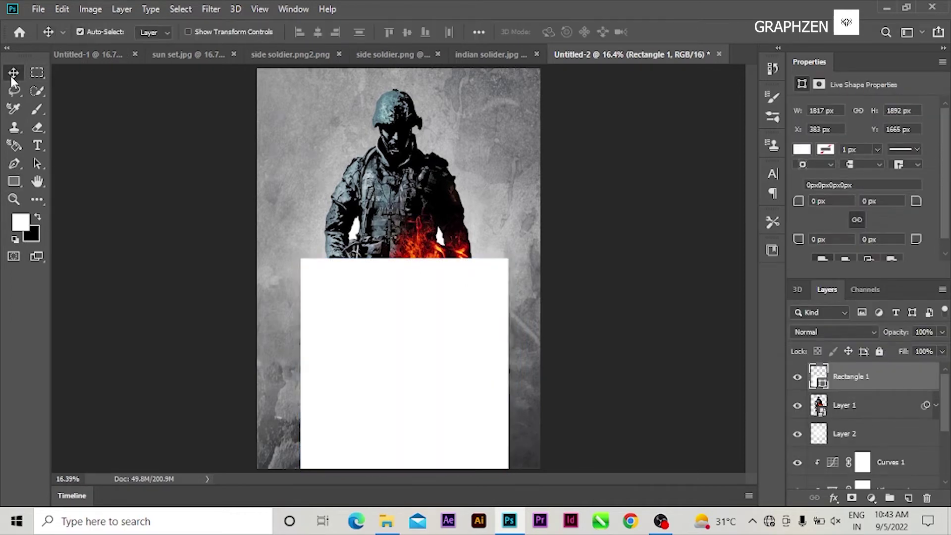
double_click(814, 63)
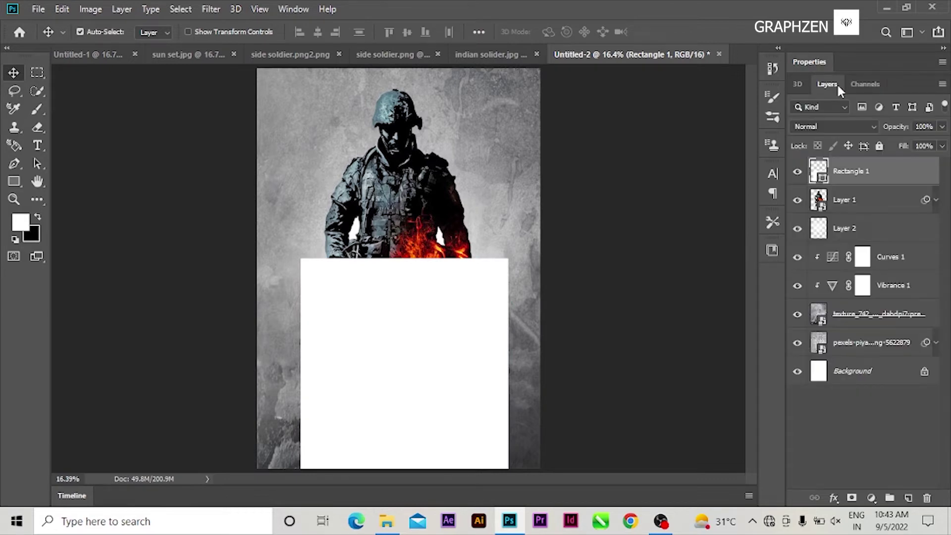
Lower the opacity of the white rectangle over the soldier's lower body to 62%.
left_click(942, 126)
left_click_drag(944, 143, 906, 149)
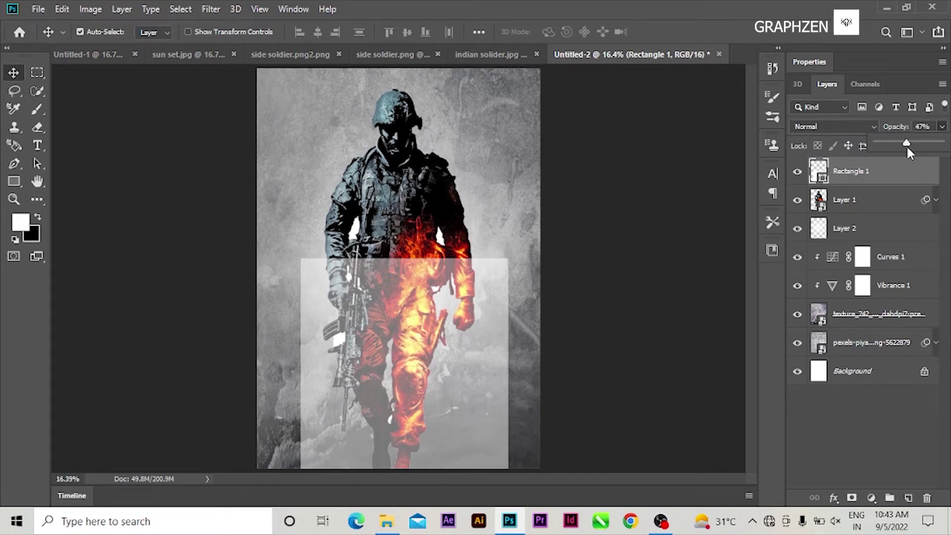
left_click_drag(907, 143, 916, 143)
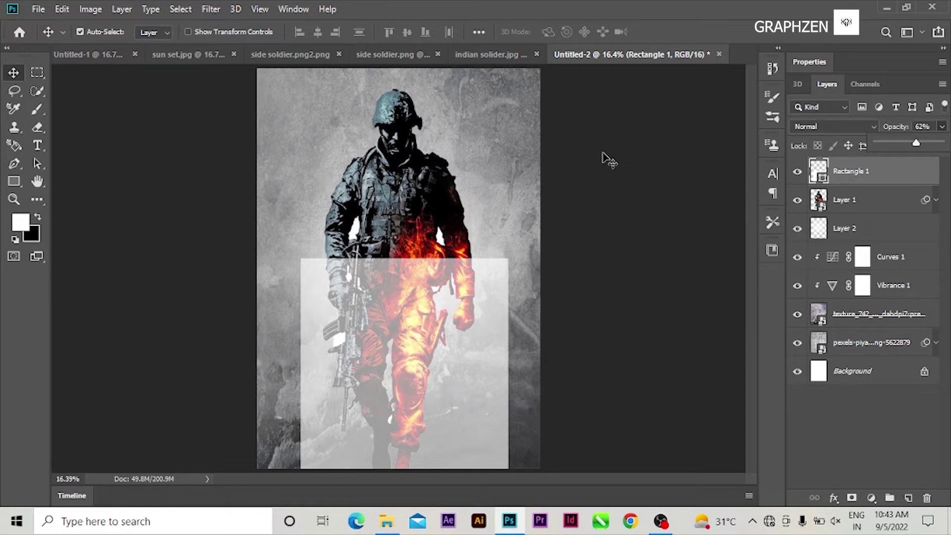
Copy the standing, aiming soldier cut-out from My project.png into the Untitled-2 poster, over the lower part of the white rectangle.
left_click(396, 53)
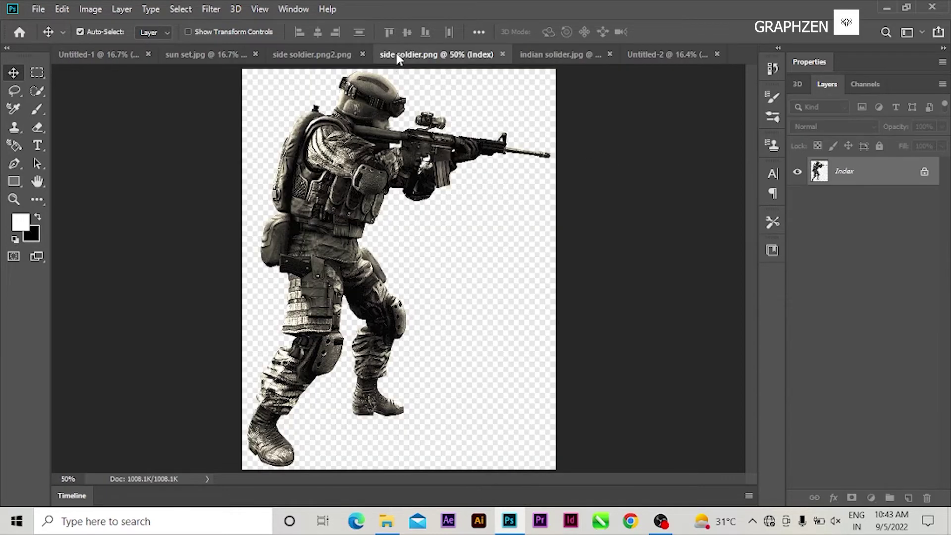
left_click_drag(369, 131, 428, 280)
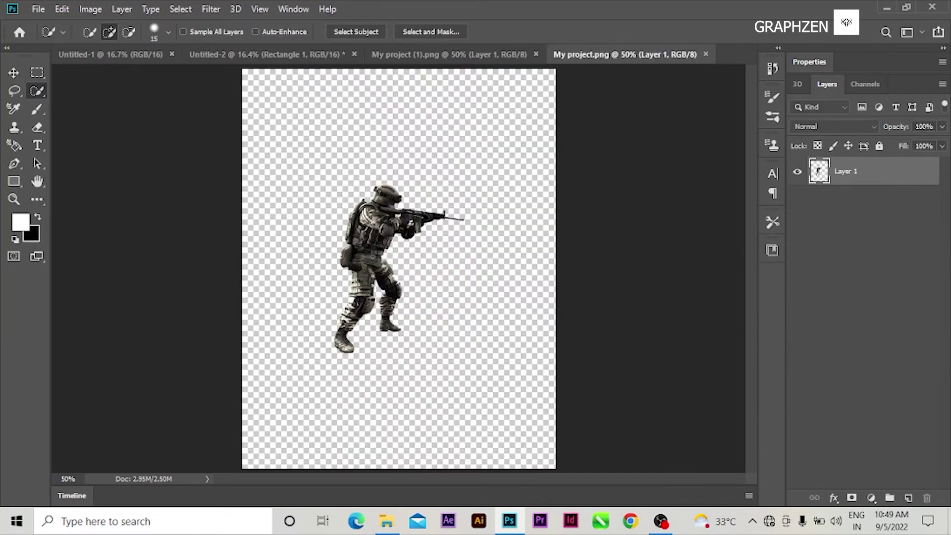
left_click(18, 75)
mouse_move(380, 231)
left_mouse_down()
mouse_move(288, 48)
mouse_move(308, 101)
left_mouse_up()
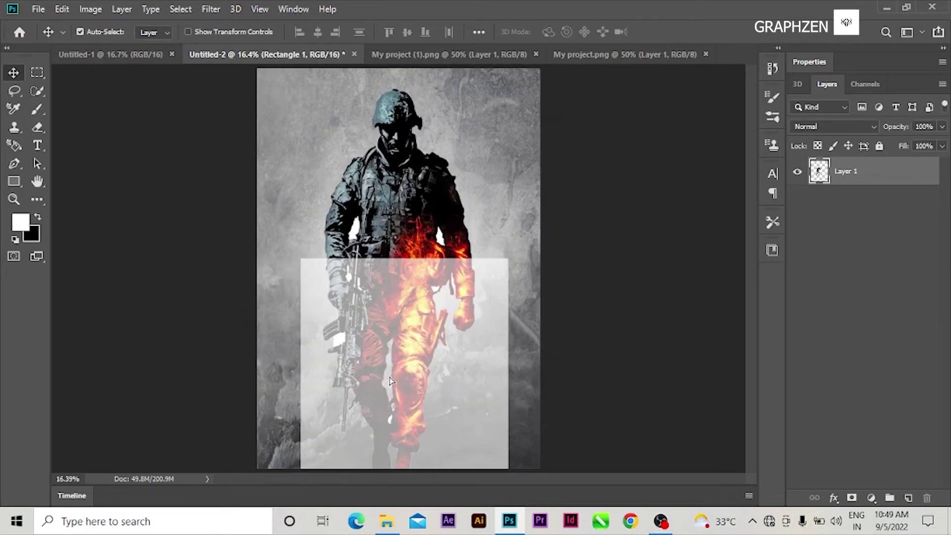
left_click(459, 211)
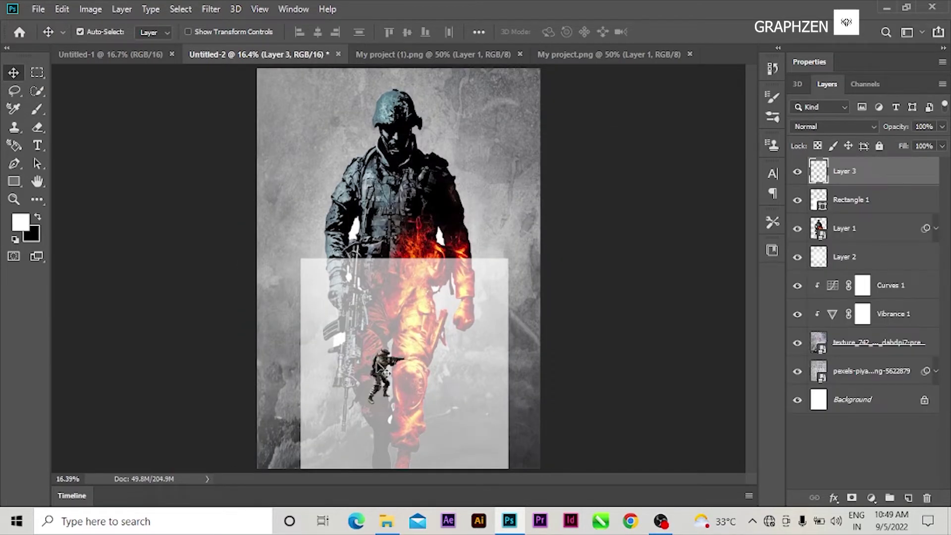
Convert the aiming soldier's layer to a Smart Object.
right_click(856, 172)
left_click(760, 192)
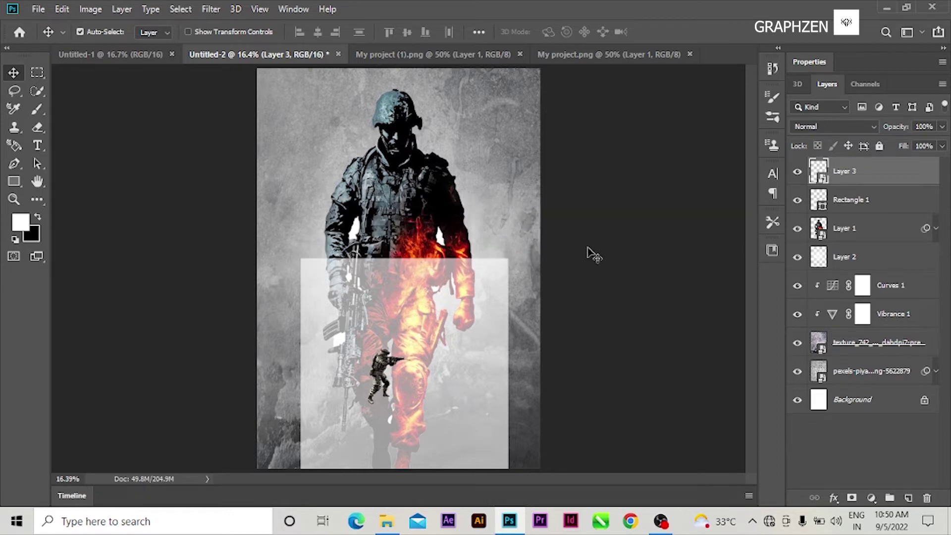
right_click(838, 176)
left_click(612, 226)
right_click(884, 176)
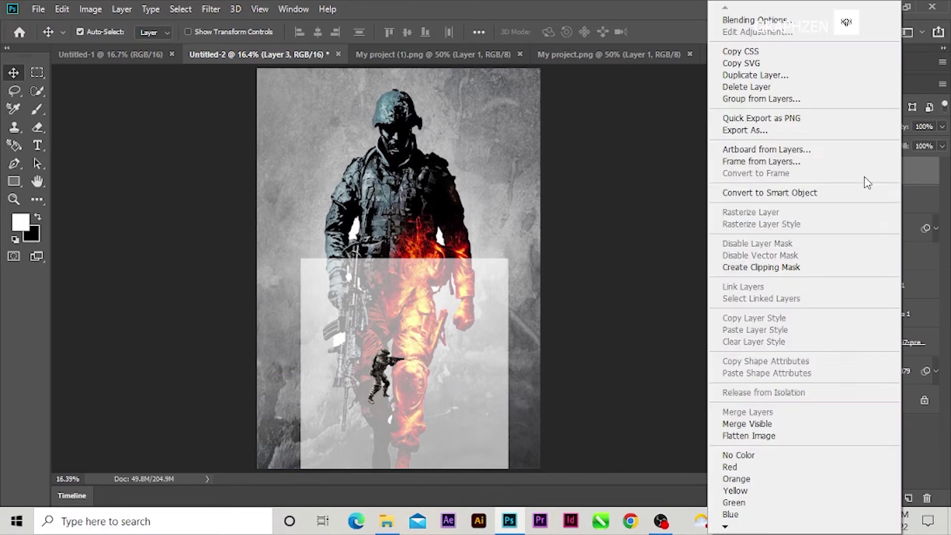
left_click(771, 193)
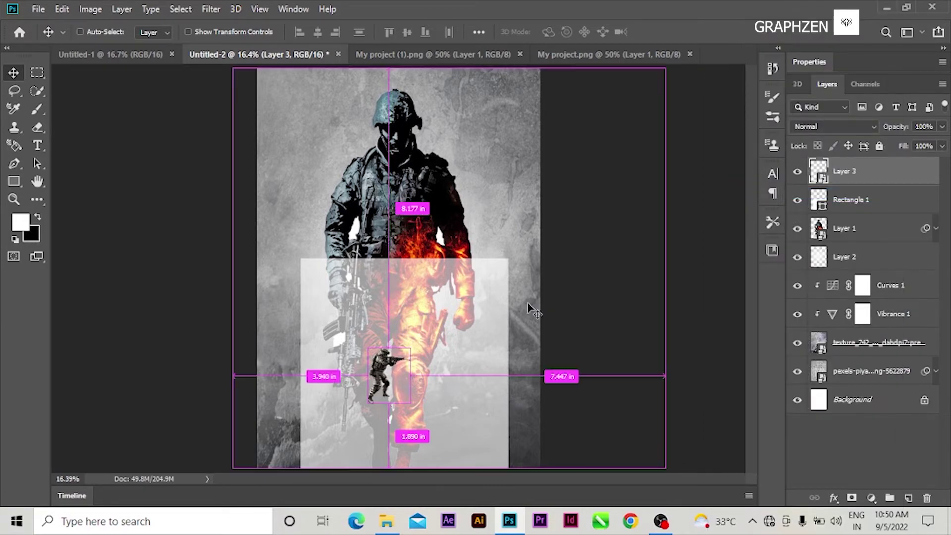
Enlarge the aiming soldier to about 431% width and 361% height and position it over the left part of the white rectangle.
key("ctrl+t")
left_click_drag(411, 404, 464, 469)
left_click_drag(426, 418, 455, 319)
left_click_drag(515, 417, 604, 499)
left_click_drag(474, 370, 440, 338)
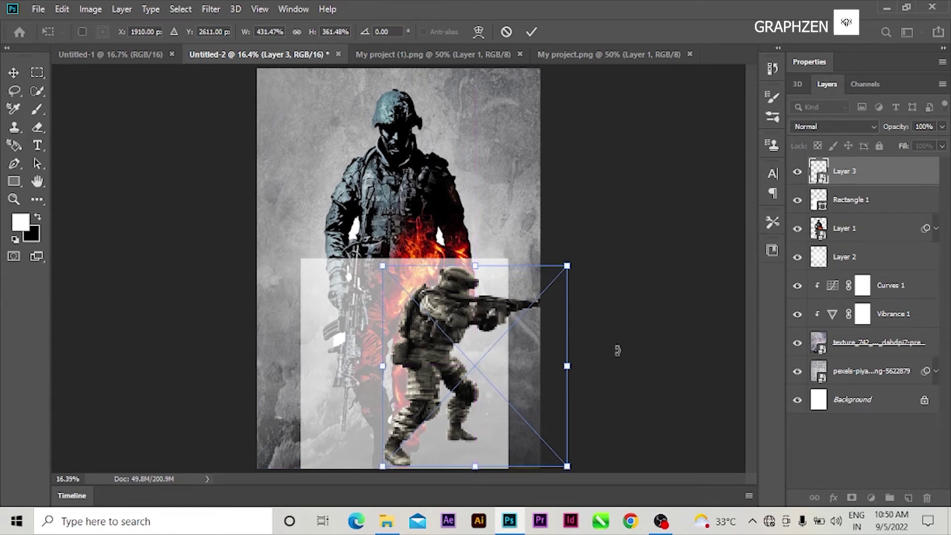
key("Return")
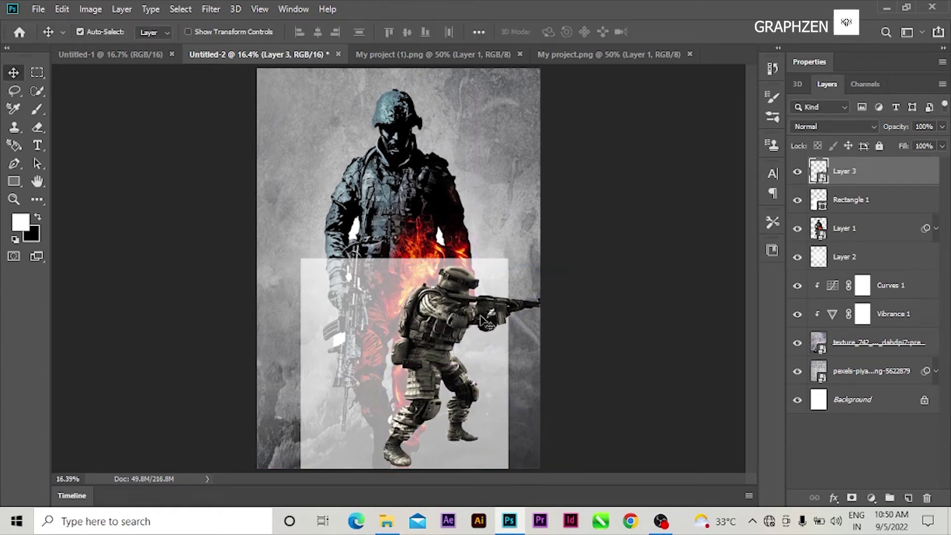
left_click_drag(438, 313, 382, 303)
right_click(382, 303)
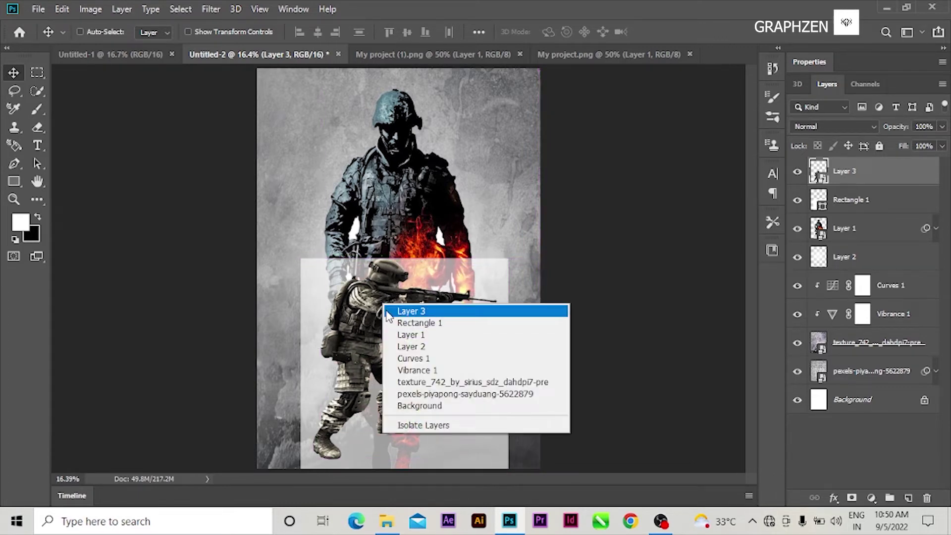
left_click(386, 311)
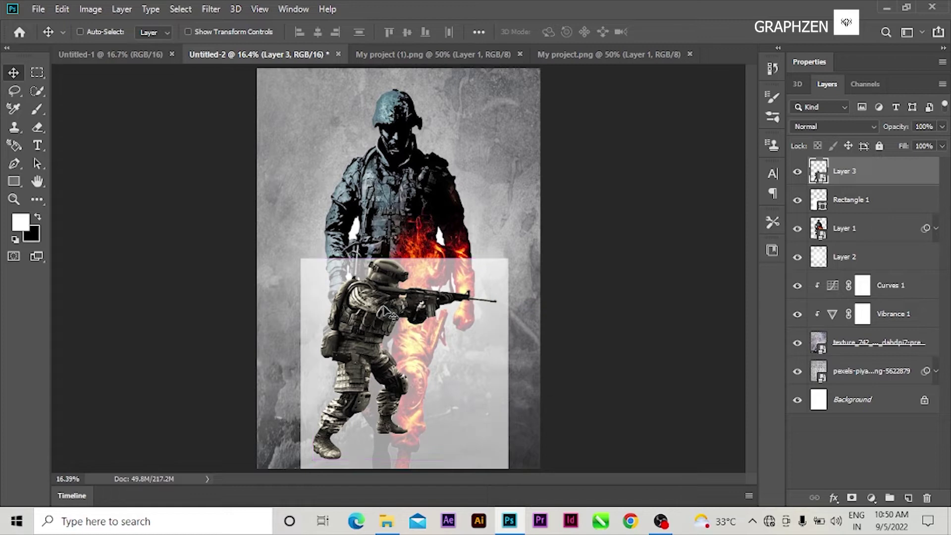
Flip the aiming soldier horizontally, stretch its height to about 380%, narrow it and place its rifle past the rectangle's left edge.
key("ctrl+t")
right_click(414, 322)
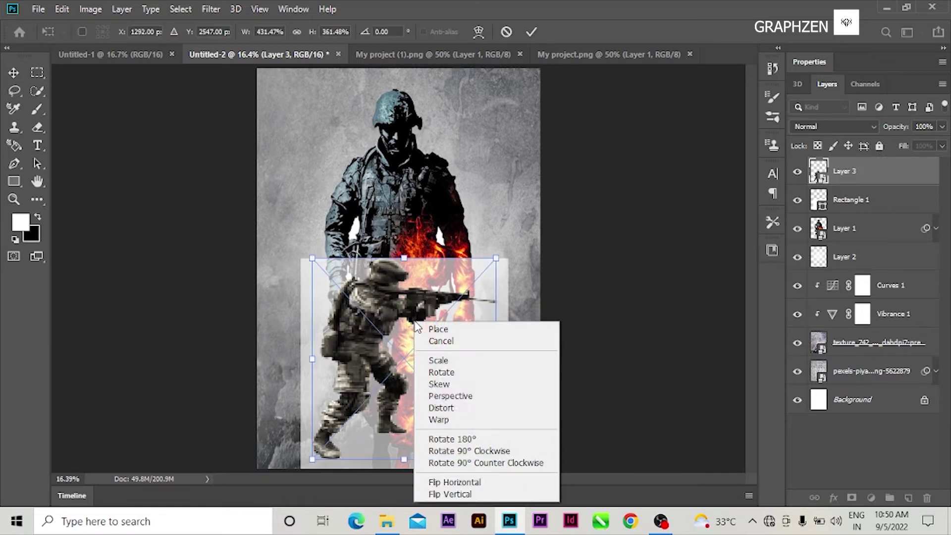
left_click(456, 482)
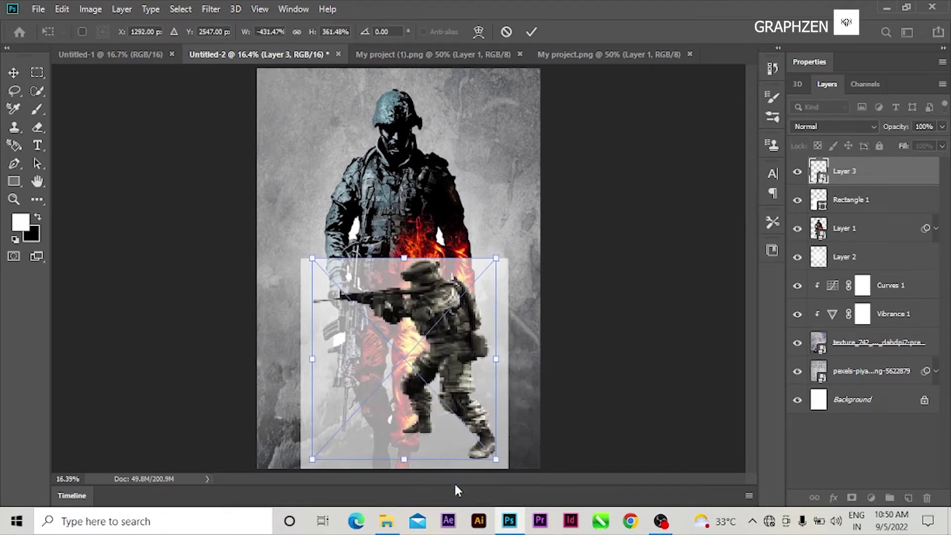
left_click_drag(444, 345, 387, 355)
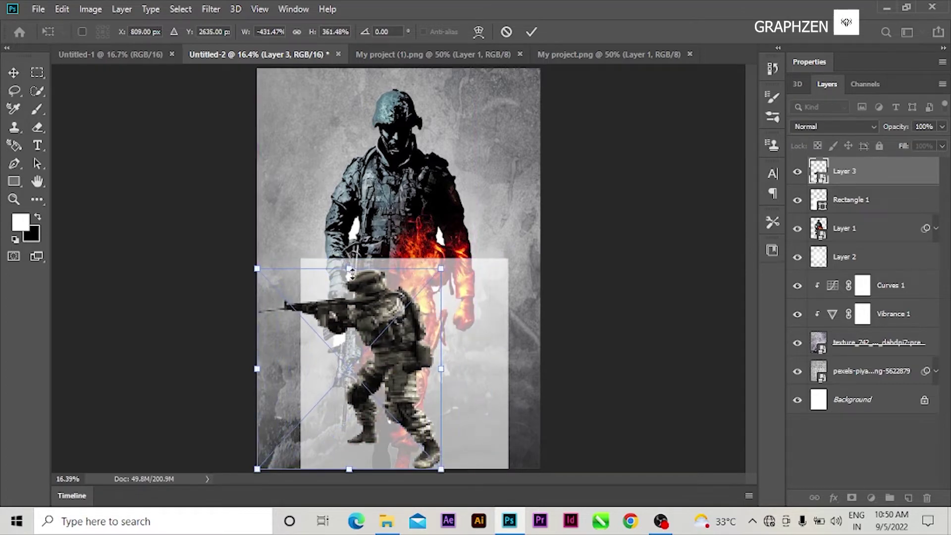
left_click_drag(351, 267, 351, 258)
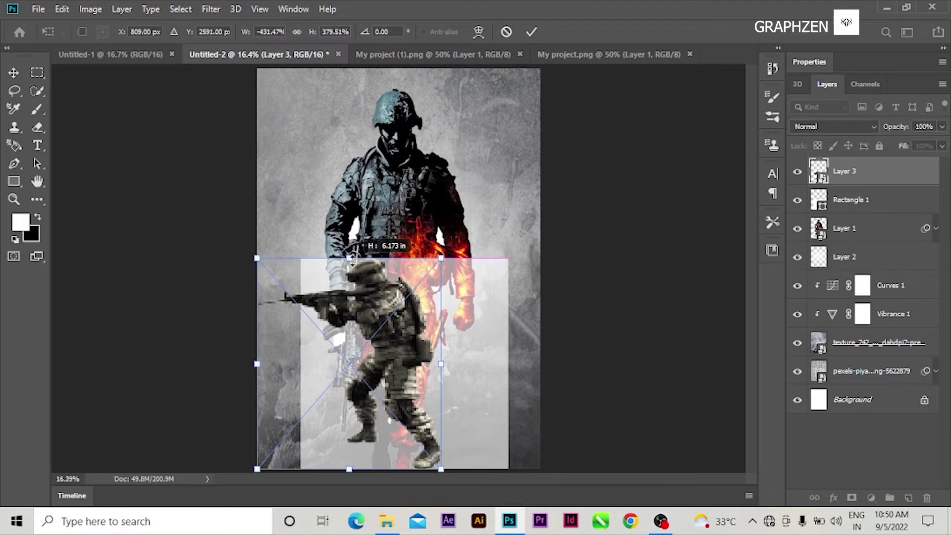
left_click_drag(445, 365, 391, 345)
key("Return")
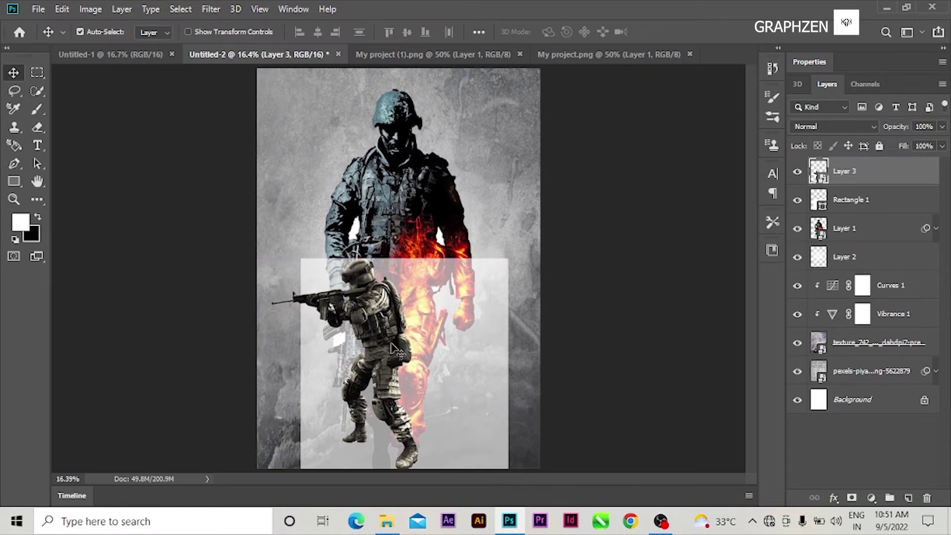
Copy the kneeling soldier from My project (1).png onto the right side of the rectangle and convert its layer to a Smart Object.
left_click(396, 55)
left_click_drag(392, 269, 512, 325)
left_click_drag(471, 357, 472, 357)
left_click(449, 216)
right_click(842, 174)
left_click(741, 193)
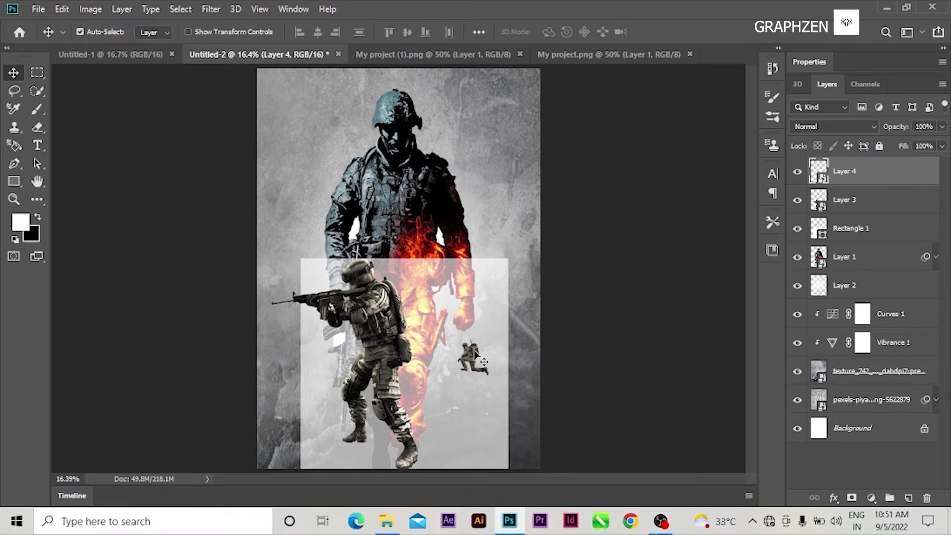
Flip the kneeling soldier horizontally and scale it to about 488% over the right half of the rectangle.
key("ctrl+t")
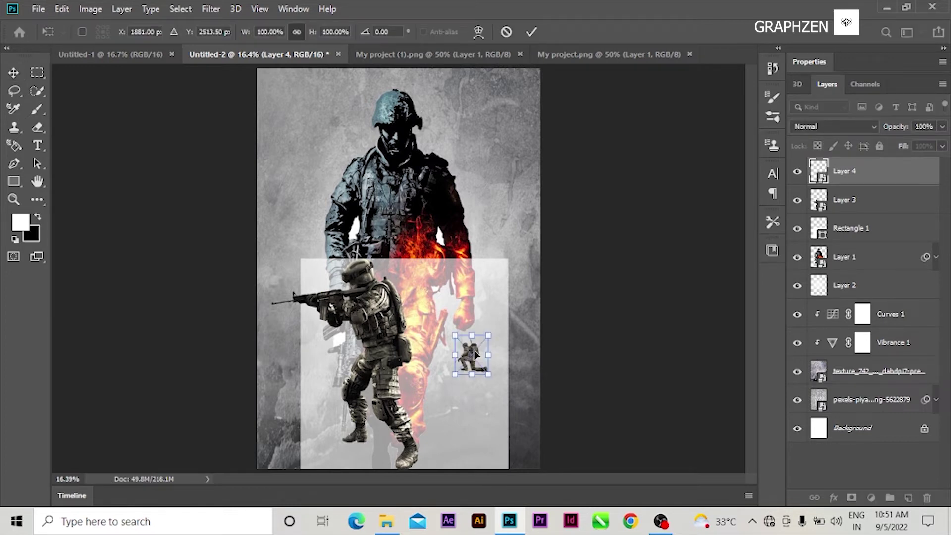
right_click(474, 357)
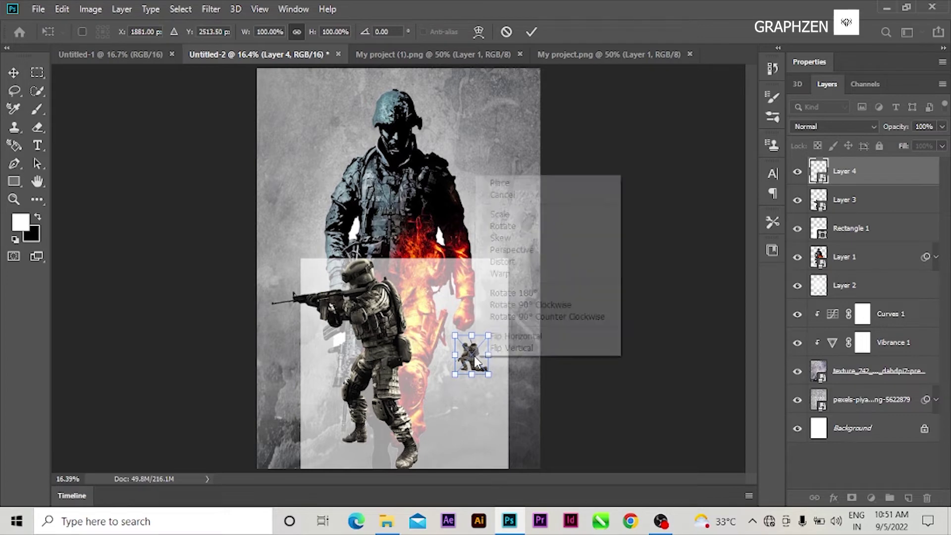
left_click(500, 333)
left_click_drag(488, 335, 575, 229)
left_click_drag(519, 293, 468, 378)
left_click_drag(525, 315, 564, 267)
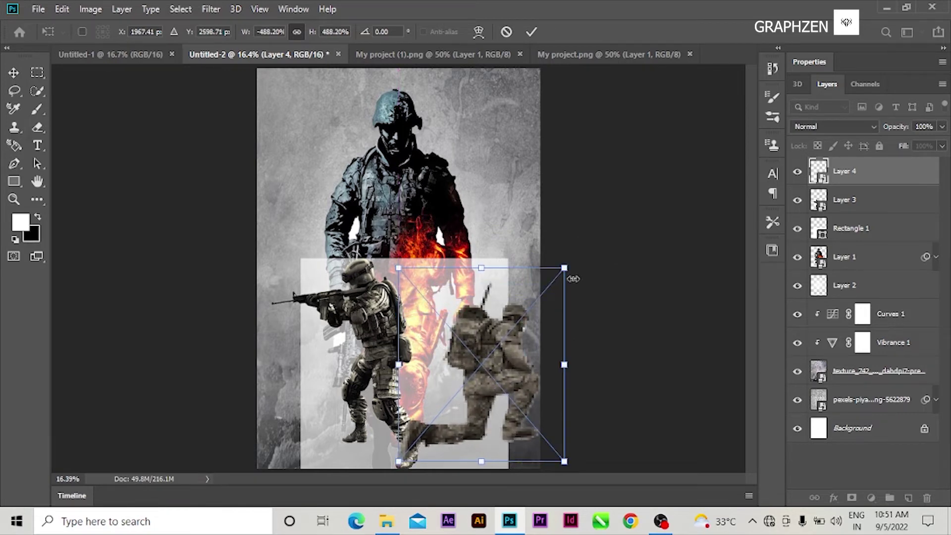
Arrange the aiming and kneeling soldiers side by side over the rectangle, with the aiming soldier's layer stacked above the kneeling one.
left_click(842, 197)
left_click_drag(386, 317, 356, 328)
left_click_drag(487, 368, 431, 349)
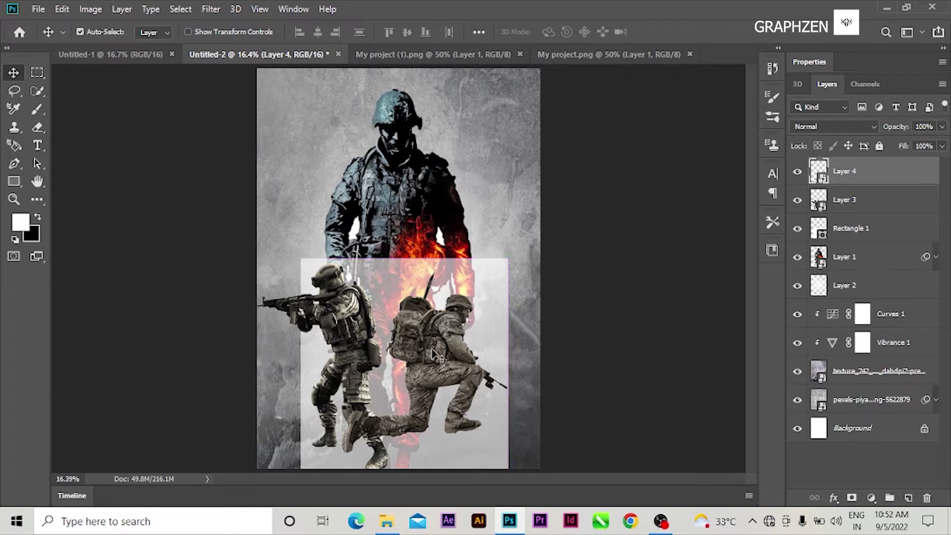
left_click_drag(353, 346, 369, 347)
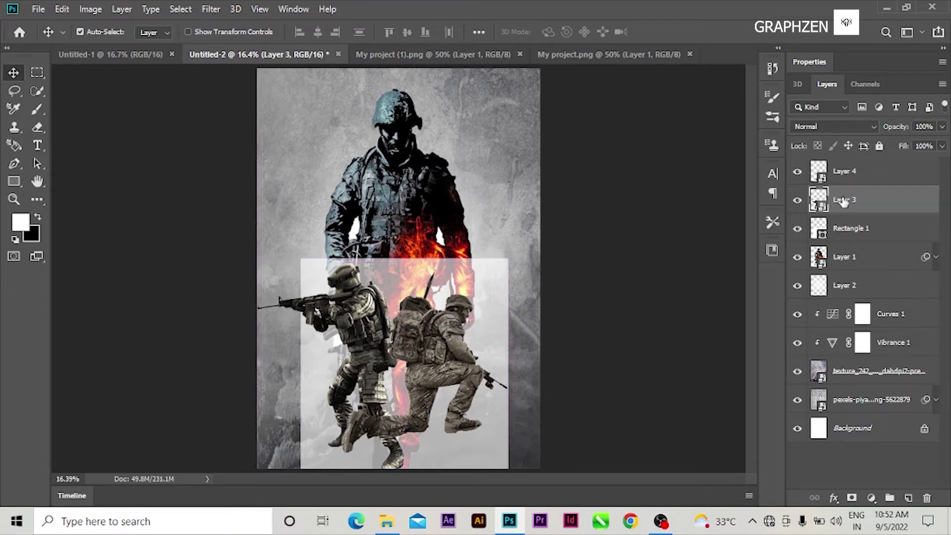
key("ctrl+bracketright")
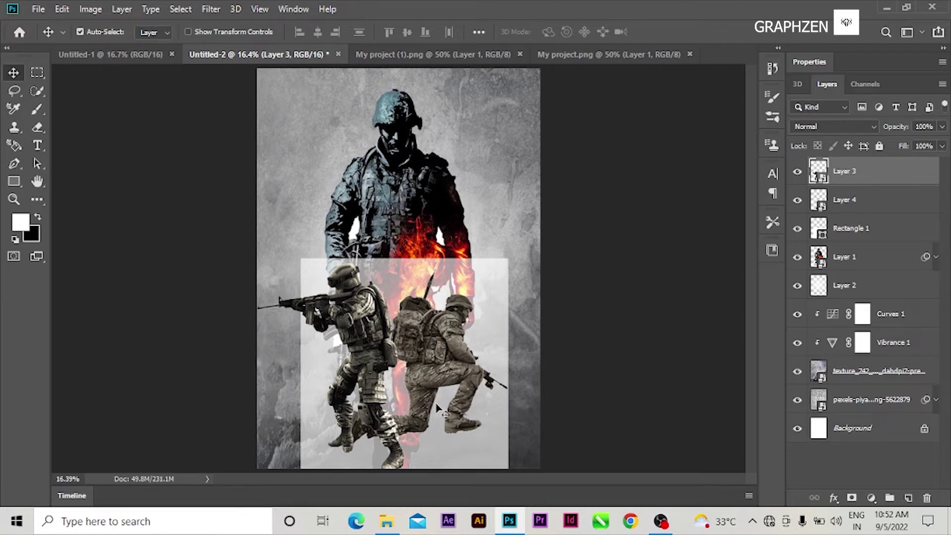
mouse_move(366, 363)
left_mouse_down()
mouse_move(357, 355)
mouse_move(367, 348)
left_mouse_up()
left_click_drag(426, 364, 433, 373)
left_click_drag(369, 307, 368, 311)
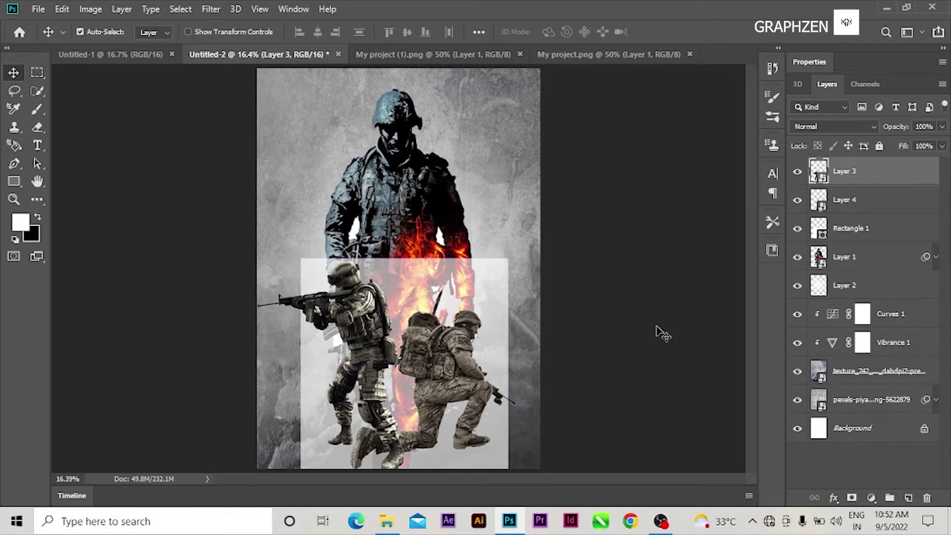
Place the apocalypse-g828f71ea1_1280 image from the Downloads folder as an embedded layer in the poster.
left_click(38, 9)
left_click(77, 271)
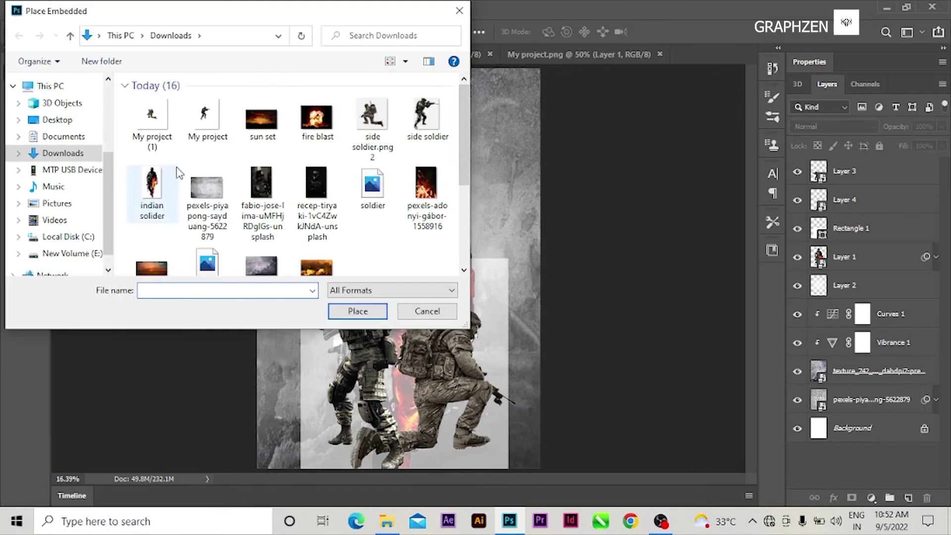
scroll(308, 210, "down", 2)
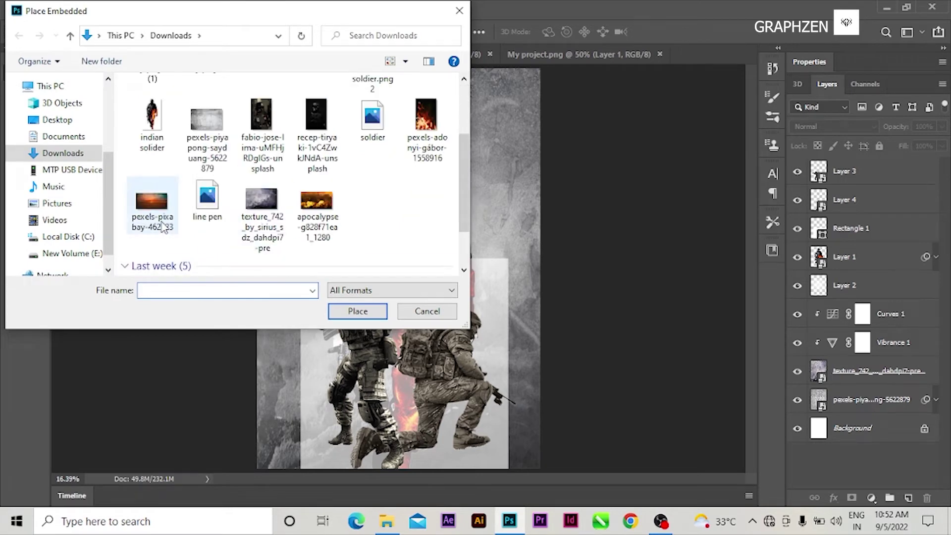
left_click(308, 211)
left_click(348, 308)
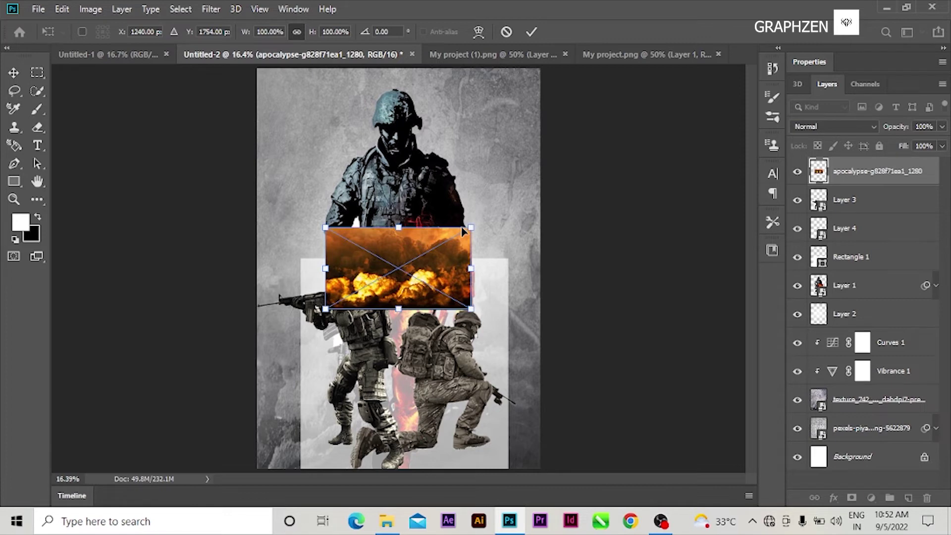
Scale the placed apocalypse image to about 186%, rotate it about -22.3° and position it over the white rectangle.
left_click_drag(471, 226, 540, 180)
left_click_drag(458, 222, 422, 380)
left_click_drag(296, 347, 301, 347)
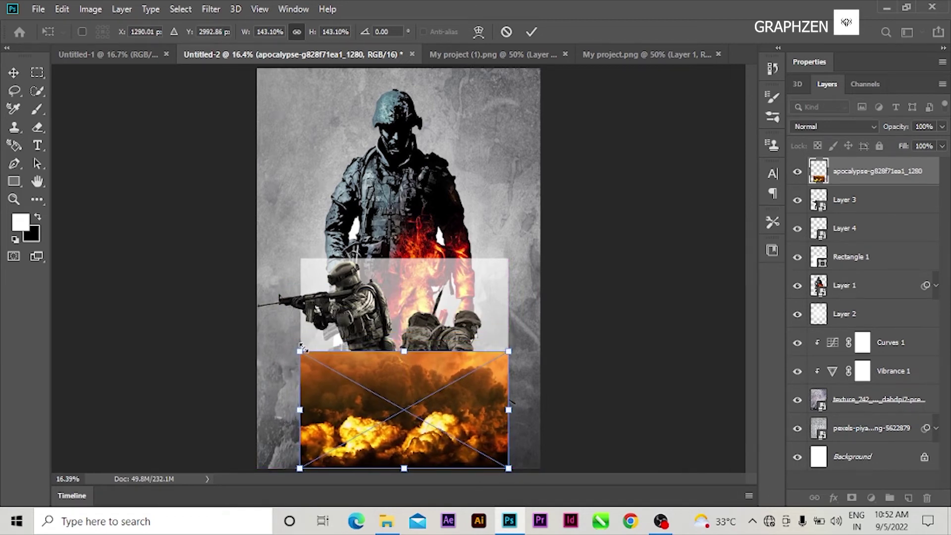
left_click_drag(517, 339, 523, 259)
left_click_drag(435, 324, 429, 317)
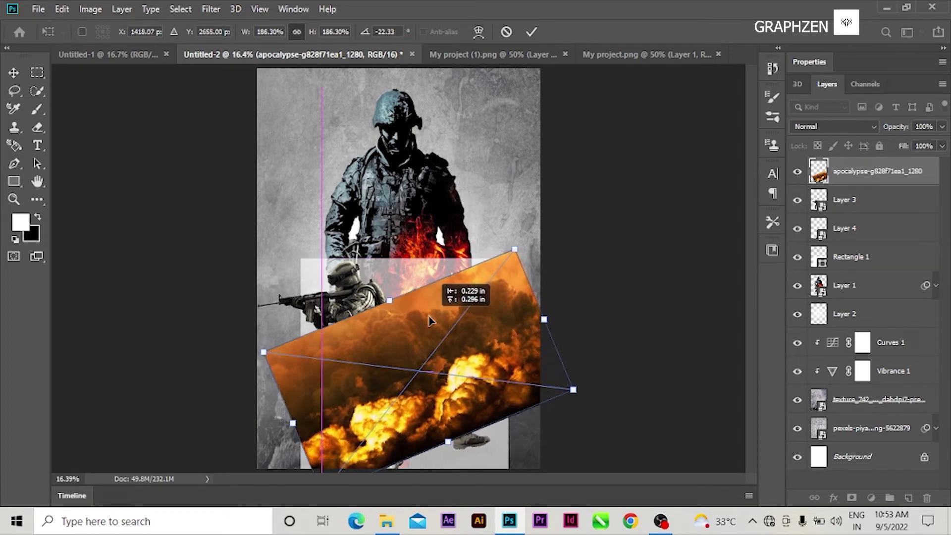
left_click_drag(430, 317, 429, 316)
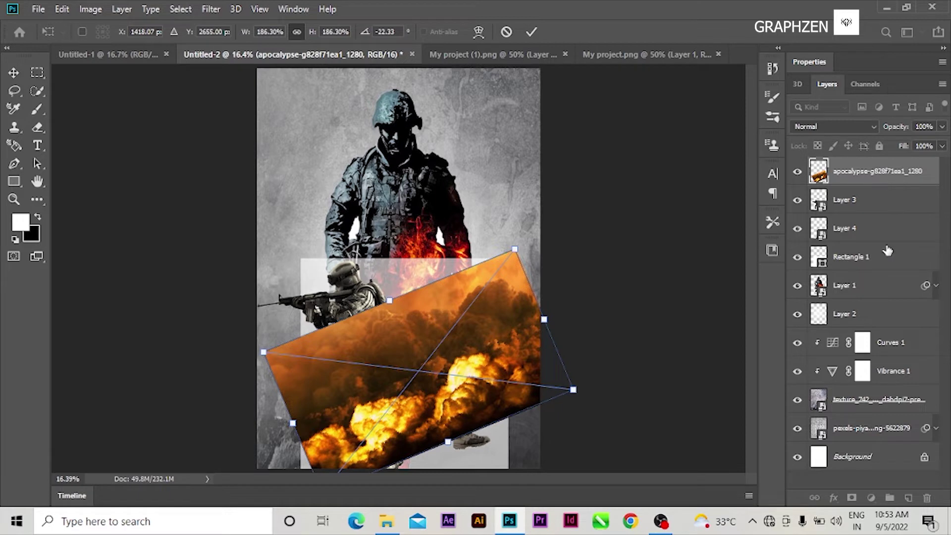
Move the apocalypse image directly above the rectangle layer, clip it to the rectangle, and dismiss the storage notification.
left_click_drag(879, 173, 882, 253)
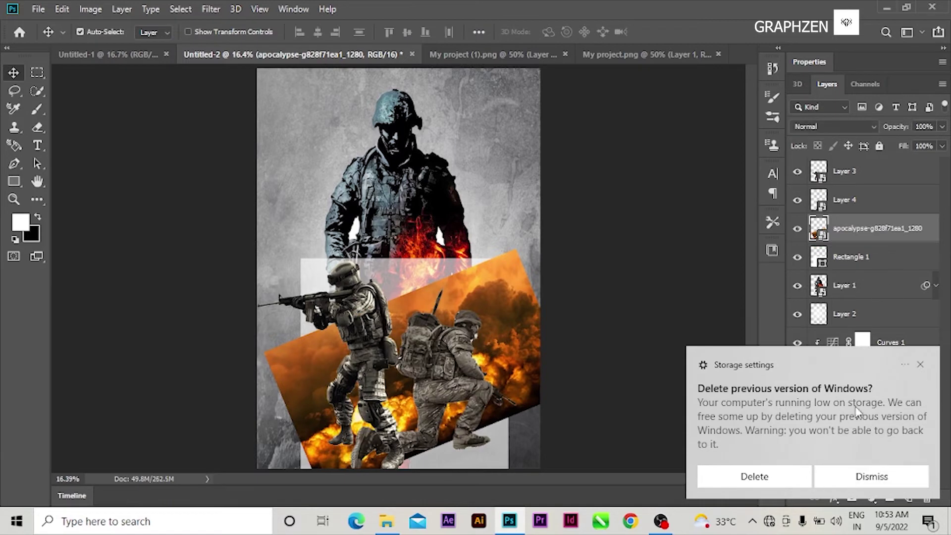
right_click(848, 229)
left_click(682, 303)
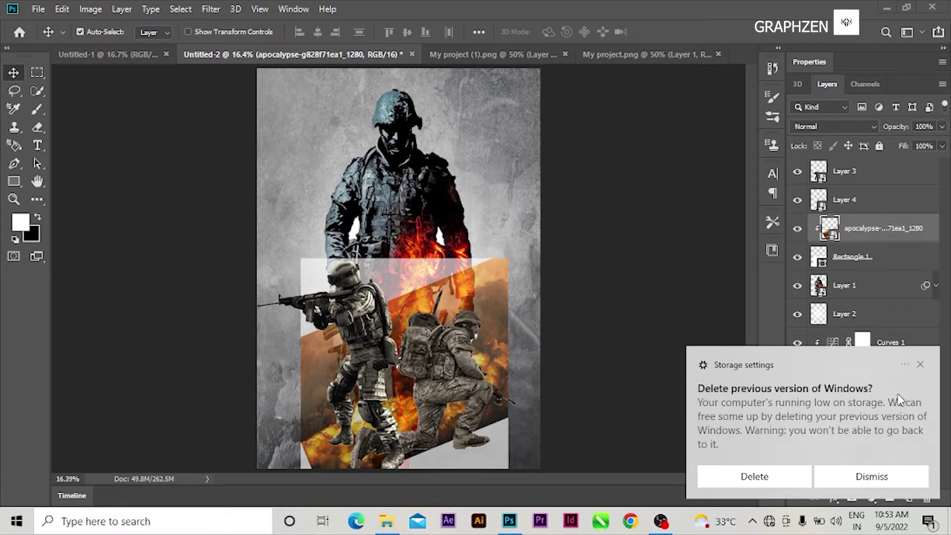
left_click(872, 475)
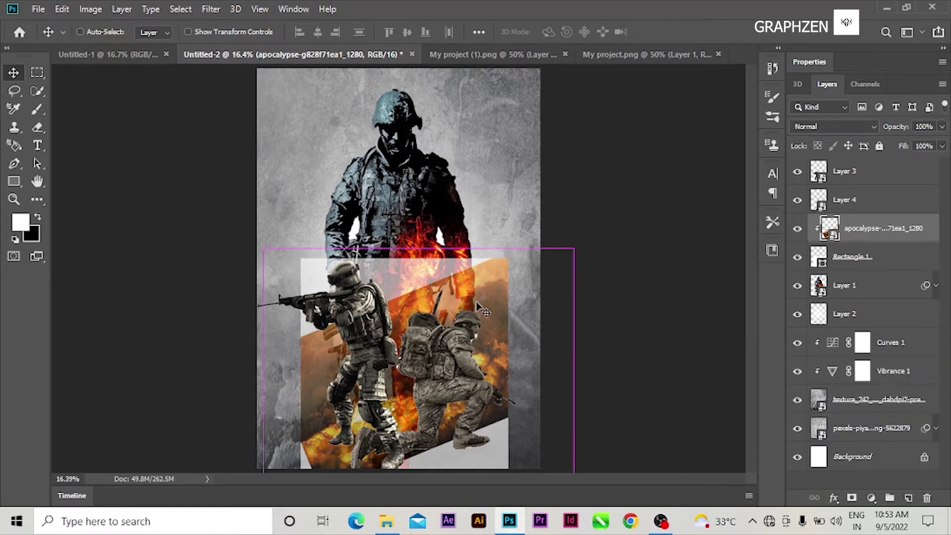
Enlarge the clipped apocalypse image to about 339% and reposition it so it fills the rectangle.
key("ctrl+t")
left_click_drag(390, 299, 358, 222)
left_click_drag(448, 440, 475, 477)
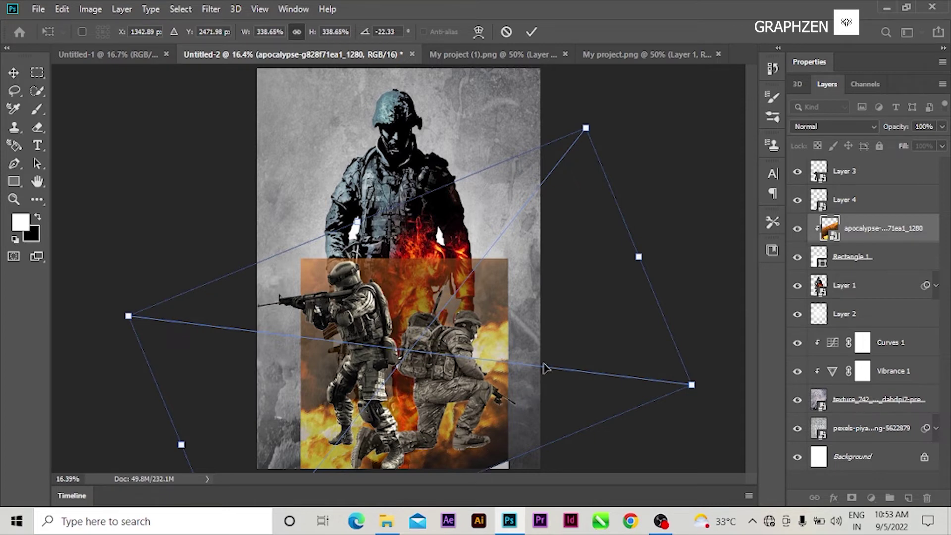
Place the pexels-pixabay-462023 sunset image from the Downloads folder as an embedded layer above Layer 3.
left_click(865, 180)
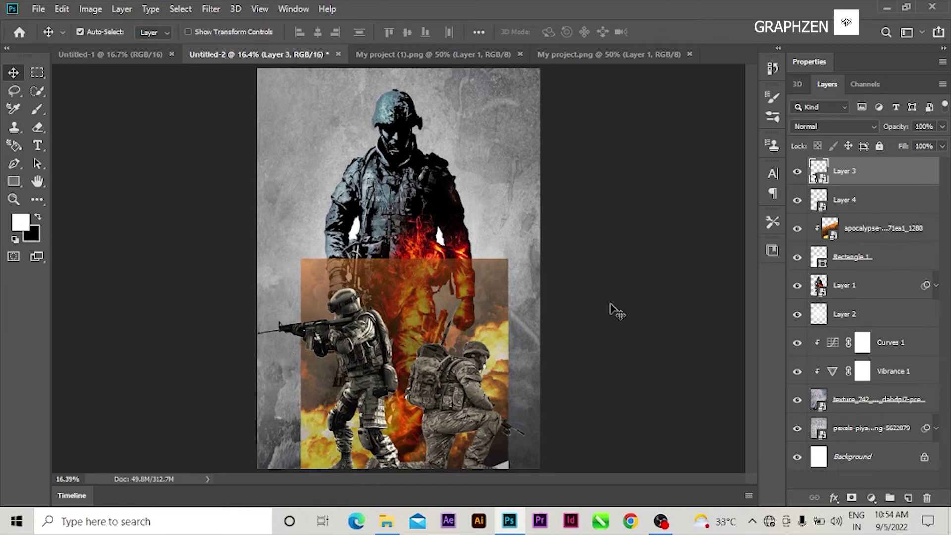
left_click(39, 10)
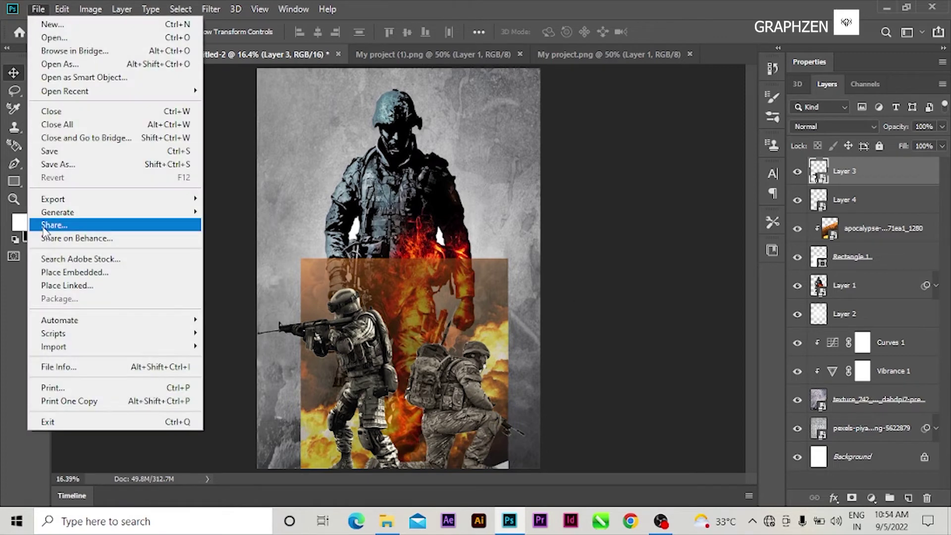
left_click(58, 272)
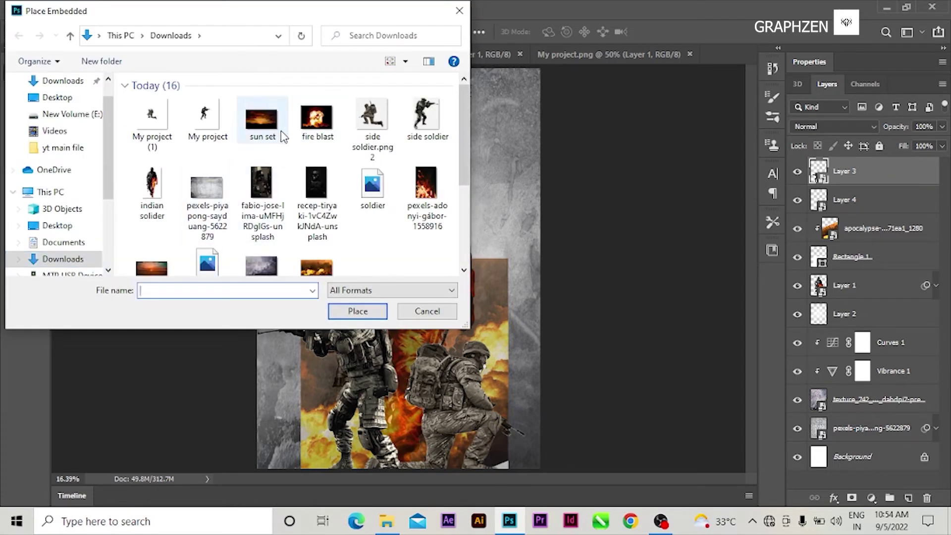
scroll(258, 251, "down", 1)
left_click(149, 207)
left_click(359, 312)
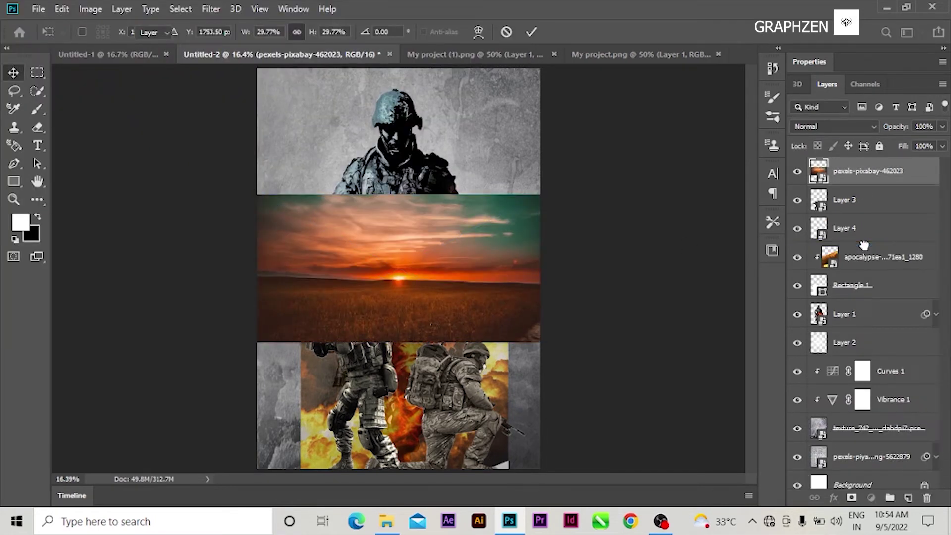
Move the sunset layer directly above the apocalypse layer and clip it to the rectangle.
left_click_drag(863, 245, 863, 244)
right_click(861, 225)
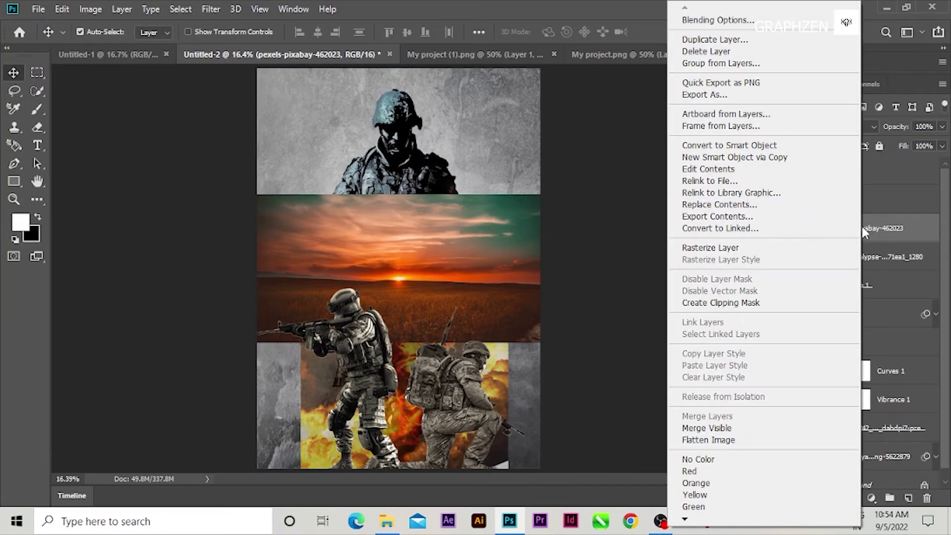
left_click(752, 304)
Position the sunset image over the rectangle's upper part and stretch it downward to about 5.9 in high.
left_click_drag(428, 276, 430, 337)
key("ctrl+t")
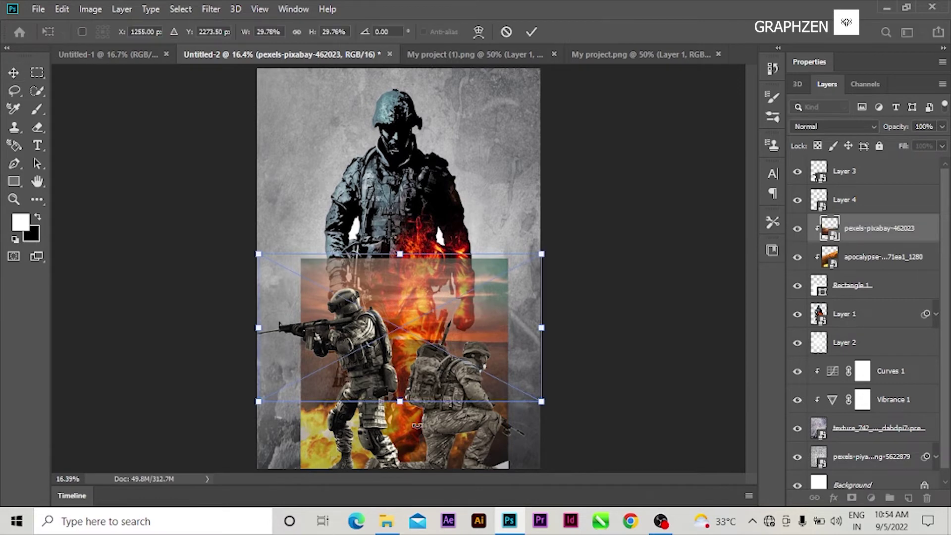
left_click_drag(400, 404, 396, 458)
left_click_drag(409, 319, 418, 290)
mouse_move(889, 262)
left_mouse_down()
mouse_move(887, 219)
mouse_move(885, 267)
left_mouse_up()
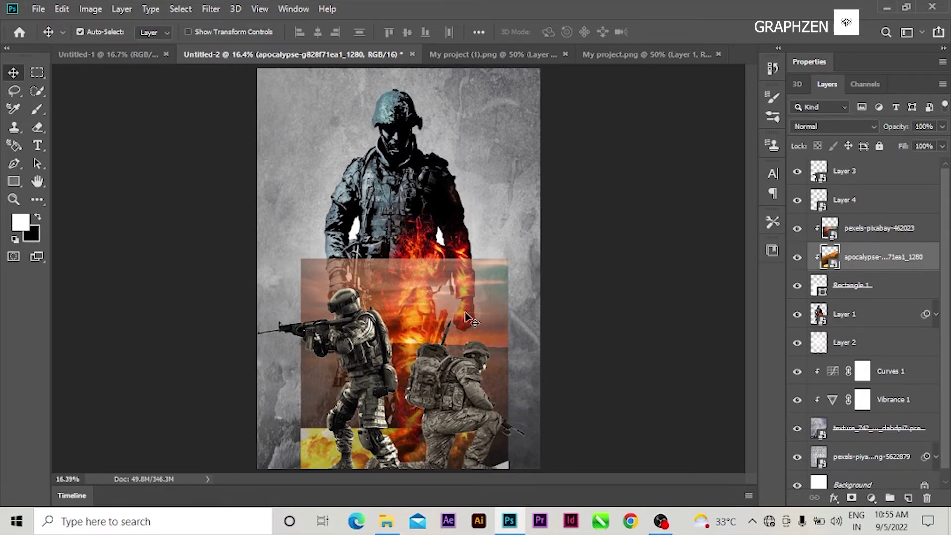
left_click(851, 497)
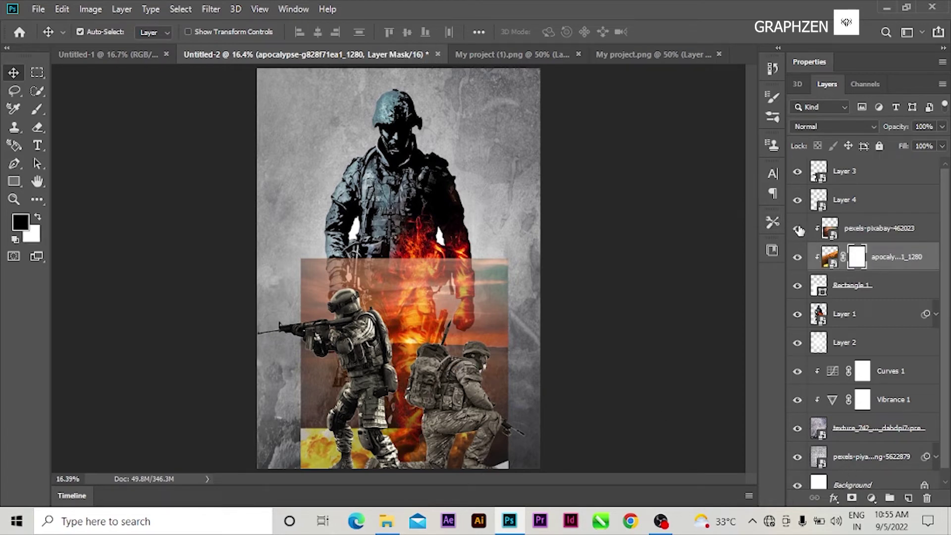
key("ctrl+z")
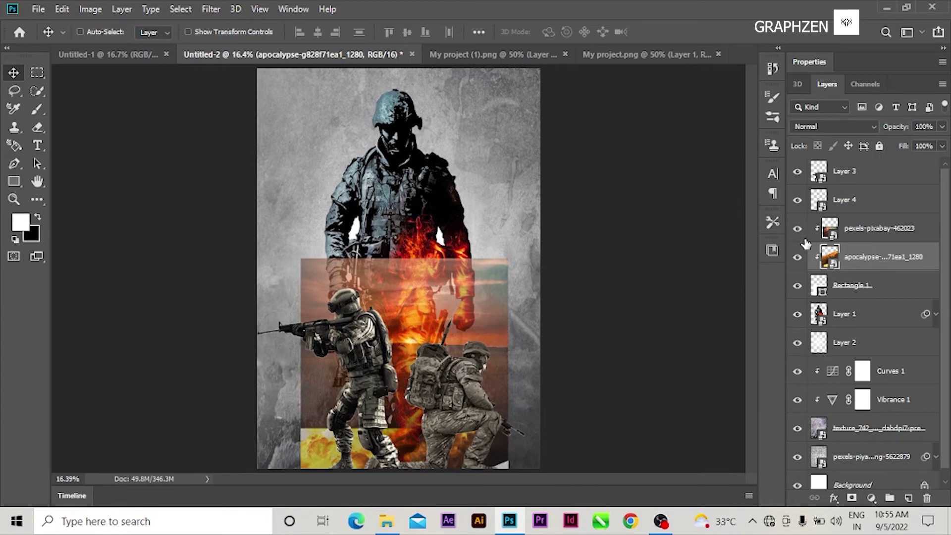
Add a Levels adjustment layer above the sunset layer and set its white input level to 224.
left_click(869, 499)
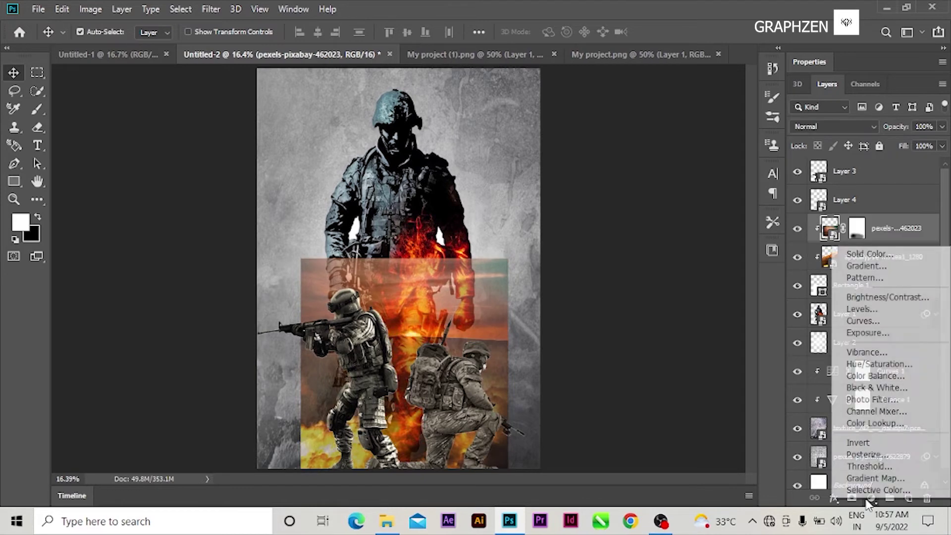
left_click(891, 309)
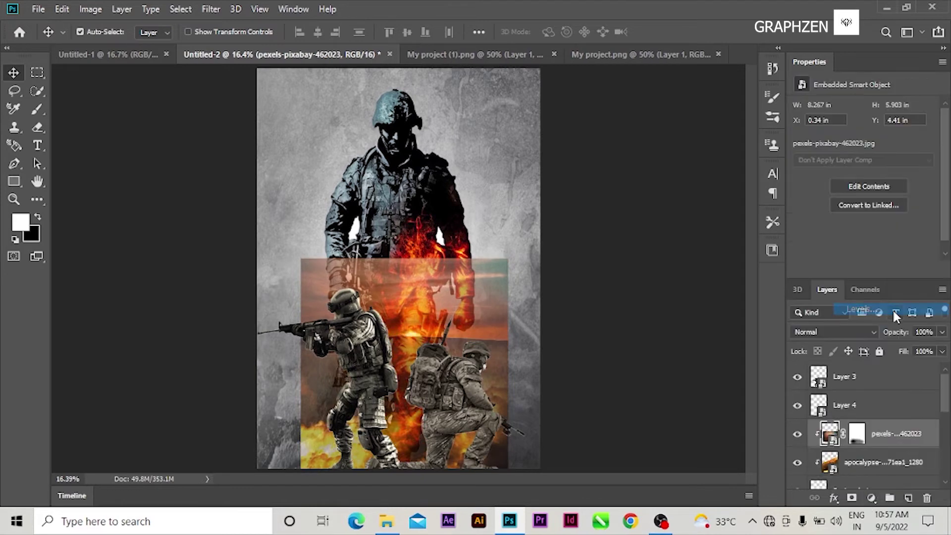
mouse_move(931, 209)
left_mouse_down()
mouse_move(888, 210)
mouse_move(917, 206)
left_mouse_up()
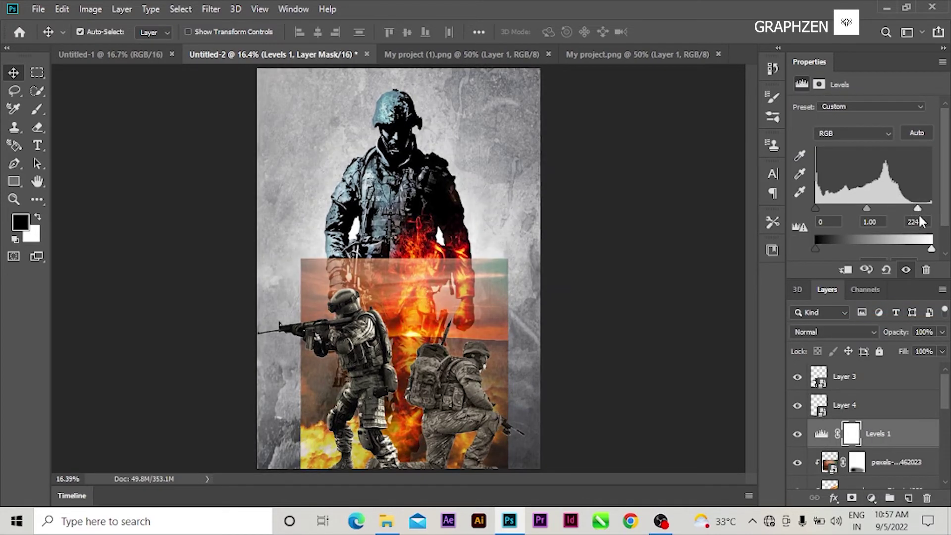
Add a Levels adjustment above the apocalypse layer with black input 40, midtones 0.54 and white input 194.
scroll(887, 454, "down", 1)
left_click(886, 462)
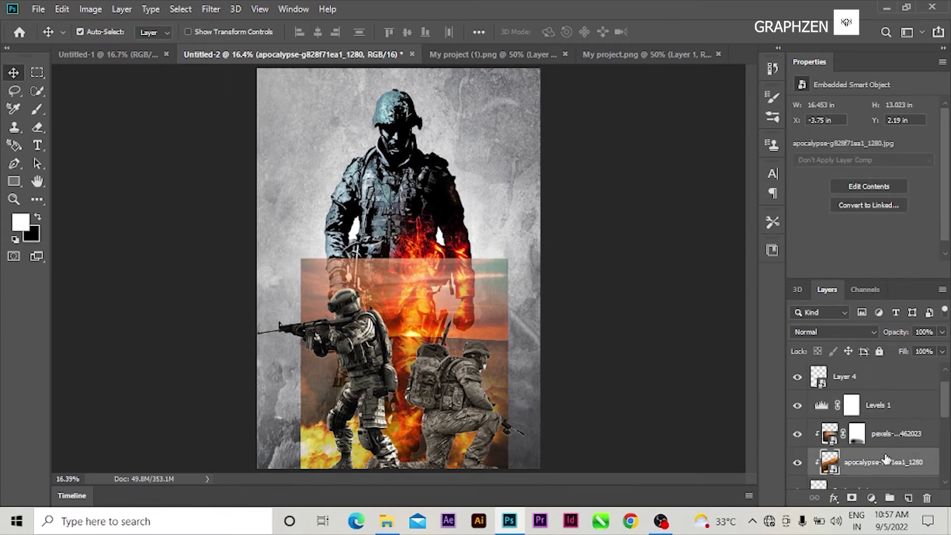
left_click(870, 497)
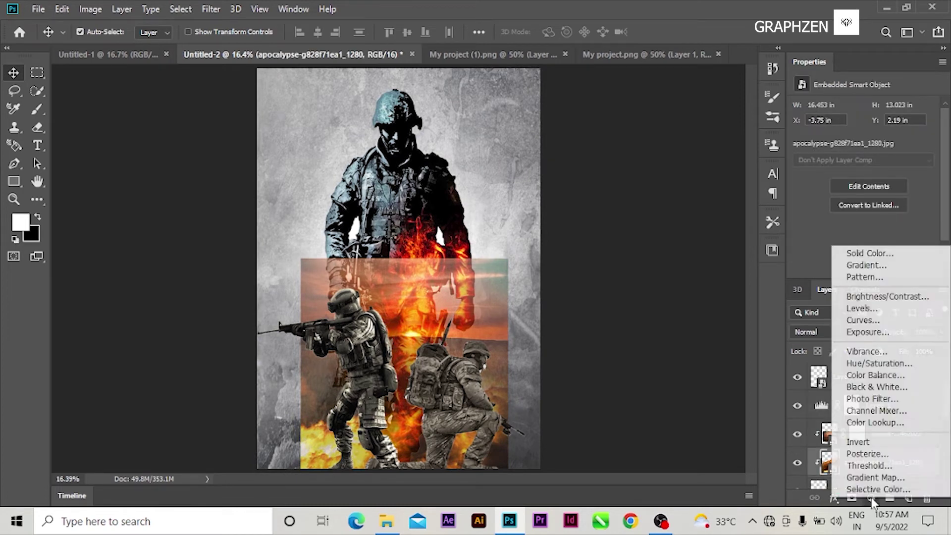
left_click(861, 308)
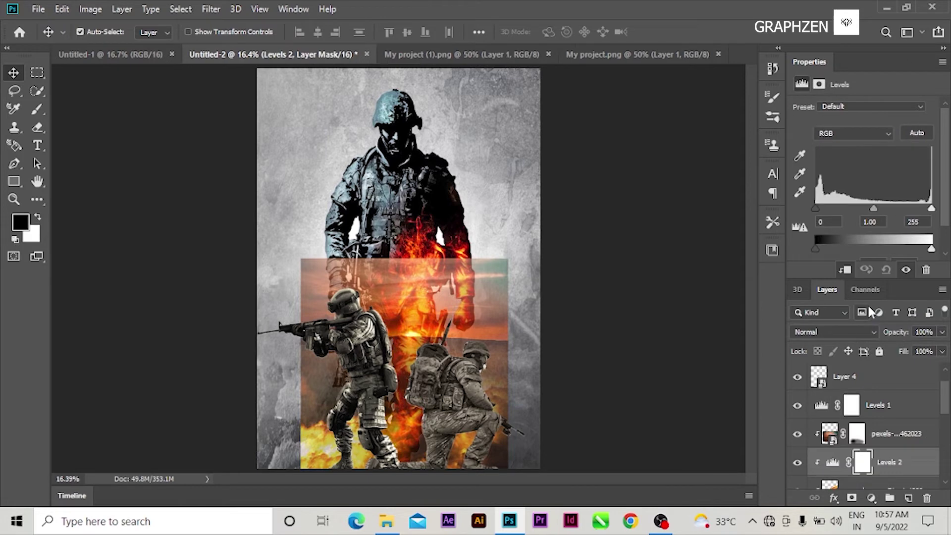
left_click_drag(932, 210, 833, 209)
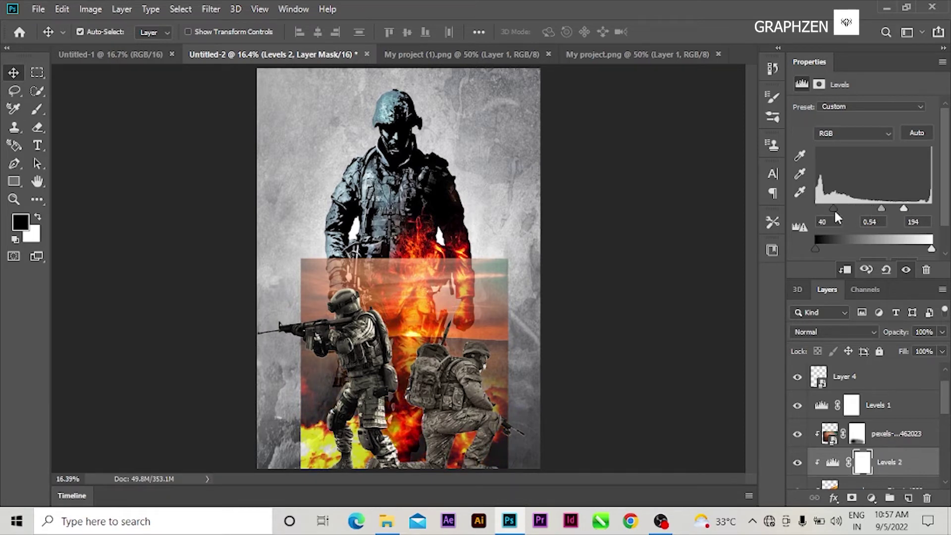
Add another Levels adjustment directly above the sunset layer with midtones at 0.92, and collapse the adjustment's properties.
left_click(880, 438)
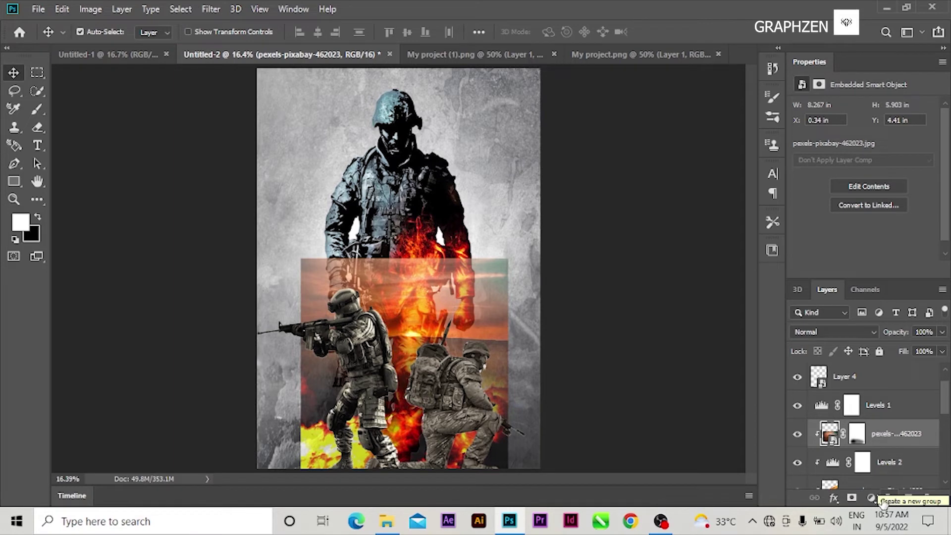
left_click(870, 497)
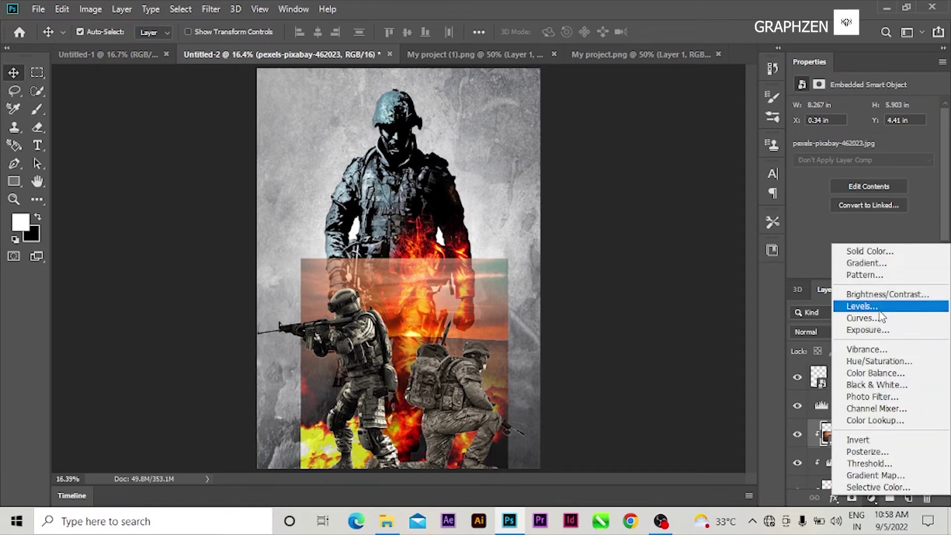
left_click(880, 311)
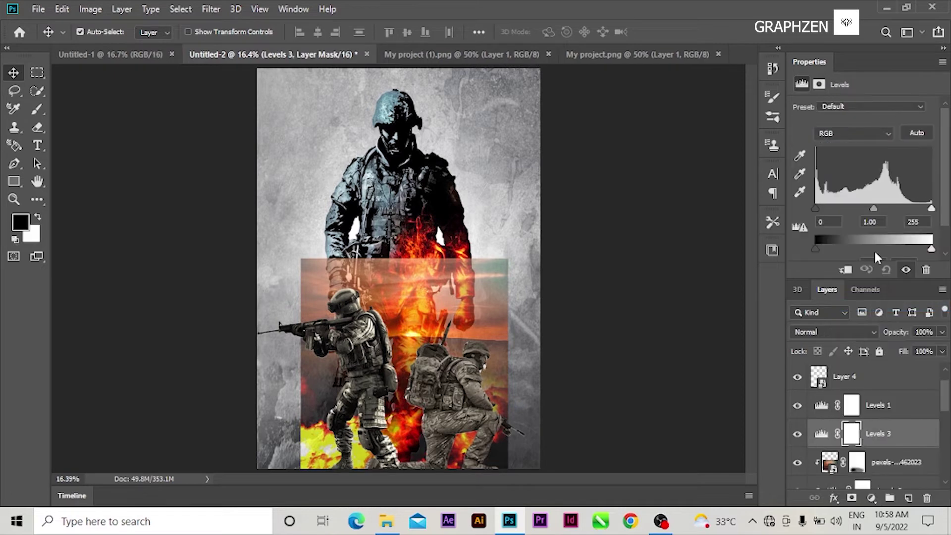
mouse_move(872, 208)
left_mouse_down()
mouse_move(861, 206)
mouse_move(876, 209)
left_mouse_up()
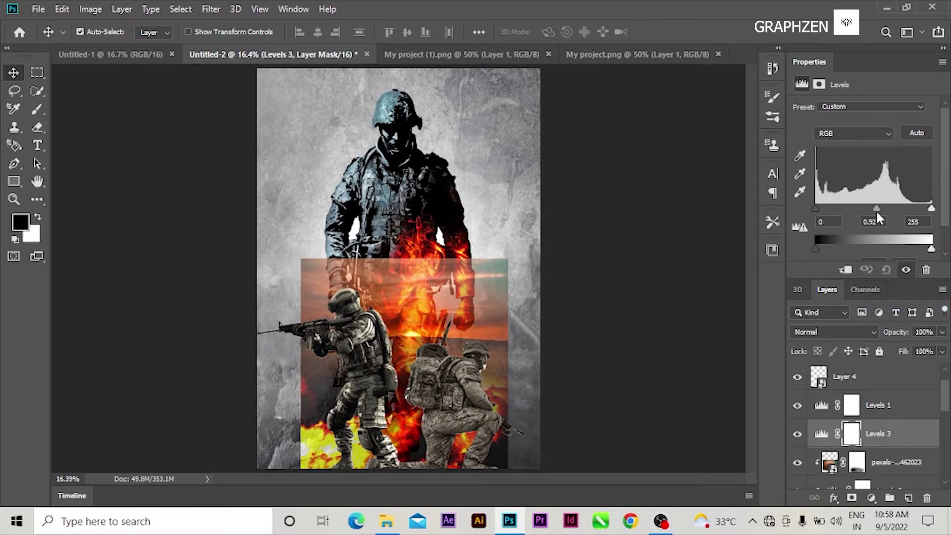
double_click(823, 63)
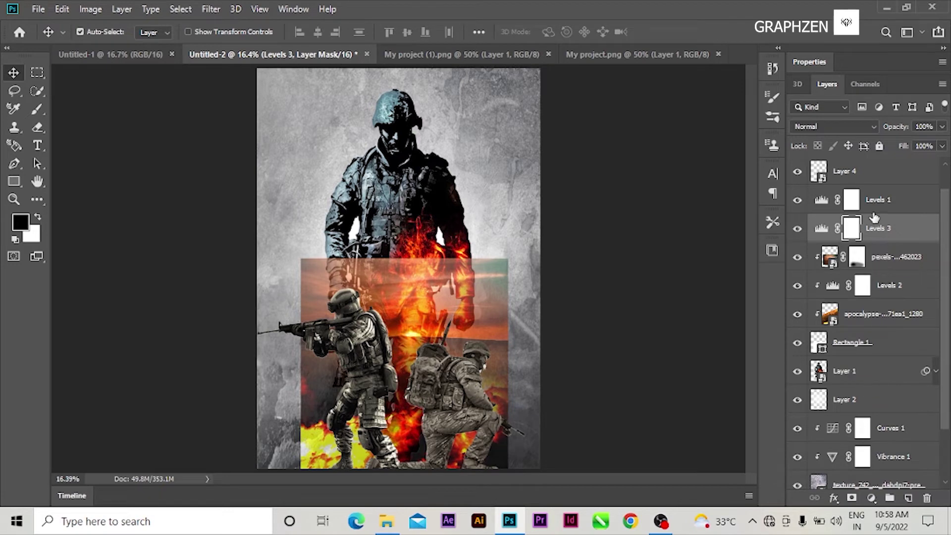
Try to clip the rectangle layer to the main soldier layer and shift the artwork.
scroll(928, 360, "up", 1)
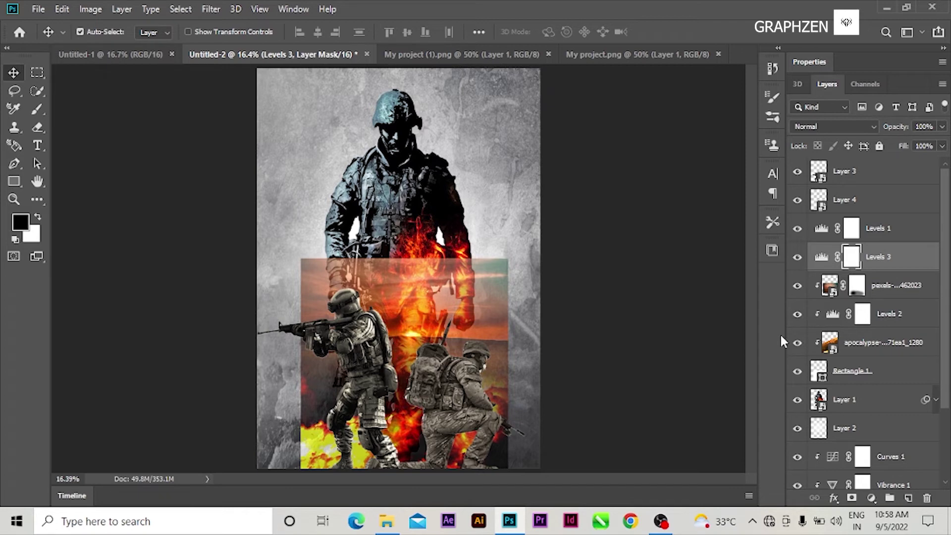
right_click(852, 372)
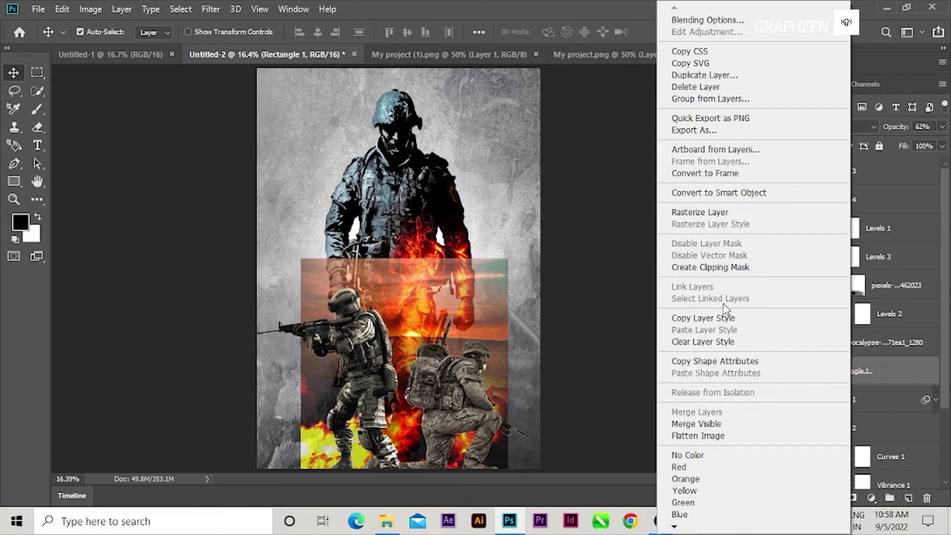
left_click(718, 268)
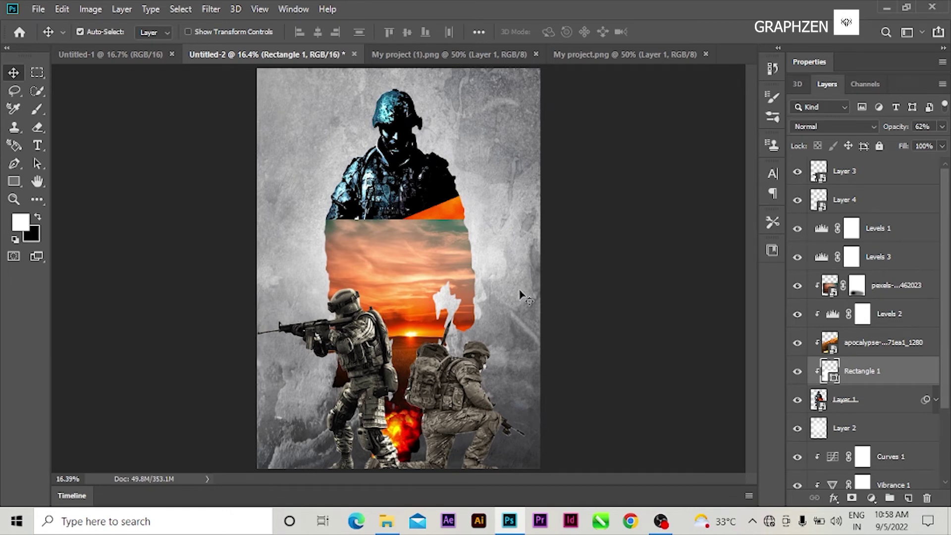
left_click_drag(376, 295, 393, 287)
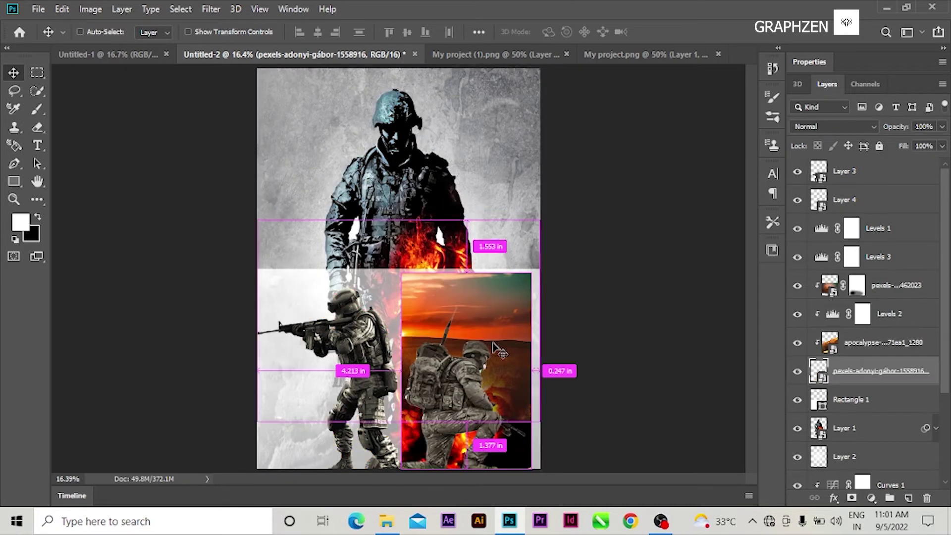
Deselect all layers and place the pexels flames-and-sparks image ending in 1558916 from Downloads as an embedded layer.
left_click(497, 349, "ctrl")
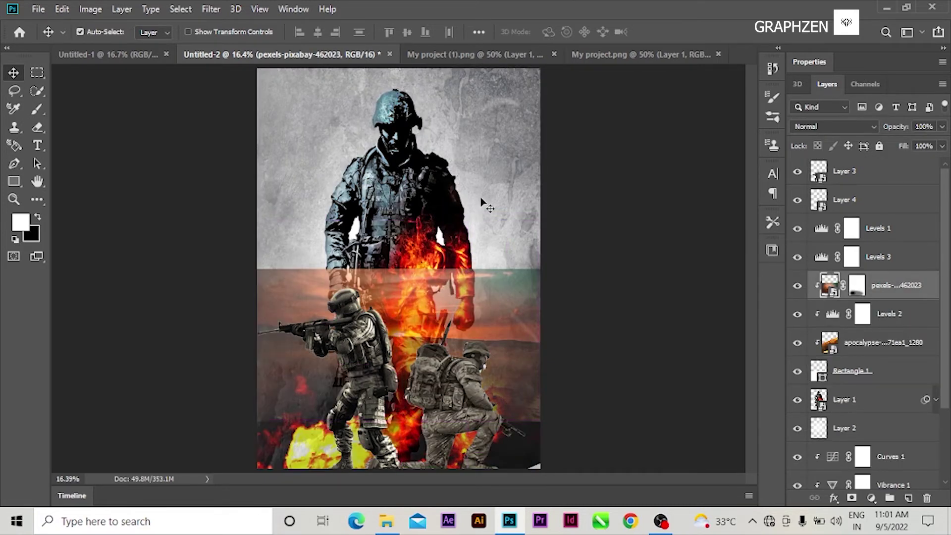
left_click(610, 276)
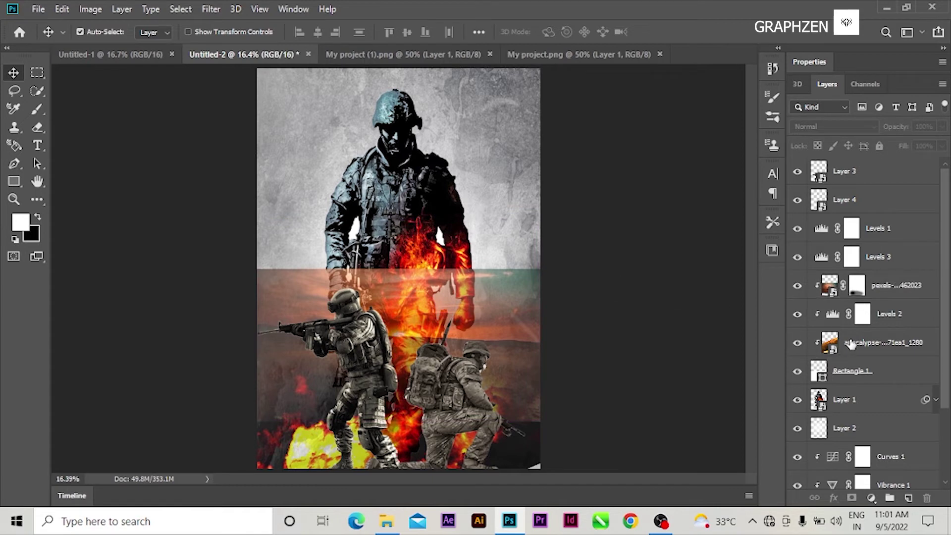
left_click(35, 9)
left_click(121, 258)
left_click(39, 9)
left_click(95, 274)
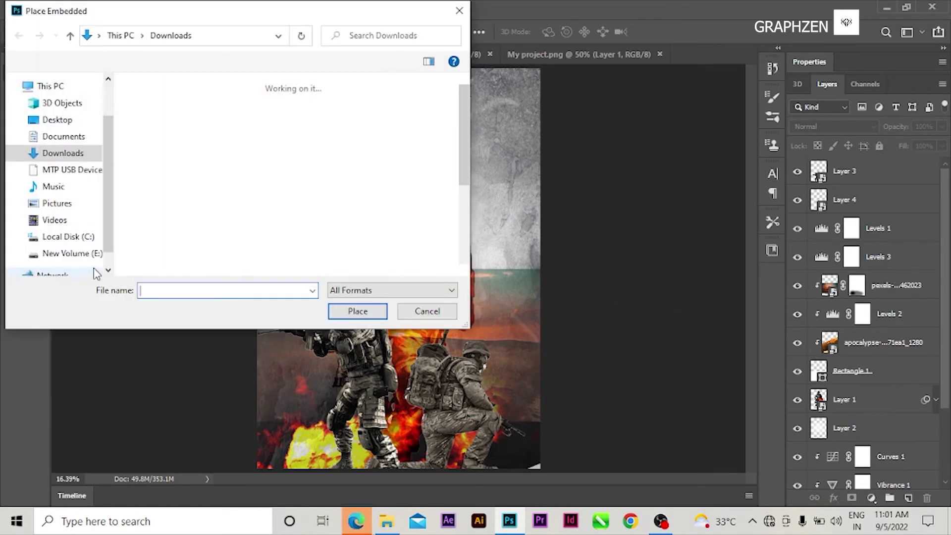
left_click(422, 193)
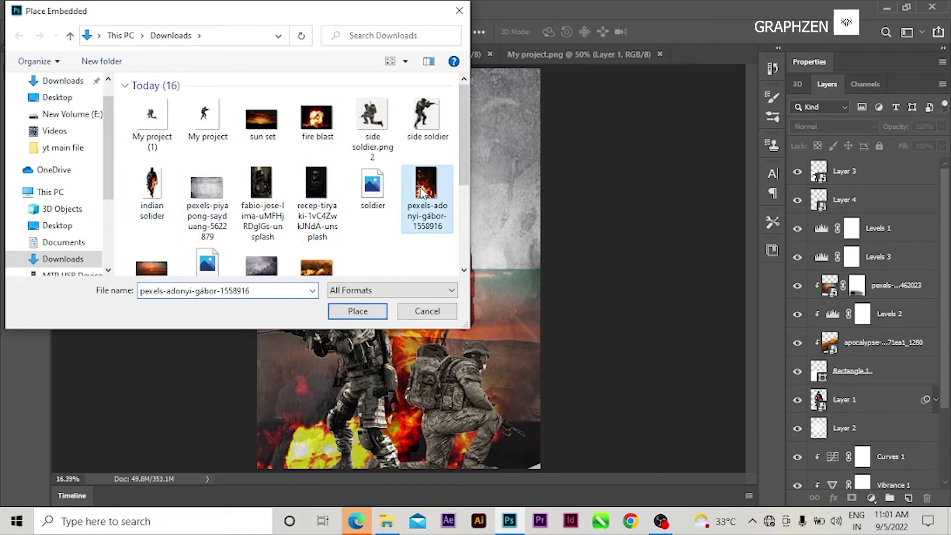
left_click(369, 311)
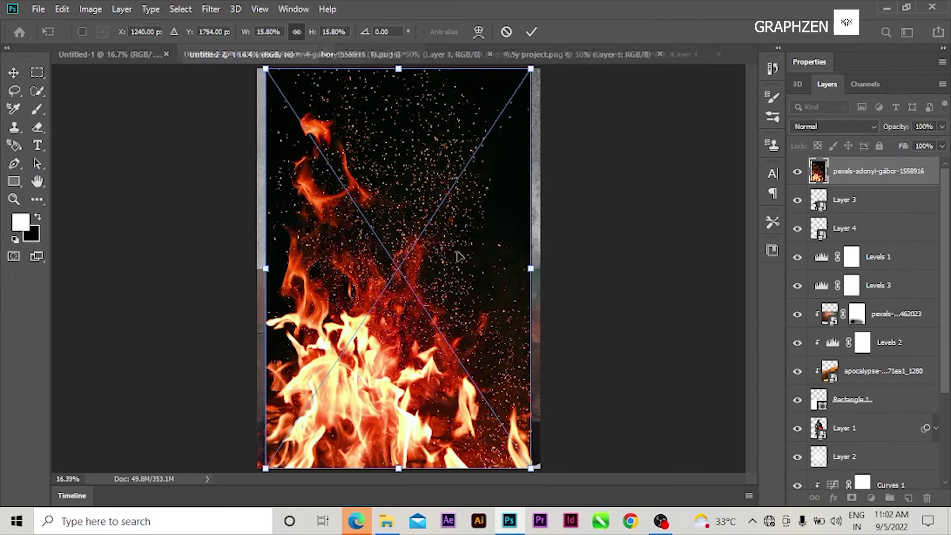
Scale the flames image to about 5.82%, rotate it about -39.72° and position it over the kneeling soldier at the poster's lower right.
left_click_drag(265, 68, 390, 256)
left_click_drag(536, 465, 587, 397)
left_click_drag(424, 320, 445, 366)
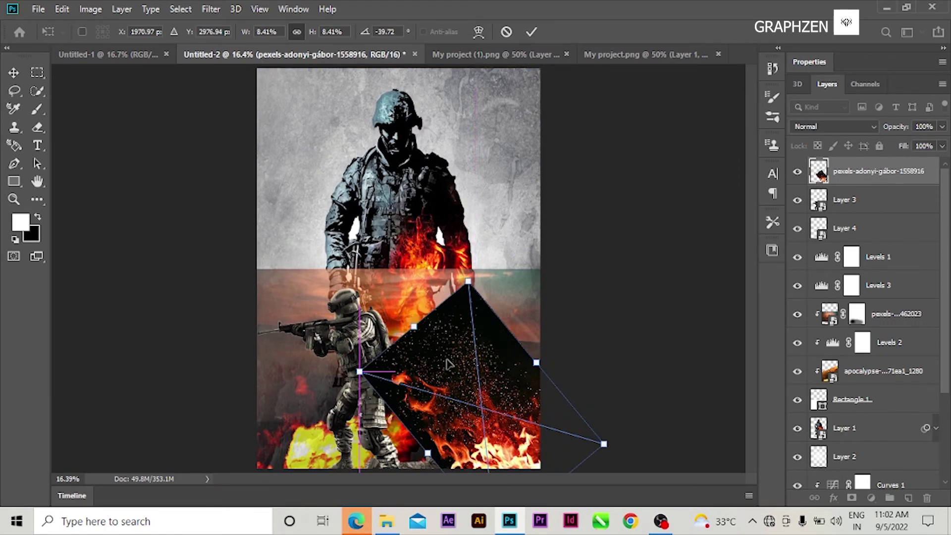
left_click_drag(608, 443, 534, 421)
left_click_drag(461, 379, 519, 412)
Set the flames layer's opacity to 37% and commit its transform.
left_click(941, 127)
mouse_move(912, 152)
left_mouse_down()
mouse_move(899, 152)
mouse_move(908, 150)
left_mouse_up()
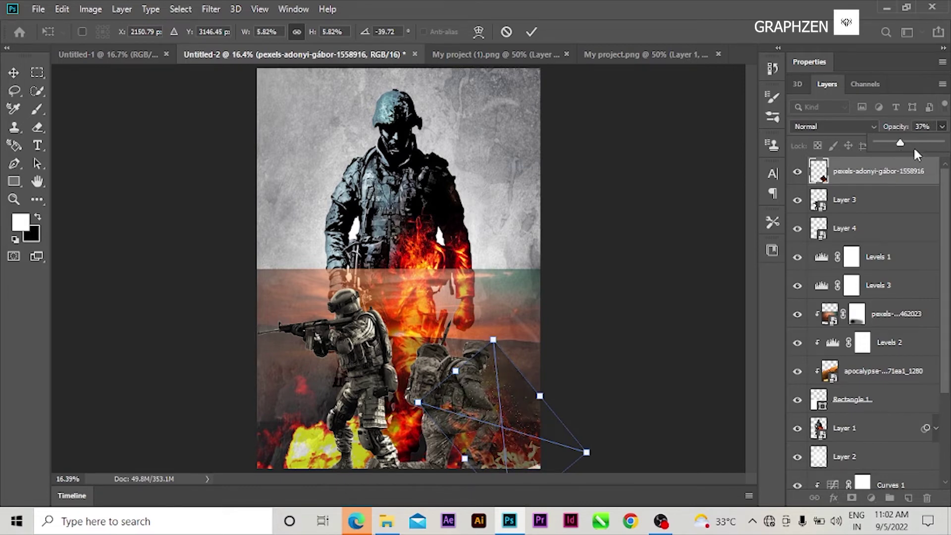
left_click(639, 181)
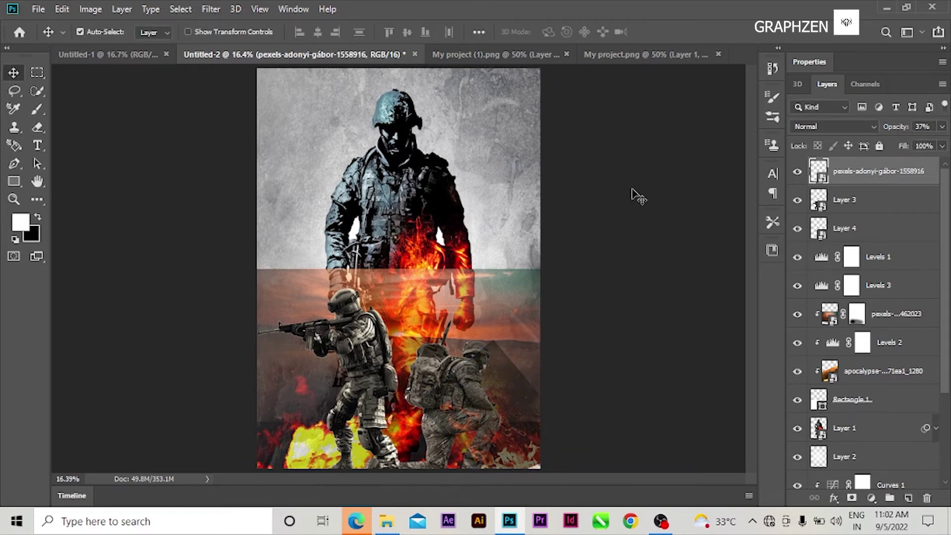
Move the flames-and-sparks layer directly beneath the Levels 3 adjustment and turn it into a clipping mask.
right_click(856, 171)
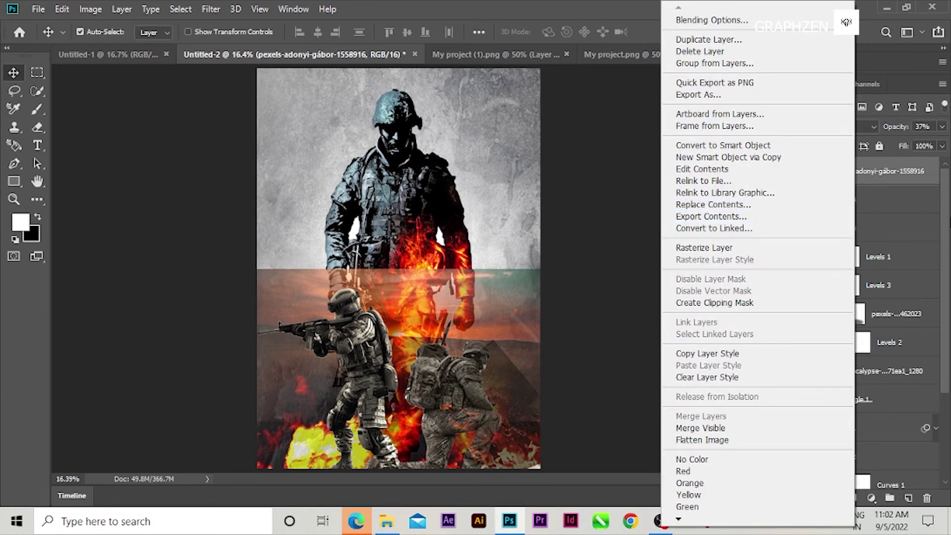
left_click(891, 168)
left_click_drag(890, 168, 908, 302)
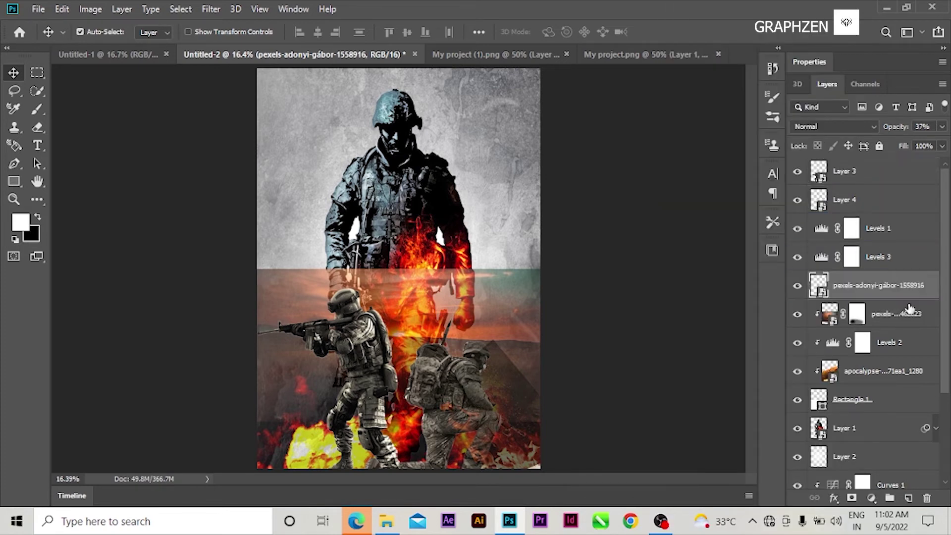
right_click(884, 287)
left_click(772, 302)
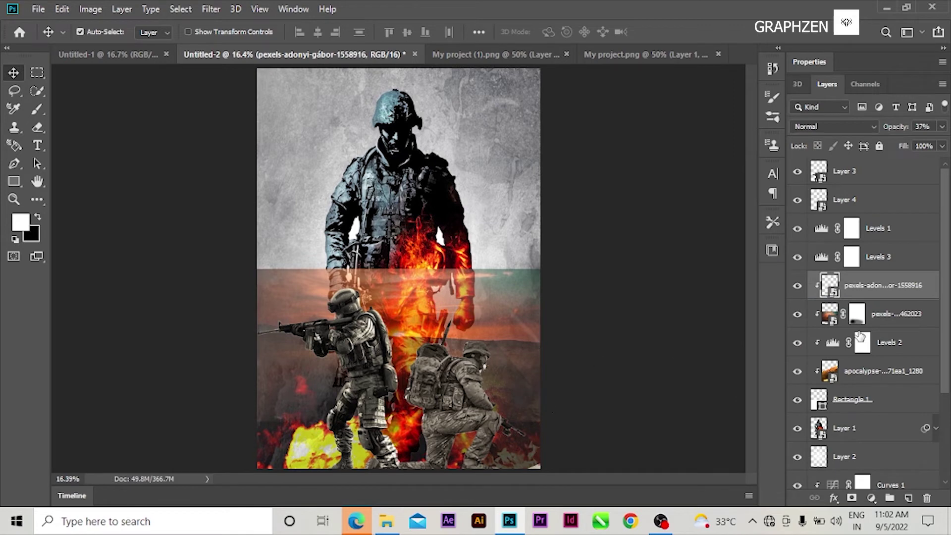
Nudge the flames image toward the poster's lower-right corner and set its opacity to 100%.
left_click_drag(524, 412, 545, 433)
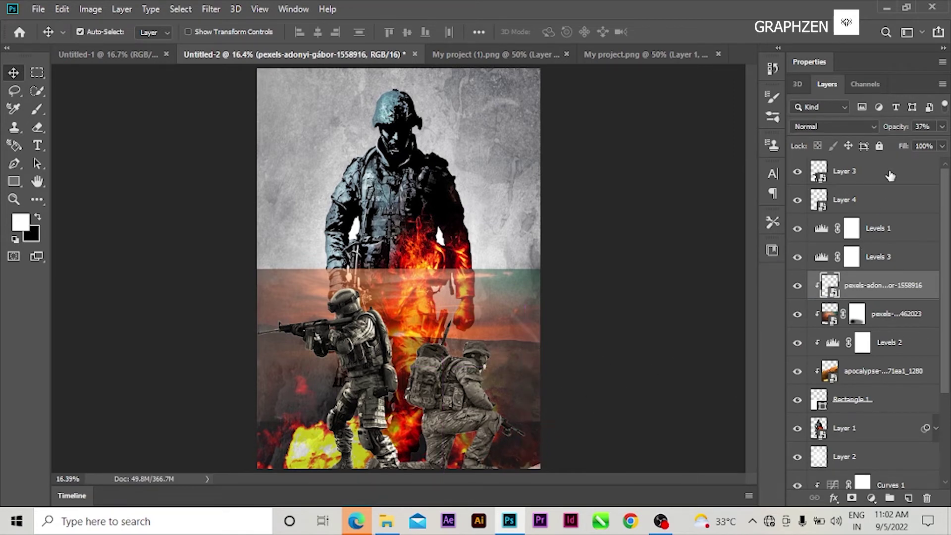
left_click(941, 127)
left_click_drag(916, 142, 940, 143)
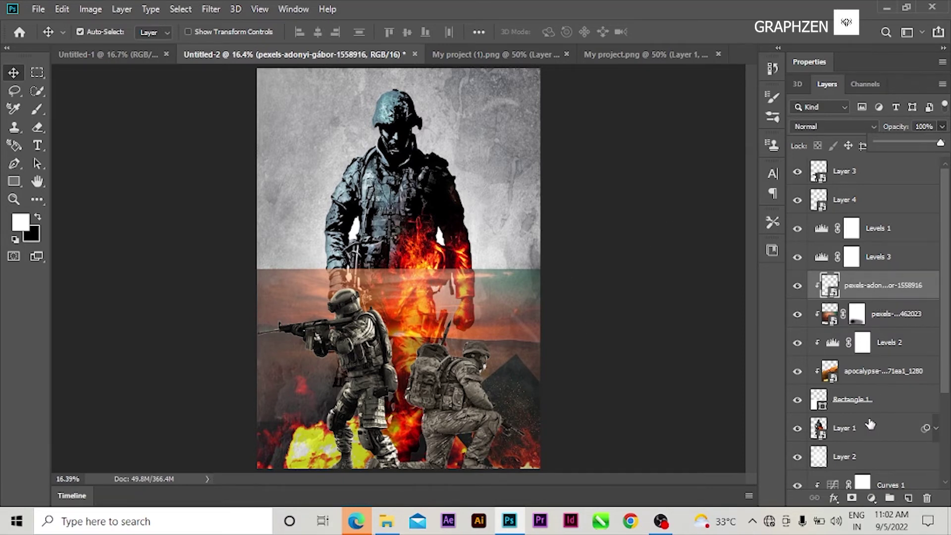
Clip the Rectangle 1 layer to the main soldier's layer.
right_click(866, 376)
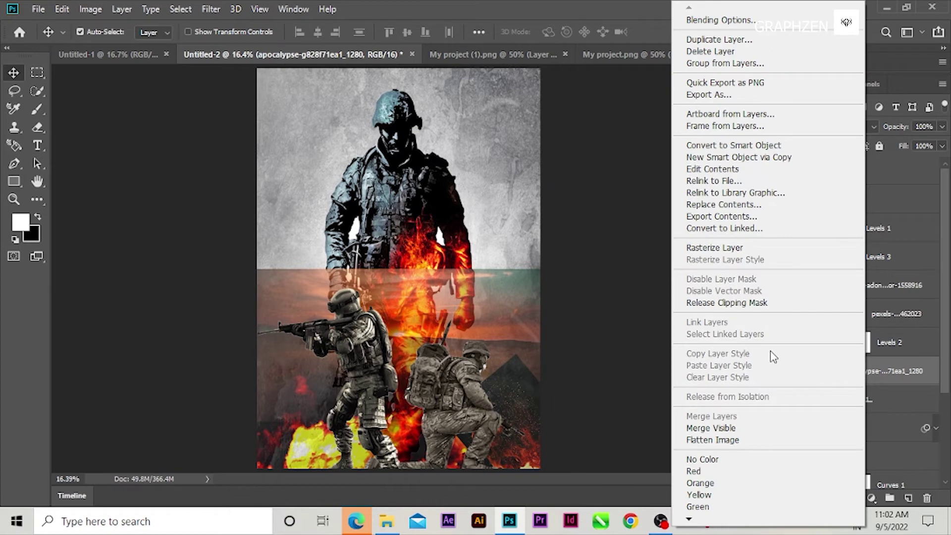
left_click(518, 301)
right_click(863, 410)
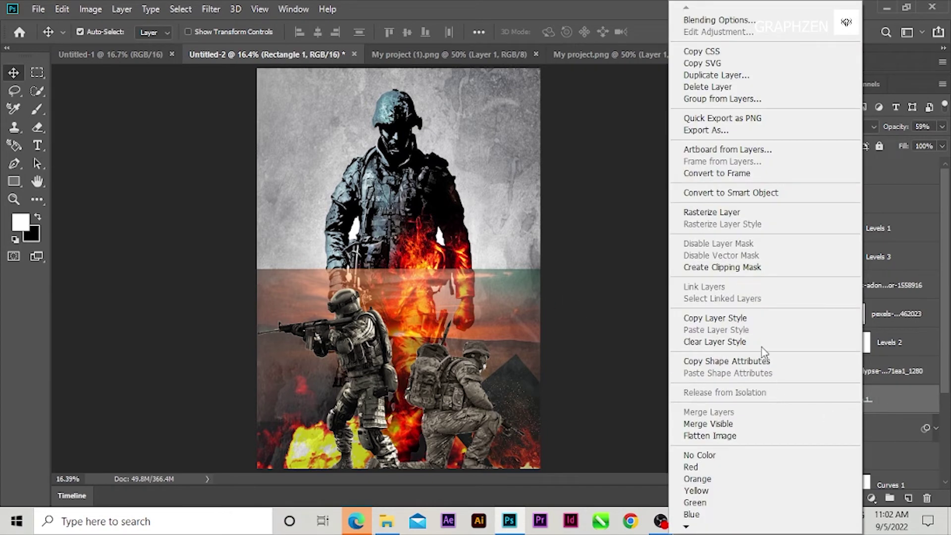
left_click(742, 268)
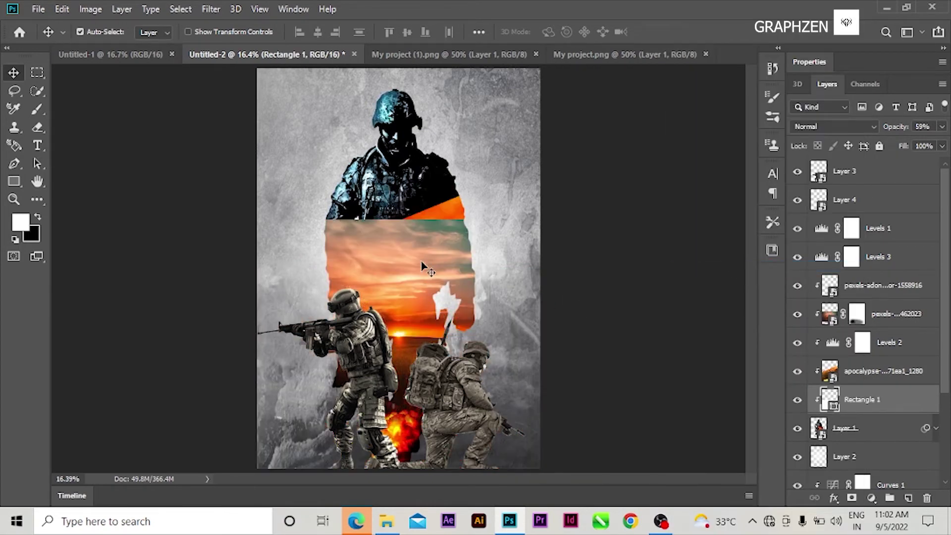
Scale down the standing soldier on Layer 3 and move him to the poster's left edge.
left_click(377, 378)
key("ctrl+t")
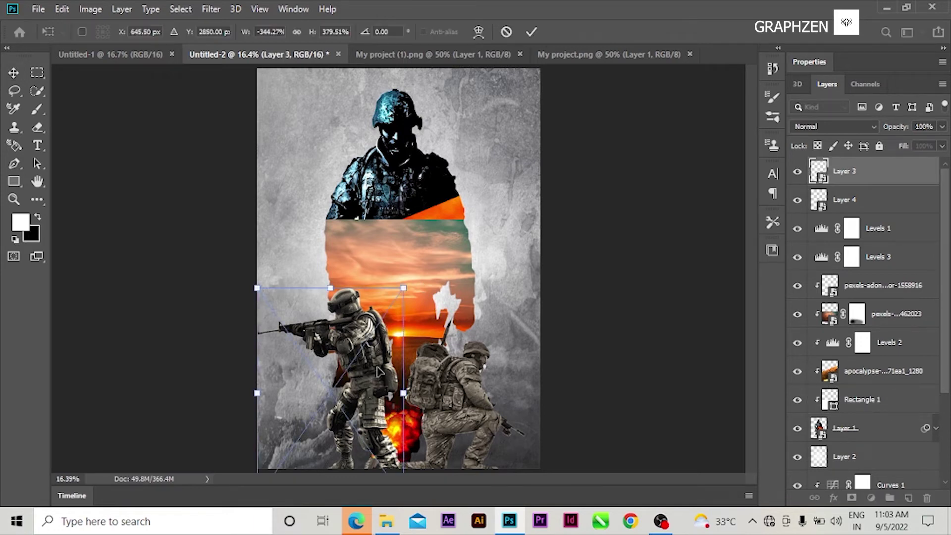
left_click_drag(403, 285, 375, 331)
left_click_drag(347, 395, 311, 325)
Scale the kneeling soldier on Layer 4 to about 345.18% and move him to the poster's right edge.
left_click(459, 377)
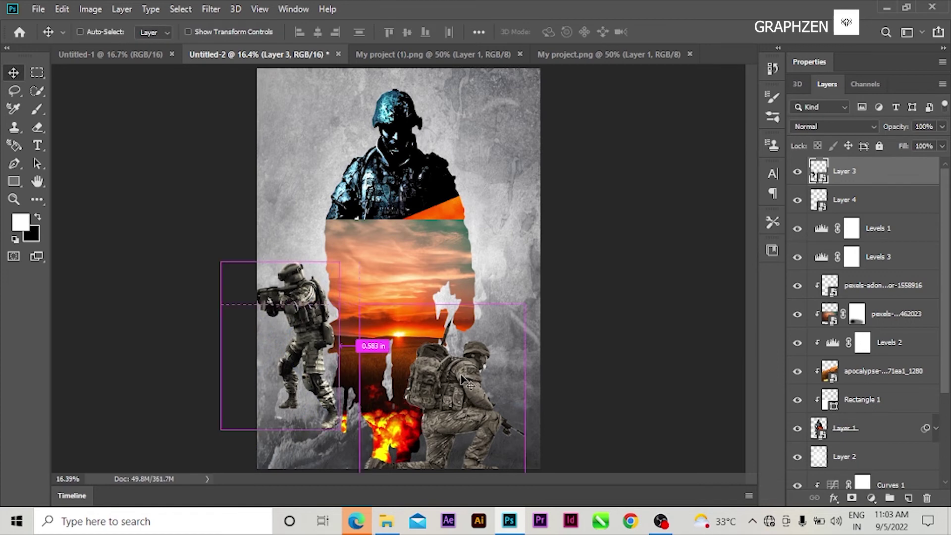
key("ctrl+t")
left_click(466, 388)
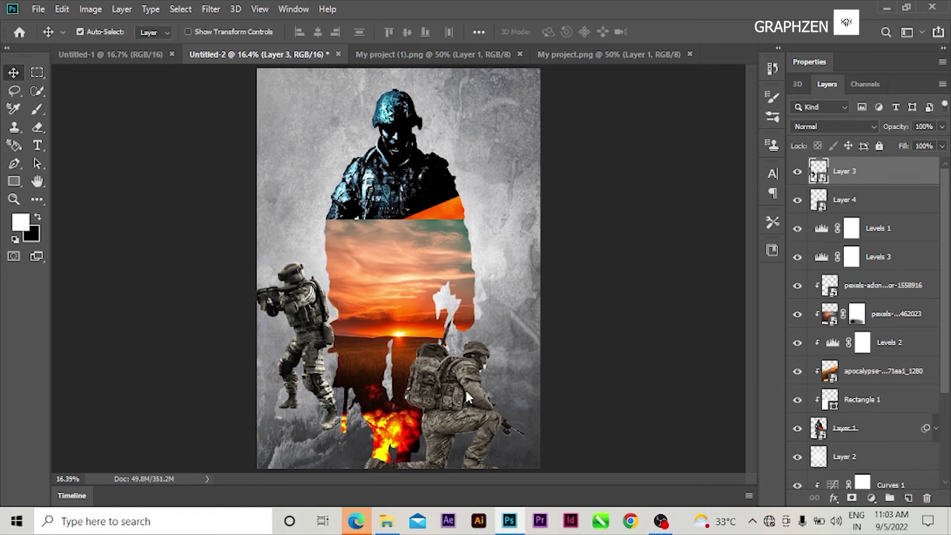
left_click(470, 394)
key("ctrl+r")
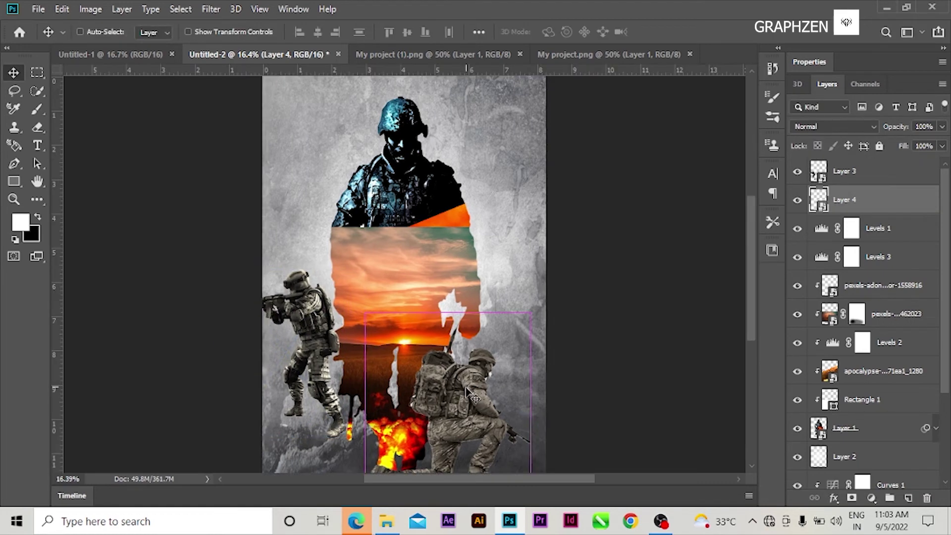
key("ctrl+r")
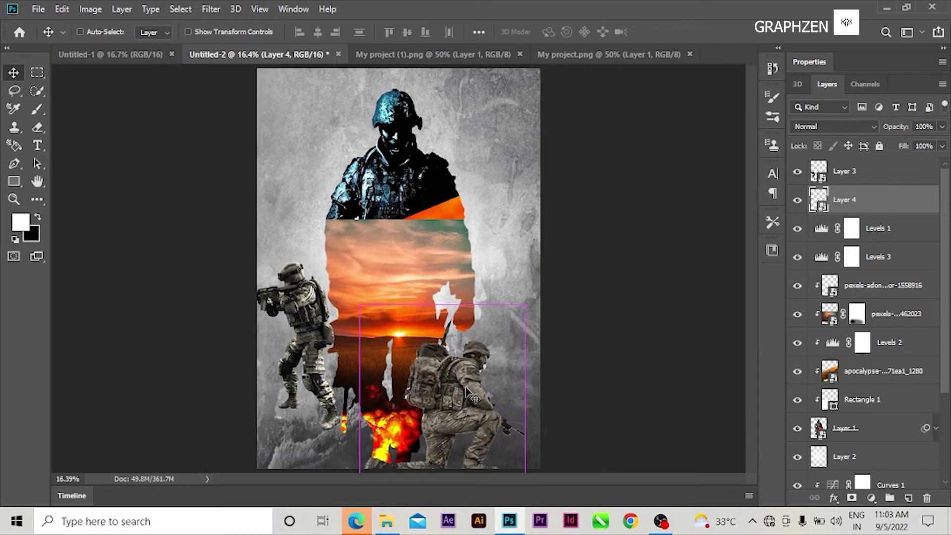
key("ctrl+t")
left_click_drag(525, 304, 475, 361)
left_click_drag(444, 413, 551, 296)
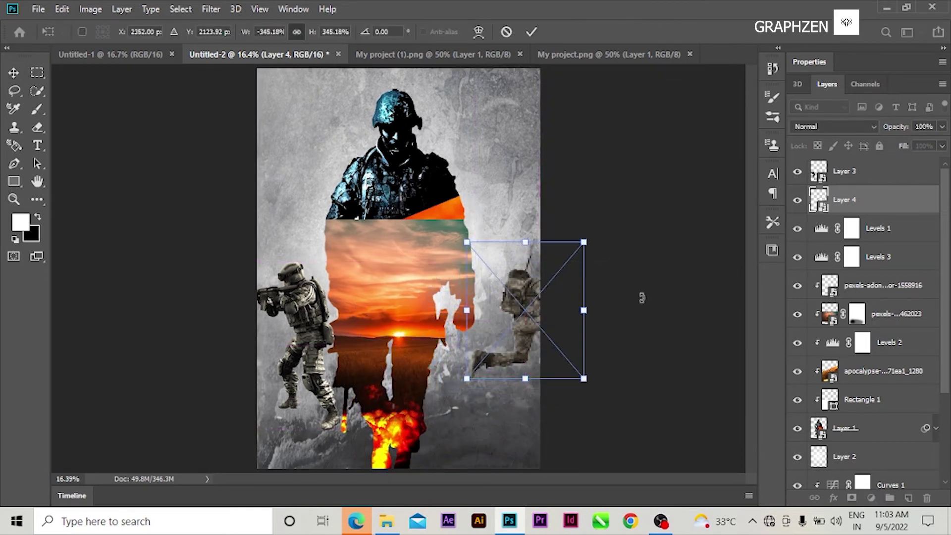
key("Return")
Move the main soldier and the sunset image lower on the poster and shift the apocalypse fire image.
left_click(416, 307)
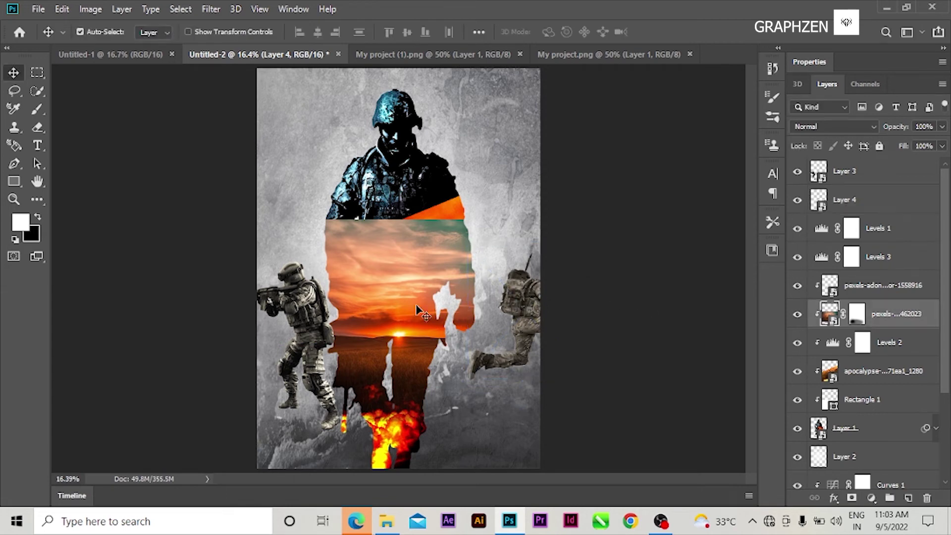
left_click_drag(407, 188, 411, 300)
left_click_drag(412, 234, 410, 212)
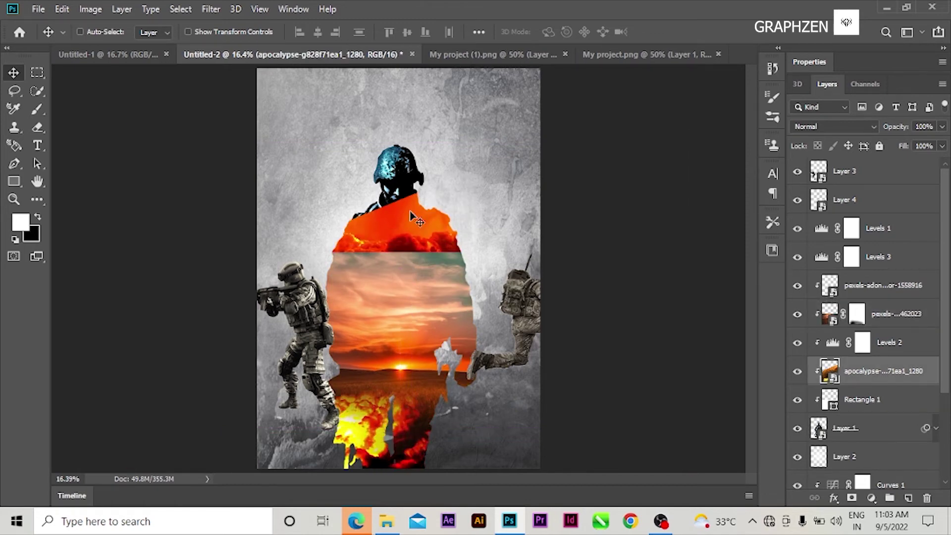
Scale the apocalypse image to 243.57%, rotate it to about -7.99° and position its flames over the main soldier's legs.
key("ctrl+t")
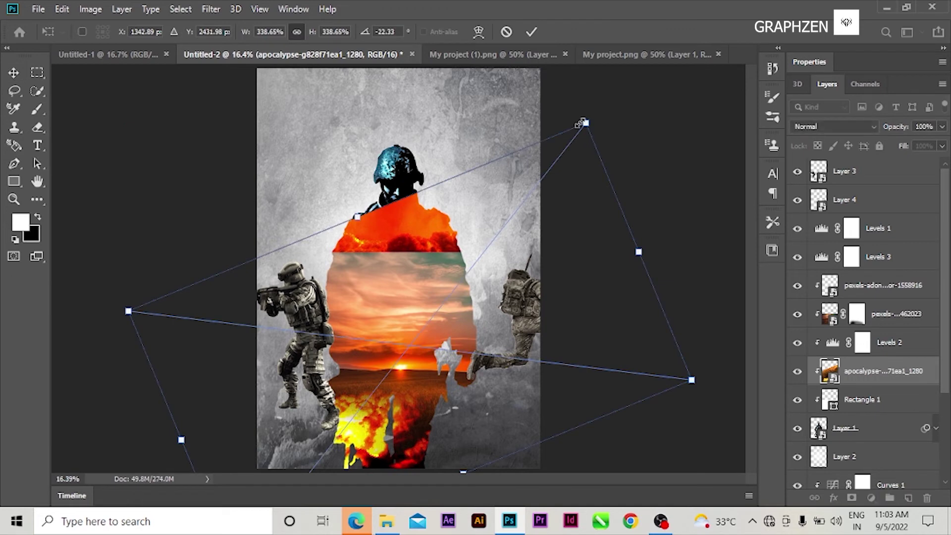
left_click_drag(585, 121, 486, 248)
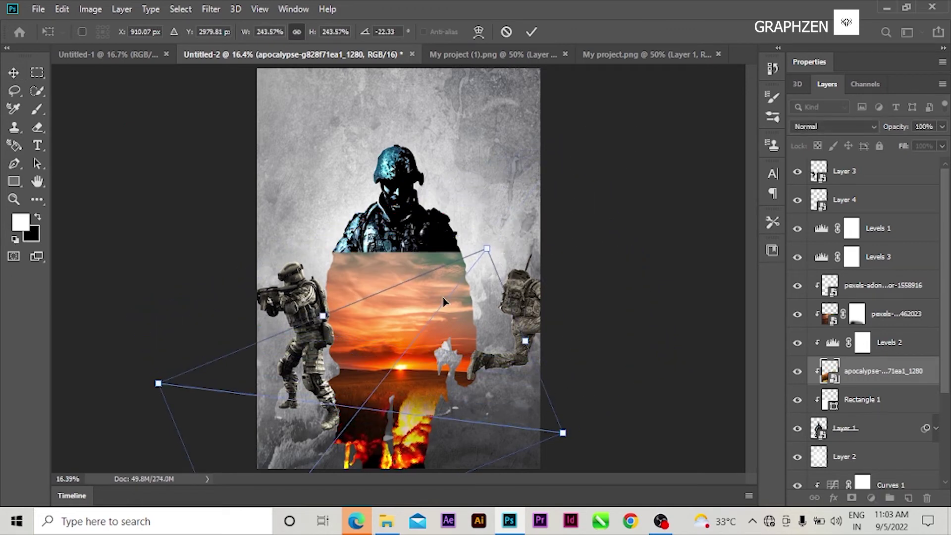
left_click_drag(442, 308, 470, 274)
left_click_drag(525, 200, 567, 236)
key("Return")
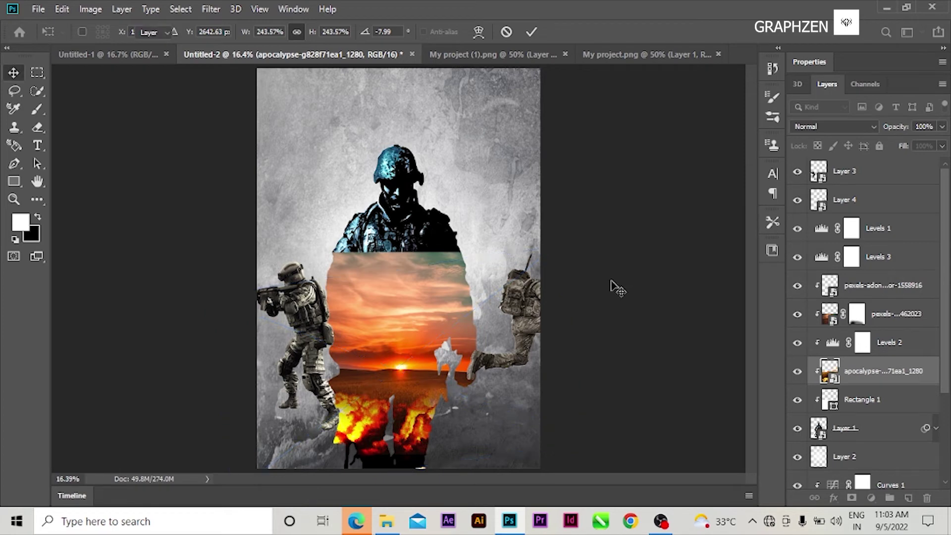
Move the kneeling and standing soldiers inward over the sunset area of the main soldier's body.
left_click_drag(534, 305, 415, 319)
left_click_drag(304, 327, 372, 365)
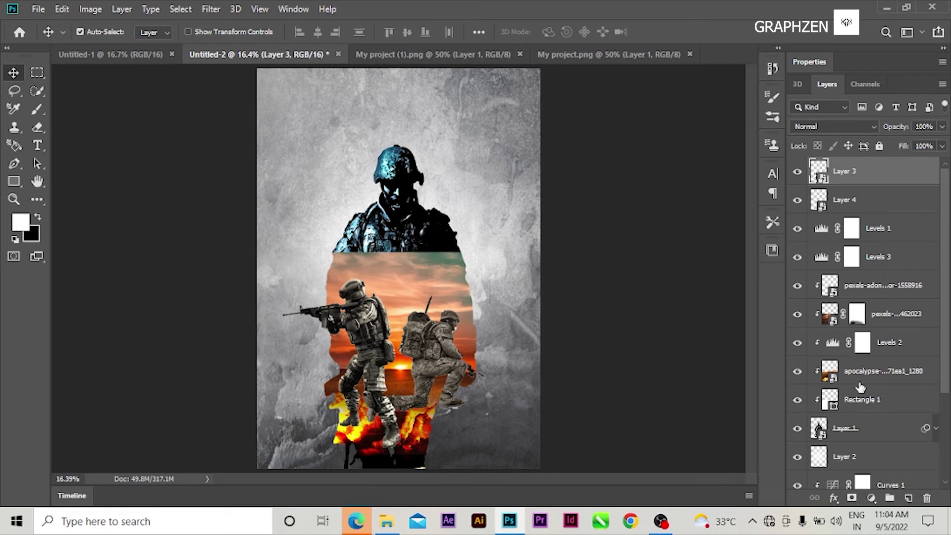
Add a layer mask to the main soldier's layer, make black the foreground colour and enlarge the brush tip for masking.
left_click(870, 427)
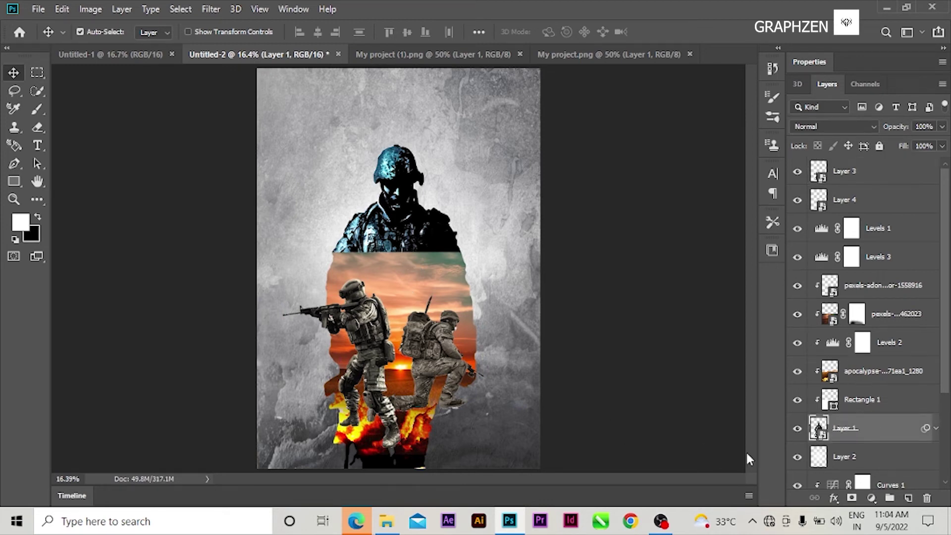
left_click(851, 497)
key("x")
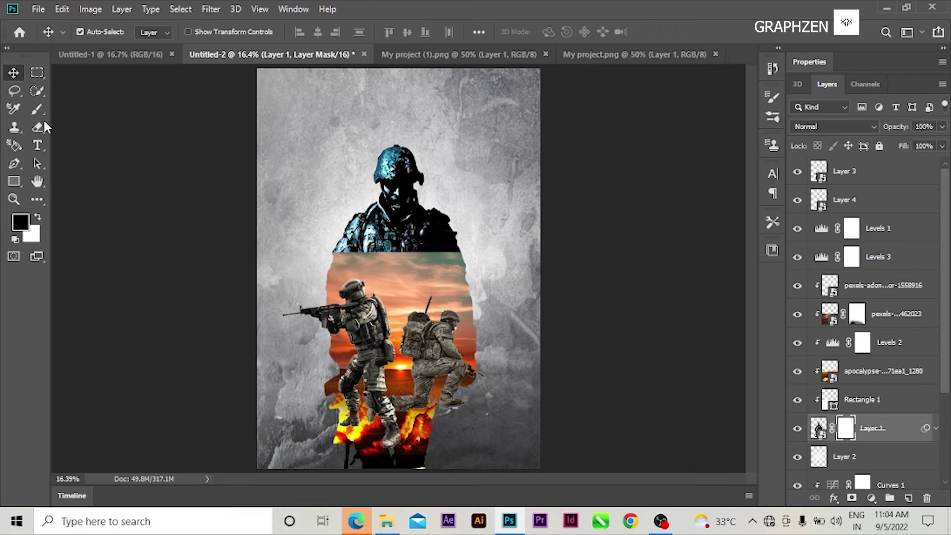
left_click(37, 92)
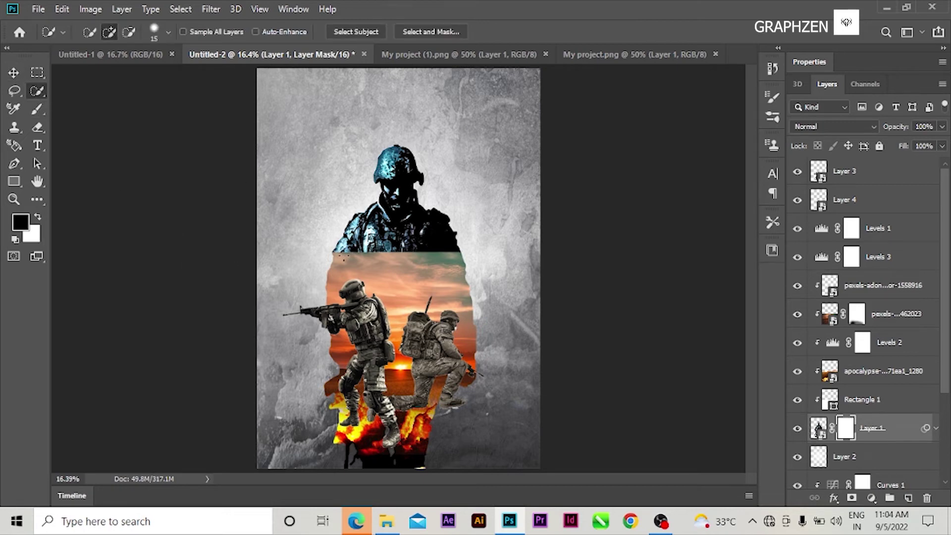
key("bracketright")
key("bracketright")
key("bracketright")
key("bracketright")
key("bracketright")
key("bracketright")
key("bracketright")
key("bracketright")
key("bracketright")
key("bracketright")
key("bracketright")
key("bracketright")
key("bracketright")
key("bracketright")
key("bracketright")
key("bracketright")
key("bracketright")
key("bracketleft")
key("bracketleft")
key("bracketleft")
key("bracketleft")
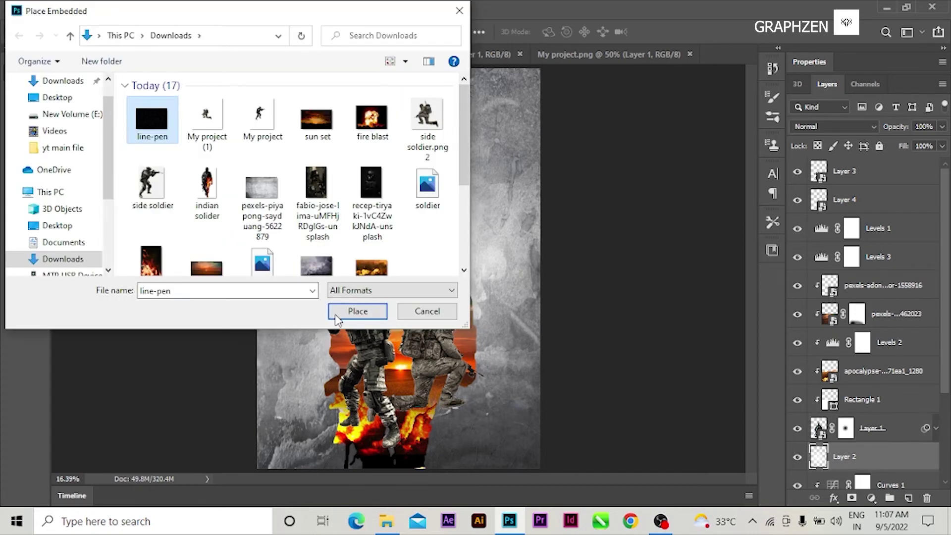
Place the line-pen image from Downloads as an embedded layer and move it to the top of the layer stack.
left_click(349, 310)
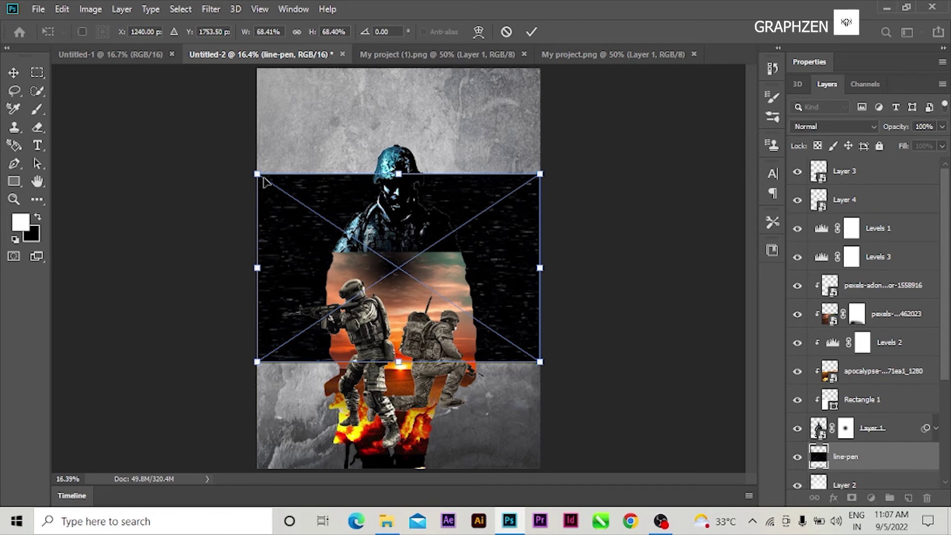
left_click_drag(871, 451, 830, 165)
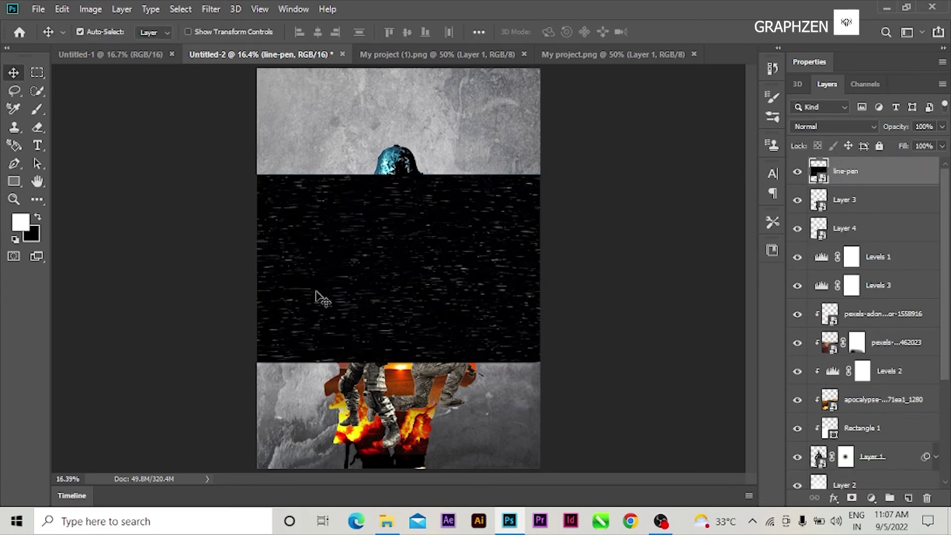
Rotate the line-pen image about 20.41° and enlarge it to about 103.7% so it covers most of the poster.
key("ctrl+t")
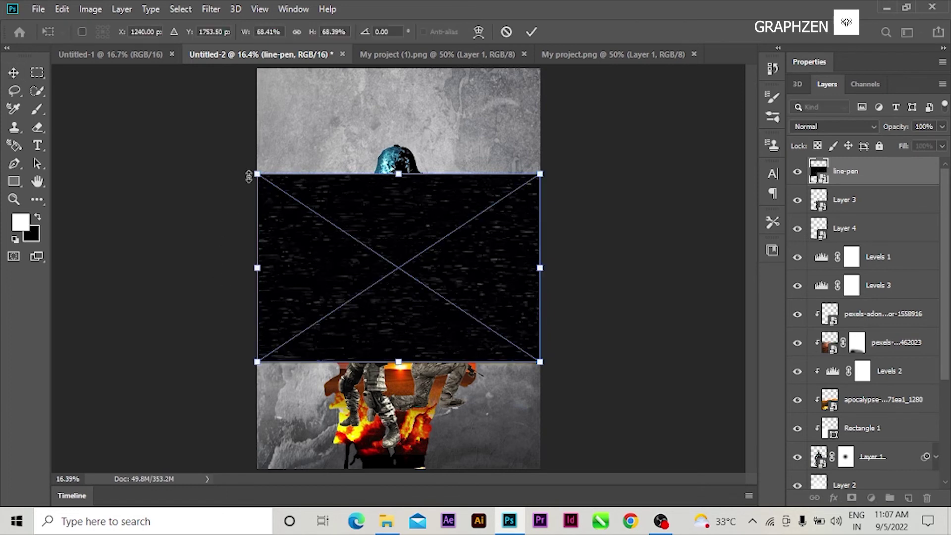
left_click_drag(250, 166, 271, 91)
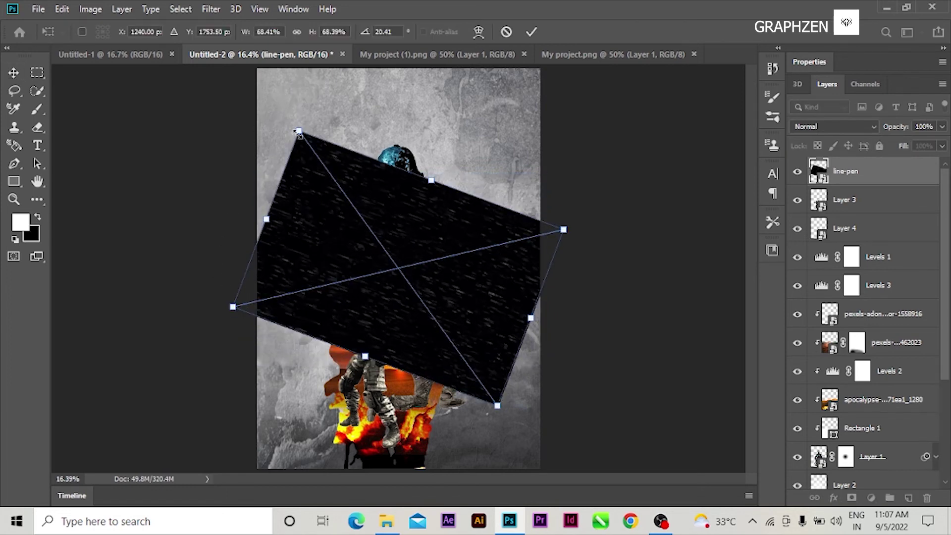
left_click_drag(299, 133, 254, 69)
left_click_drag(500, 404, 562, 490)
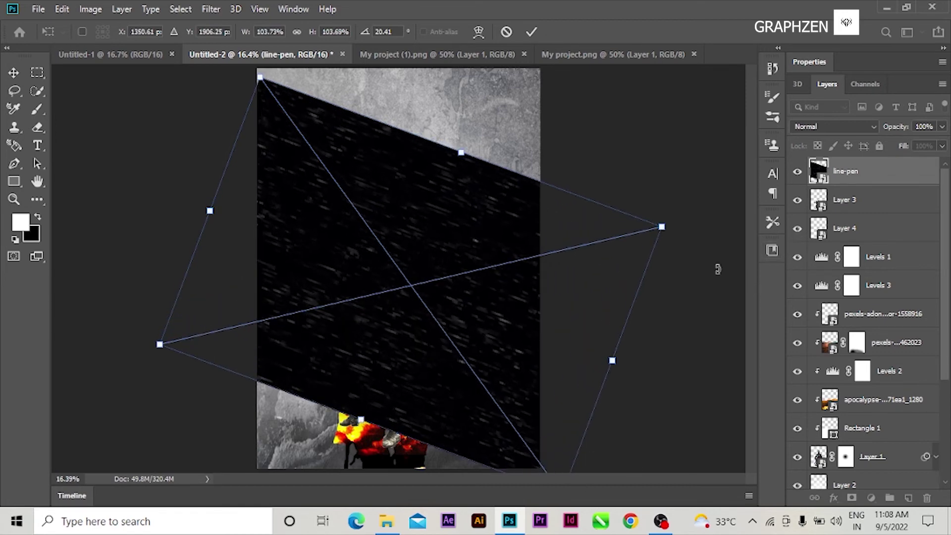
key("Return")
Set the line-pen layer's blend mode to Screen and move it below the main soldier's layer.
left_click(831, 126)
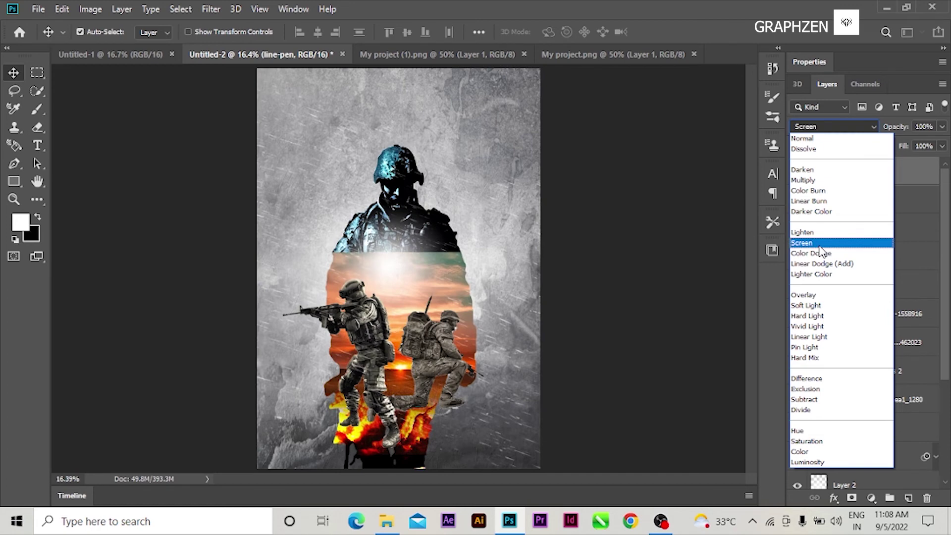
left_click(812, 243)
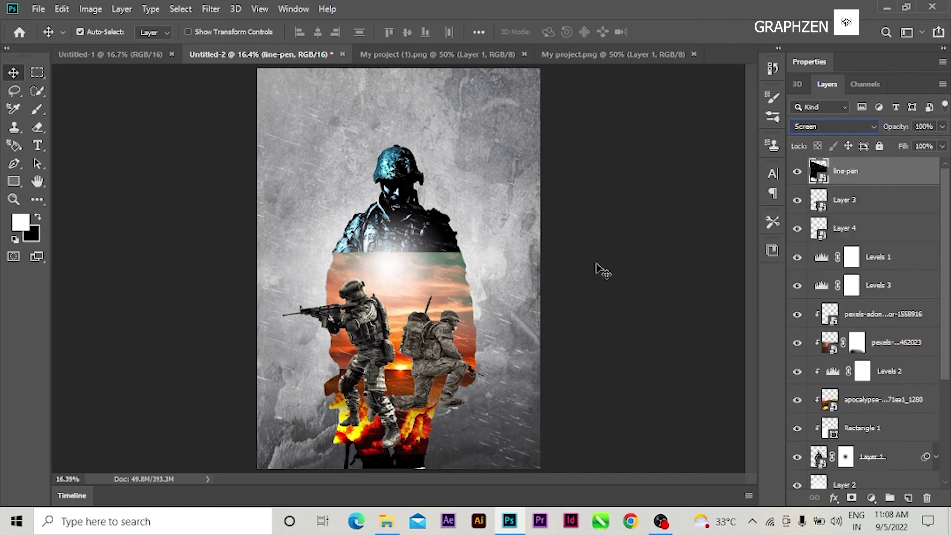
left_click_drag(852, 173, 876, 223)
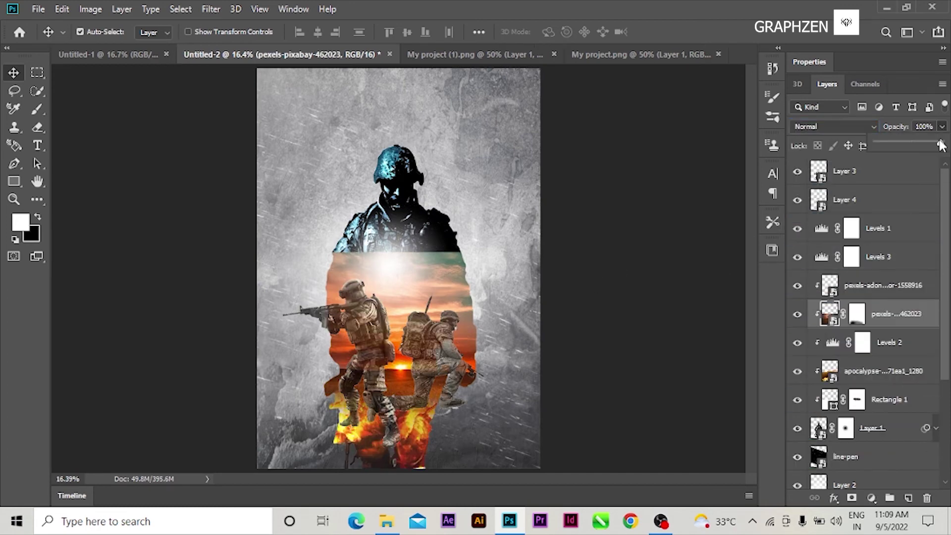
Set the pexels-pixabay-462023 sunset layer's opacity to 68% and its blend mode to Hue.
left_click_drag(942, 143, 918, 140)
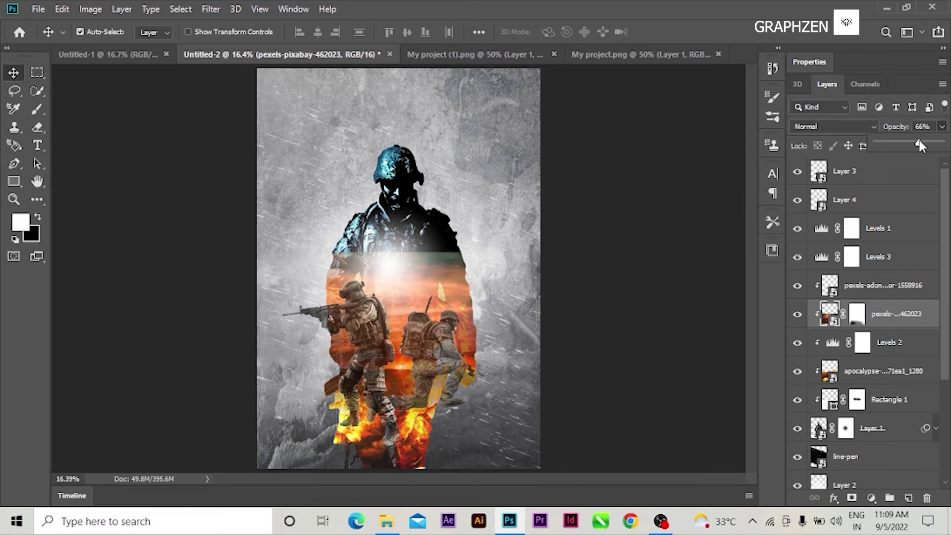
left_click(868, 125)
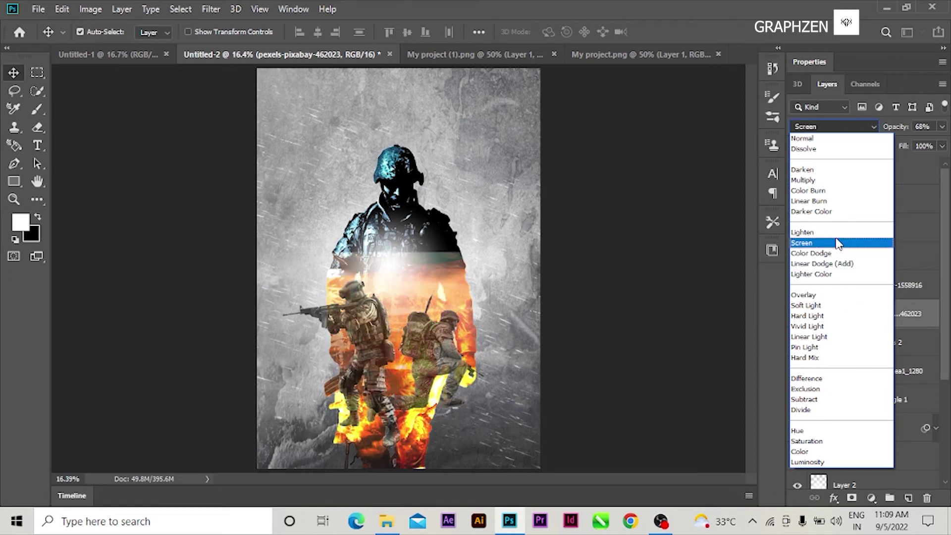
left_click(851, 433)
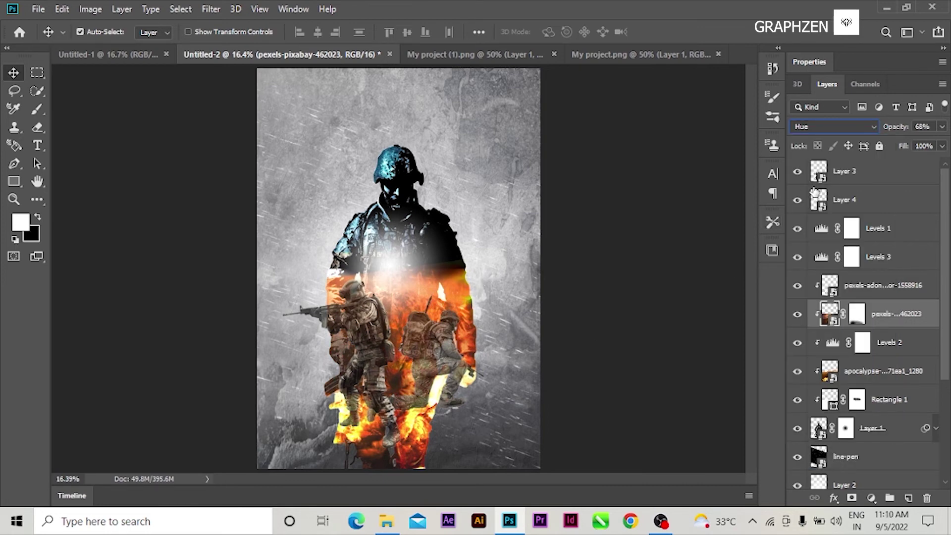
Stretch the line-pen image to about 165% height at 103.7% width and move its layer to the top of the stack.
left_click(851, 463)
key("ctrl+t")
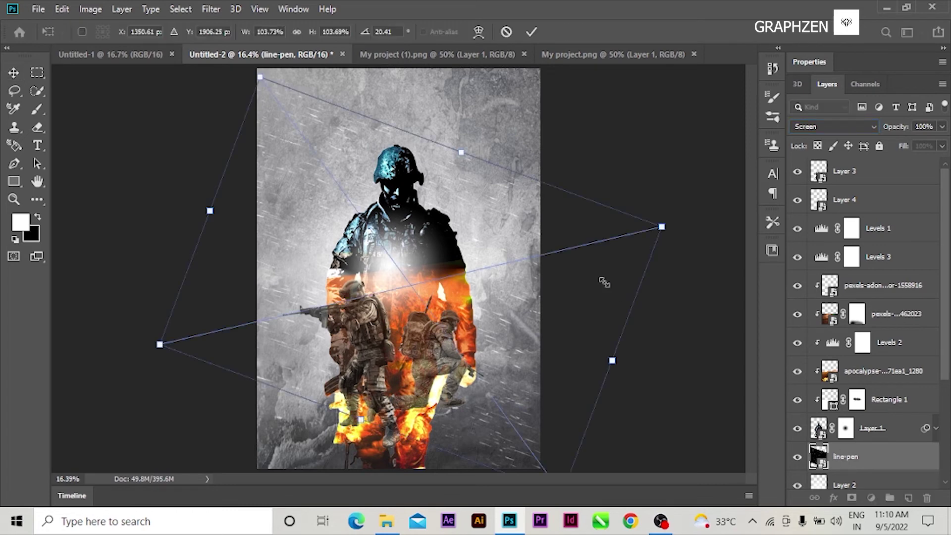
left_click_drag(463, 150, 507, 55)
left_click_drag(361, 420, 313, 459)
left_click_drag(594, 151, 579, 168)
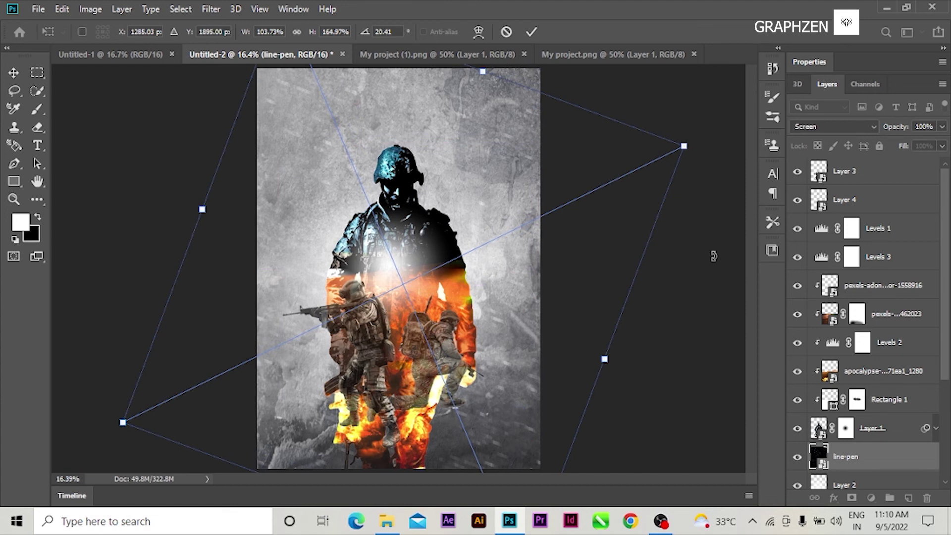
key("Return")
left_click_drag(849, 462, 830, 159)
Add a two-line title reading "OPERATION" and "FORCE 99" across the upper part of the poster.
key("t")
left_click(289, 165)
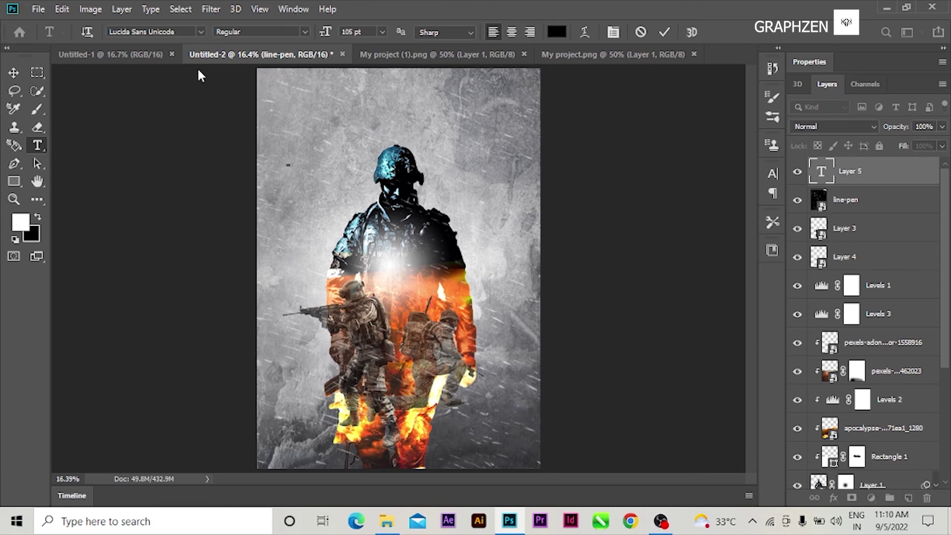
type("OP")
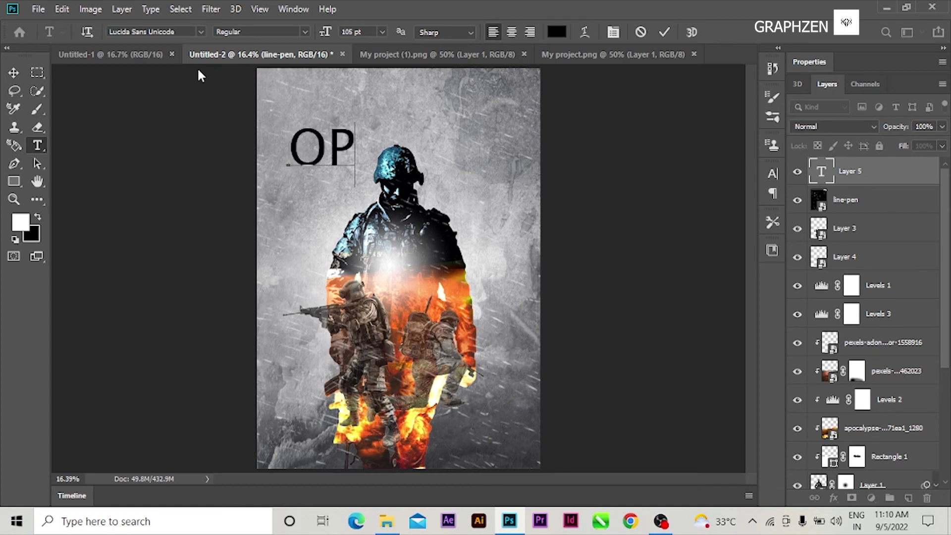
type("ERAT")
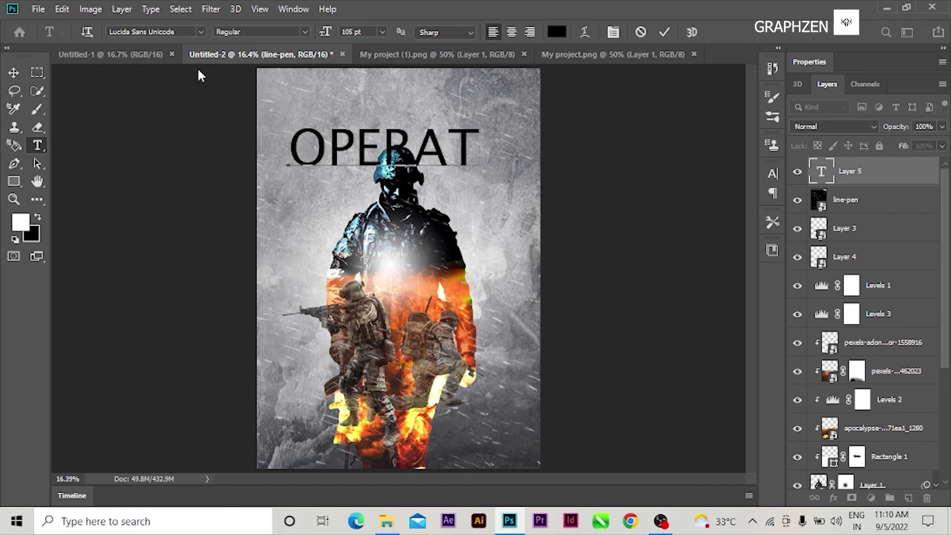
type("ION")
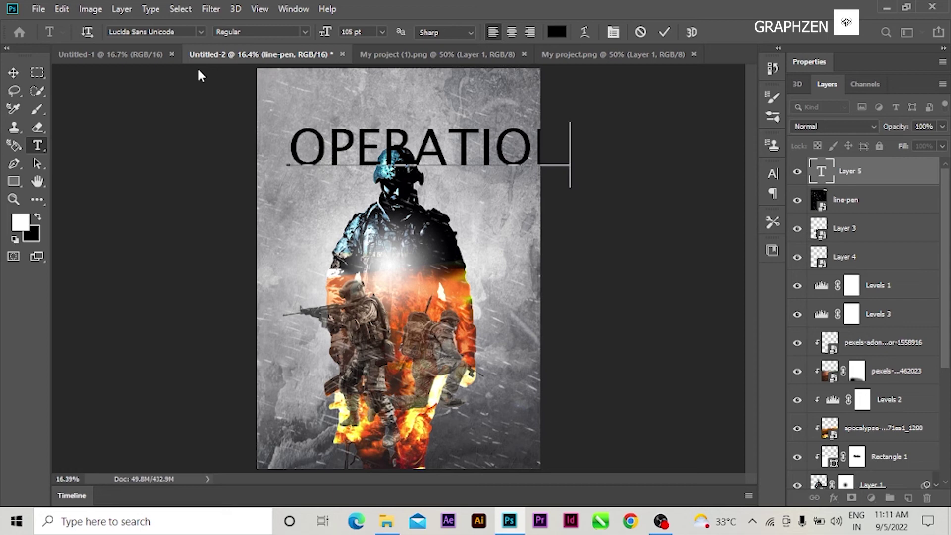
key("Return")
type("FP")
key("BackSpace")
type("ORCE")
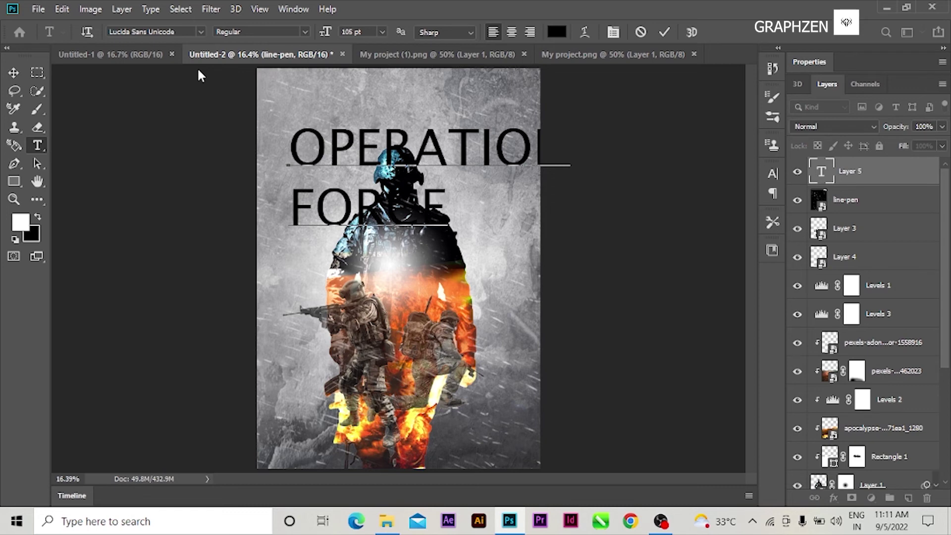
type(" 99")
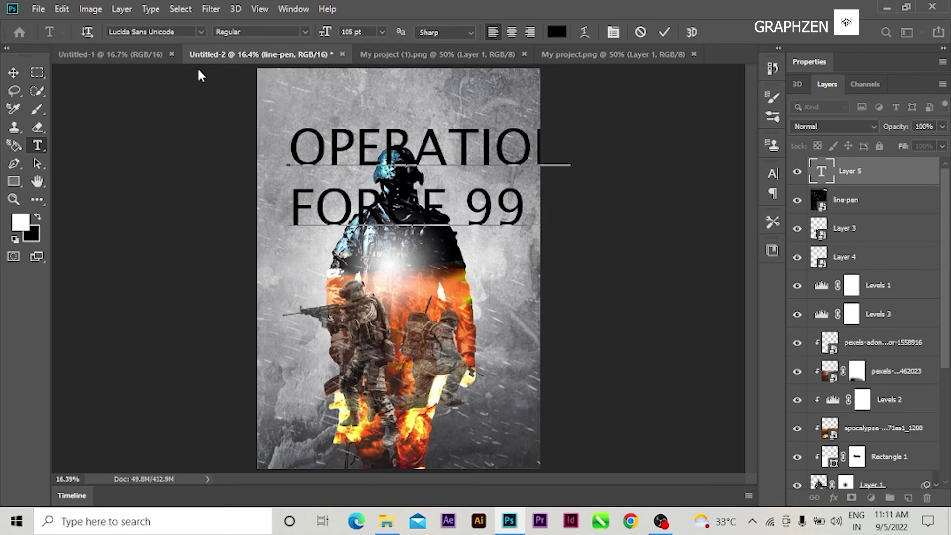
left_click(14, 72)
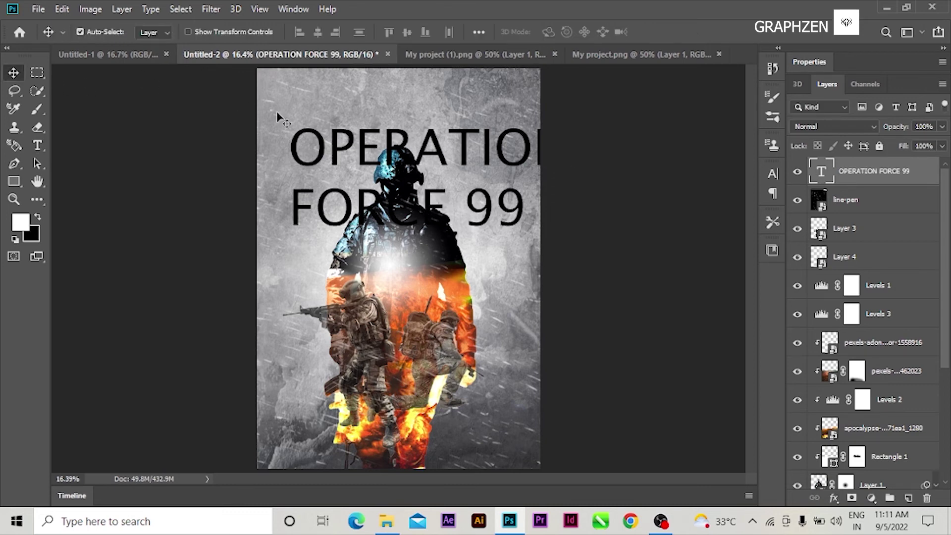
Scale the title text down to about 68.84% and set its font to Clarendon Blk BT.
key("ctrl+t")
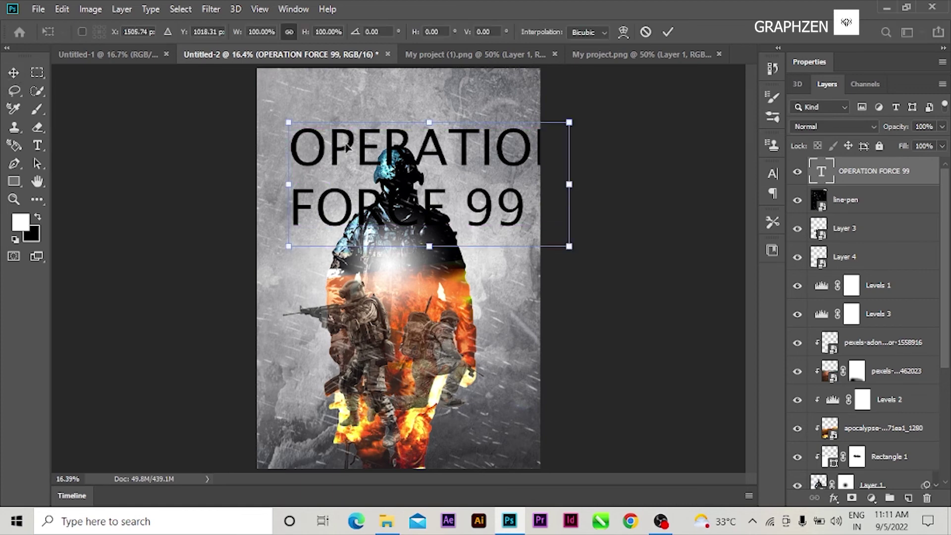
left_click_drag(569, 246, 482, 206)
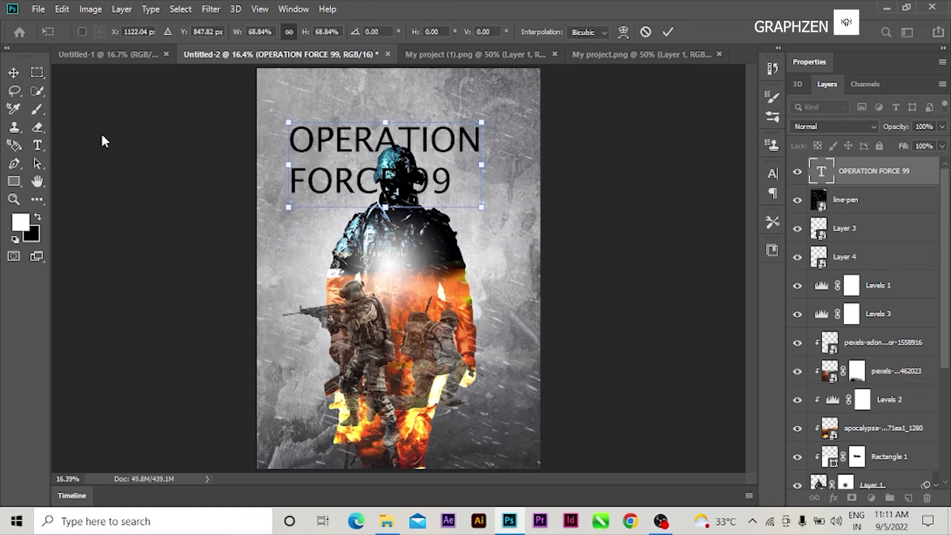
left_click(37, 145)
left_click_drag(449, 178, 286, 124)
left_click(305, 33)
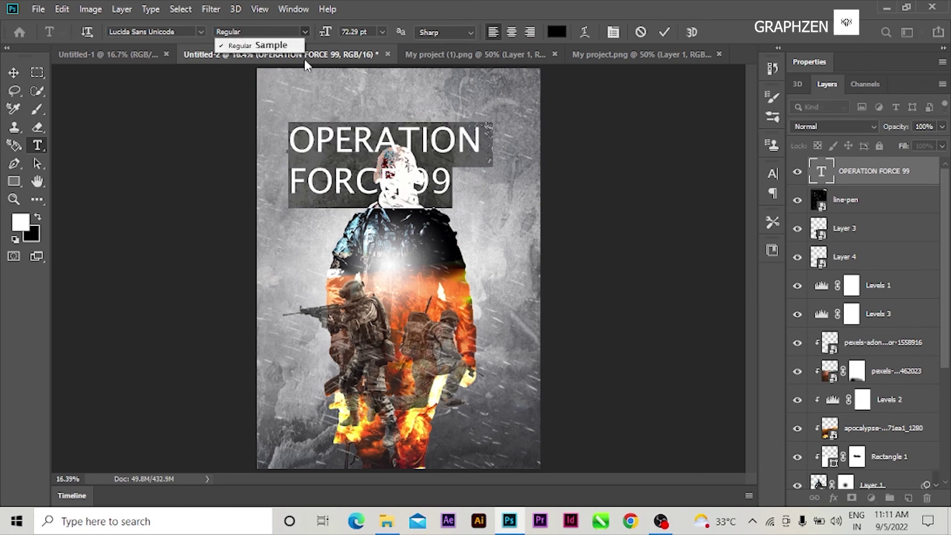
left_click(201, 30)
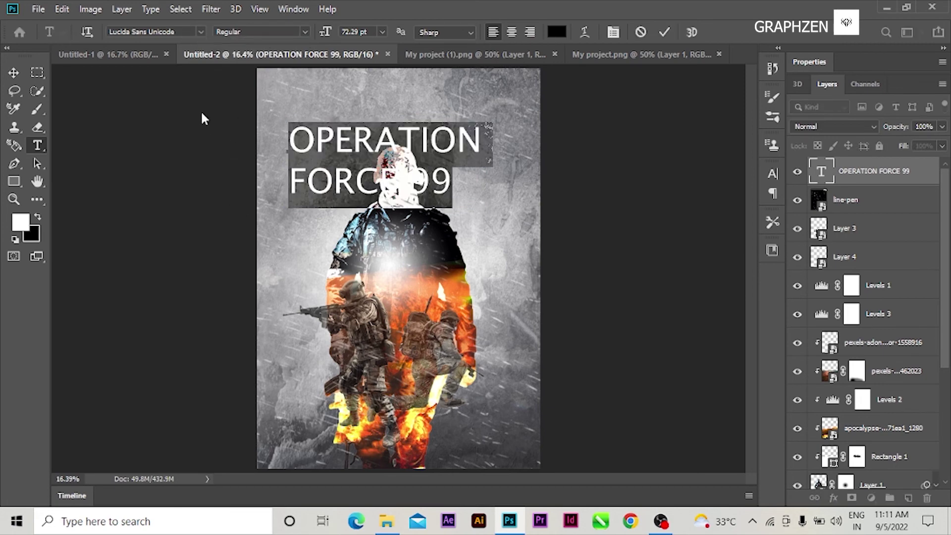
left_click(201, 32)
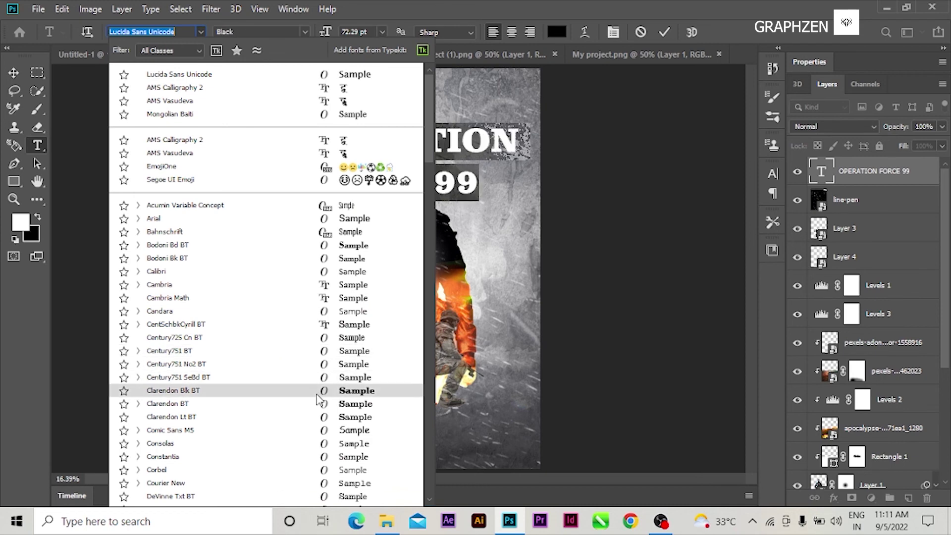
left_click(280, 390)
left_click(14, 73)
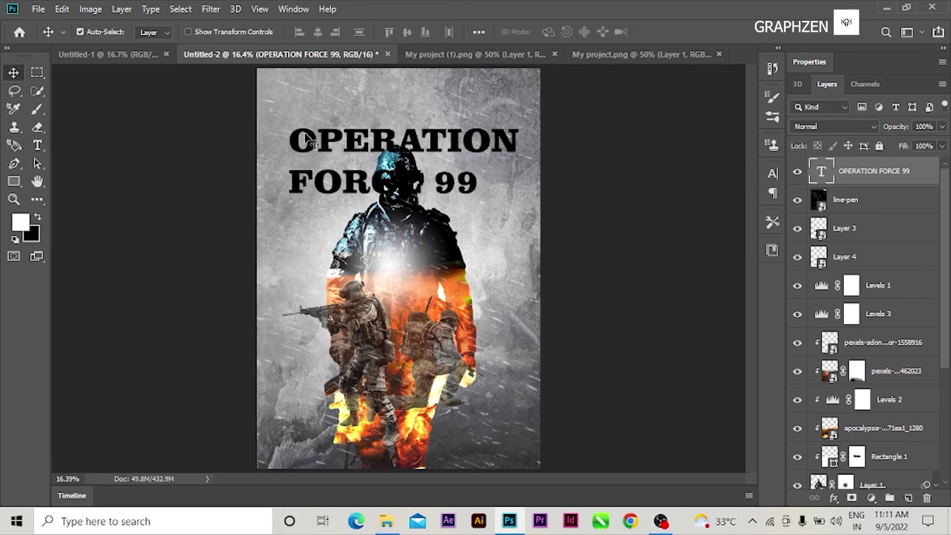
Shrink the title to about 38.58% height and 28.62% width, placing it just left of the main soldier's helmet.
key("ctrl+t")
left_click_drag(520, 205, 339, 186)
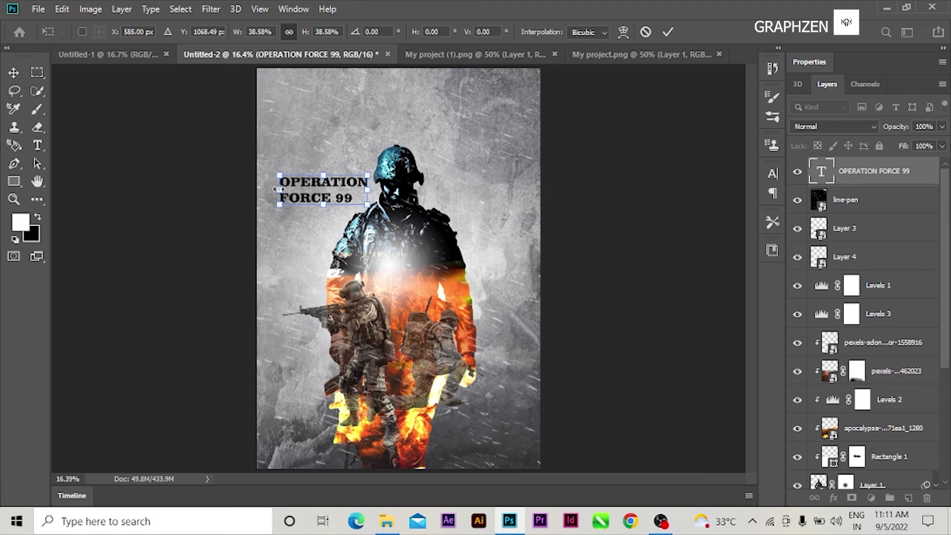
left_click_drag(282, 189, 300, 186)
Set the font size of the "FORCE 99" line to 18 pt.
left_click(37, 145)
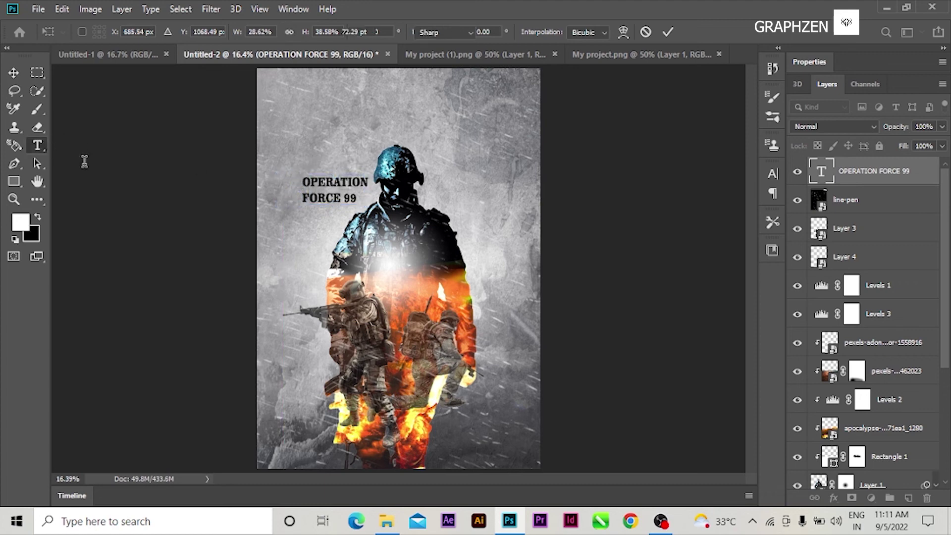
left_click_drag(358, 198, 300, 196)
left_click(382, 32)
left_click(382, 102)
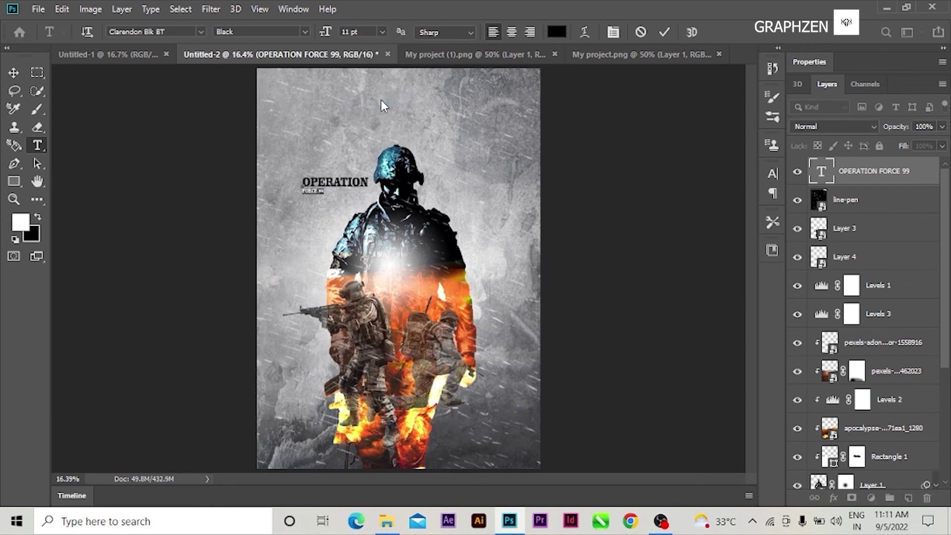
left_click(383, 30)
left_click(391, 135)
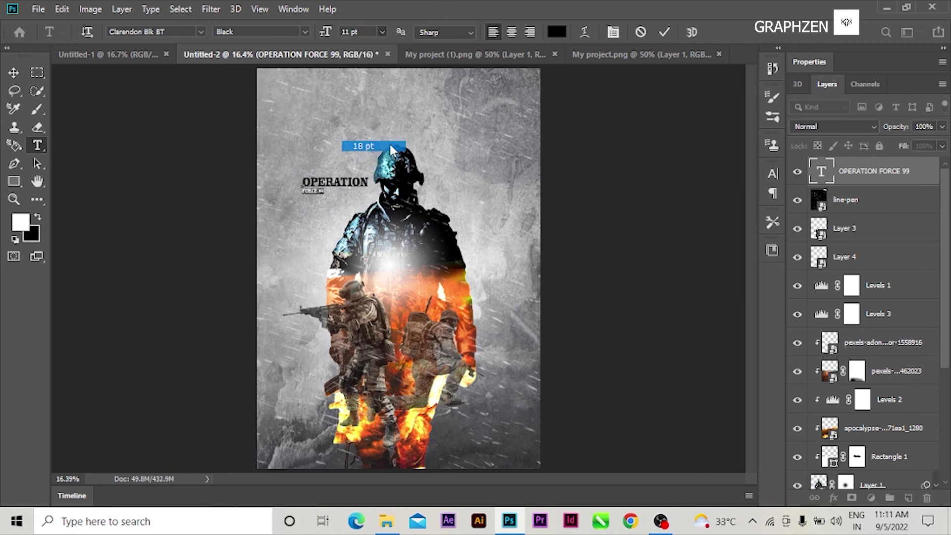
left_click(14, 72)
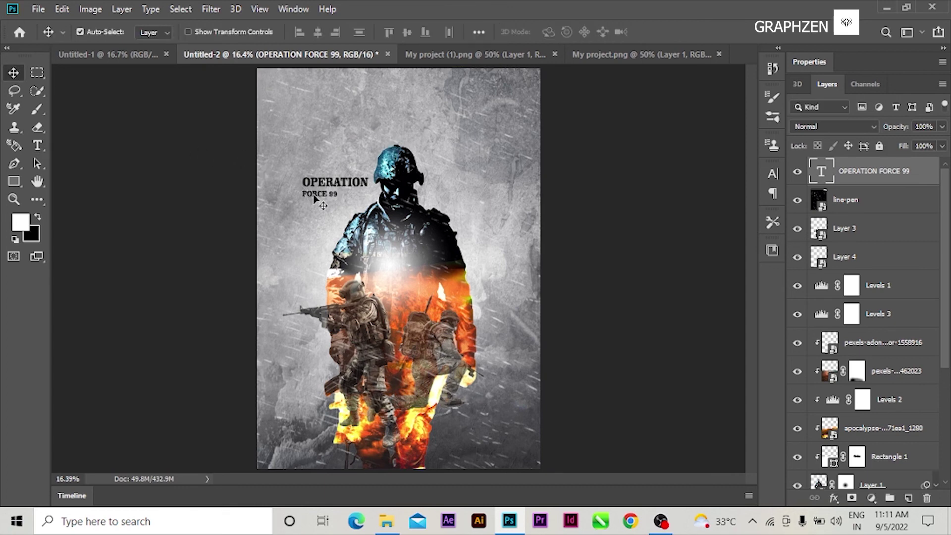
Nudge the title slightly right and indent "FORCE 99" with spaces so it ends flush with the right edge of "OPERATION".
left_click_drag(314, 198, 318, 198)
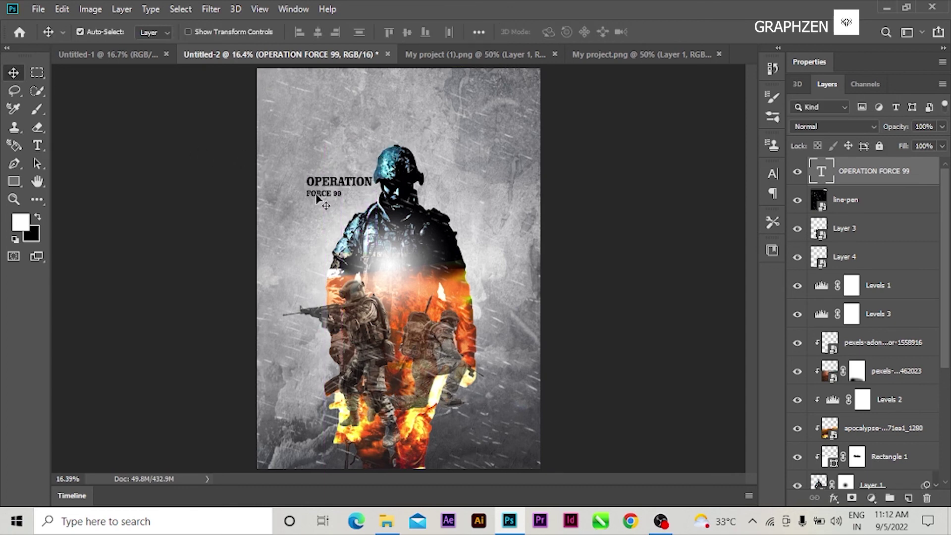
left_click(37, 145)
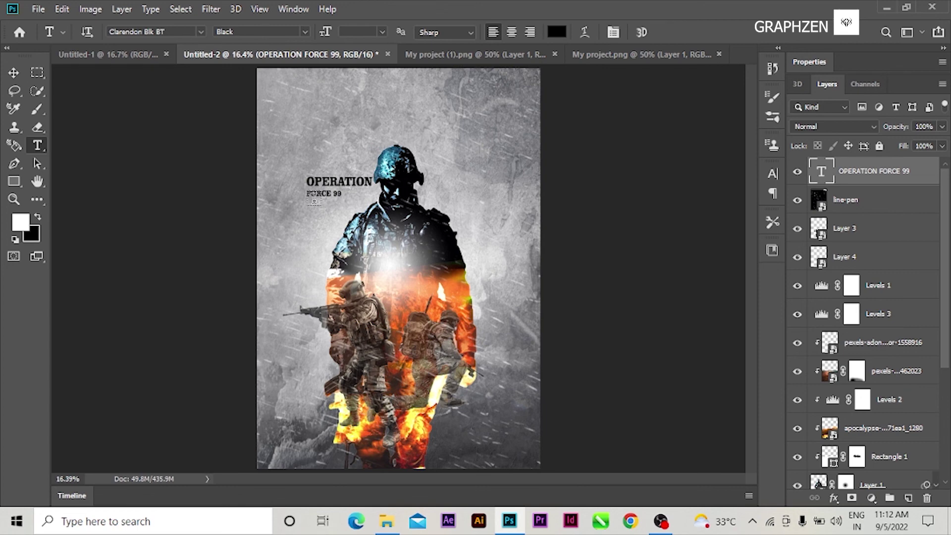
left_click(308, 194)
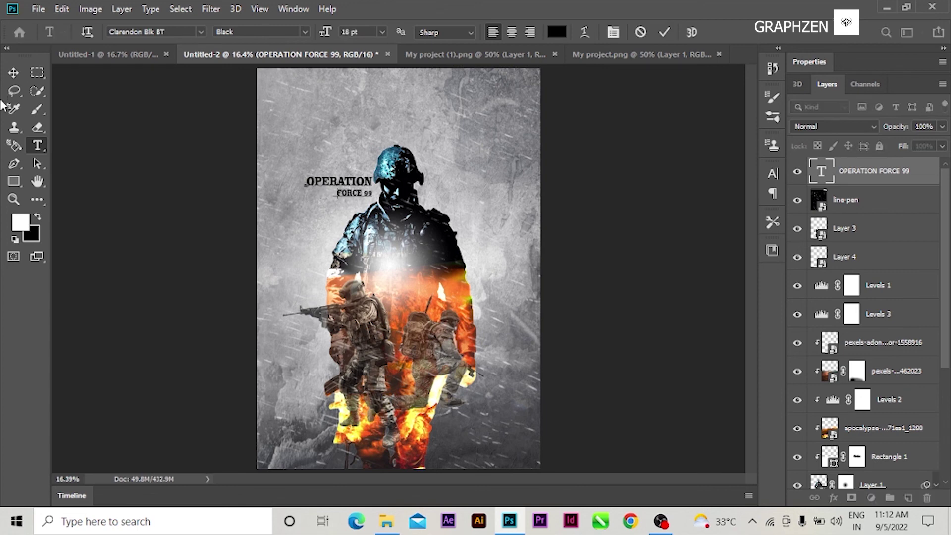
left_click(13, 72)
Move the title over the main soldier's lower torso and set its blend mode to Hard Mix.
left_click_drag(330, 184, 446, 294)
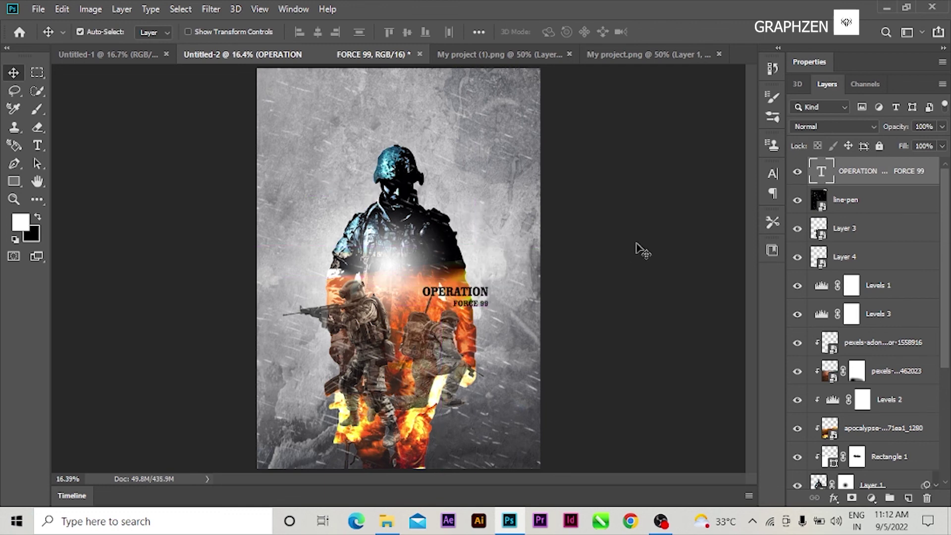
left_click(840, 127)
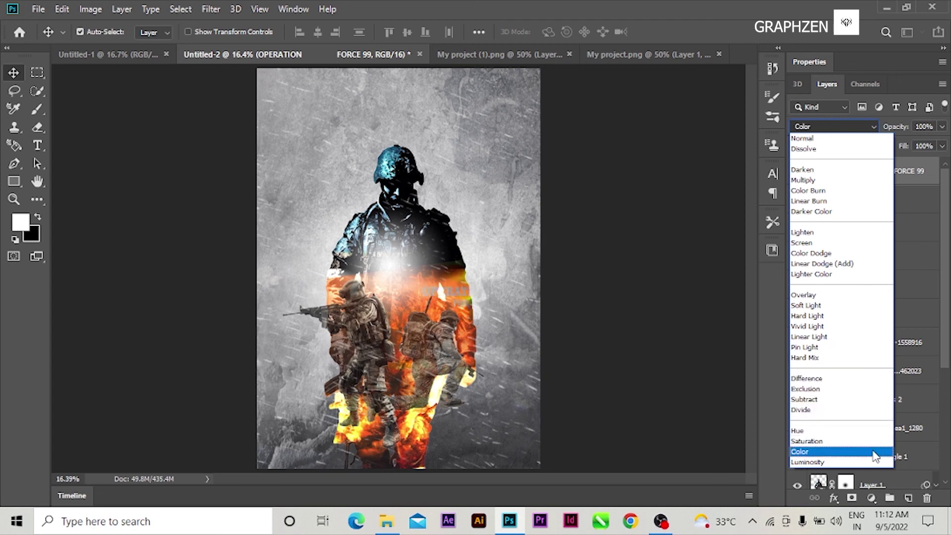
left_click(858, 365)
Enlarge the title and position it in the poster's upper-right corner.
left_click_drag(480, 303, 484, 187)
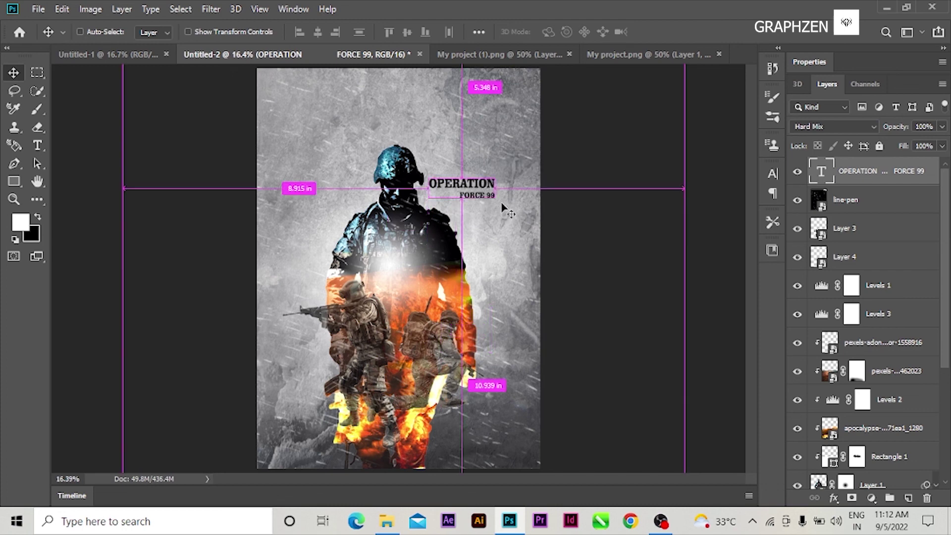
key("ctrl+t")
left_click_drag(495, 201, 533, 215)
left_click_drag(493, 159, 487, 115)
key("Return")
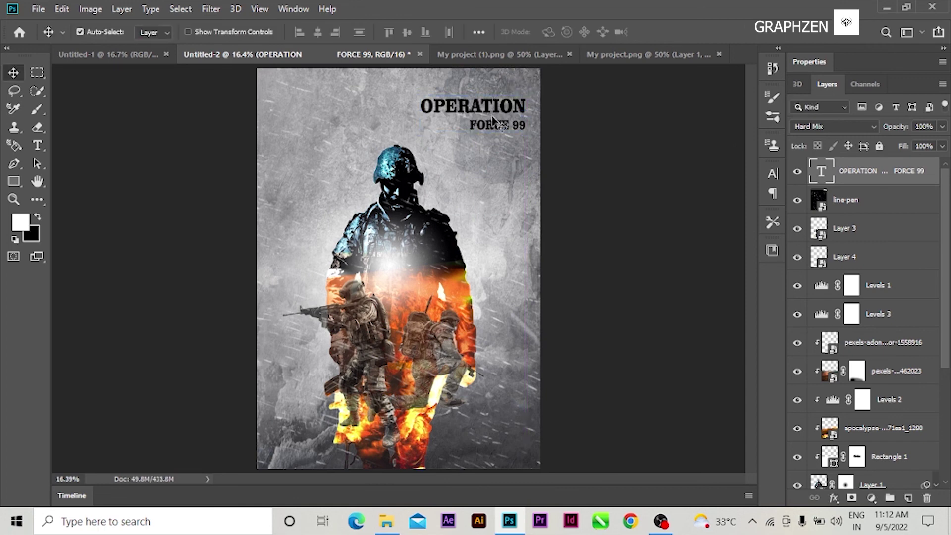
Duplicate the title into the poster's lower-left corner, scale the copy down, and deselect all layers.
left_click_drag(488, 113, 308, 454)
key("ctrl+t")
key("Return")
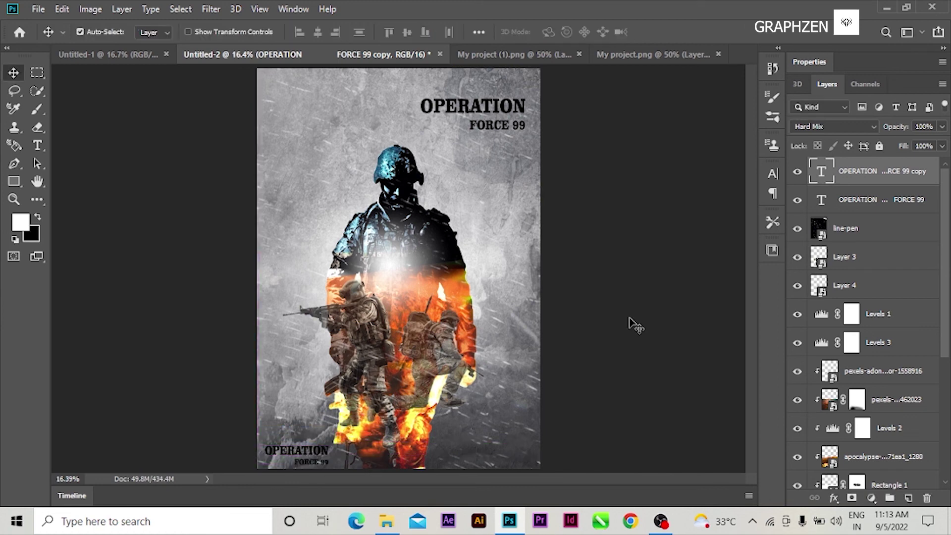
left_click(612, 253)
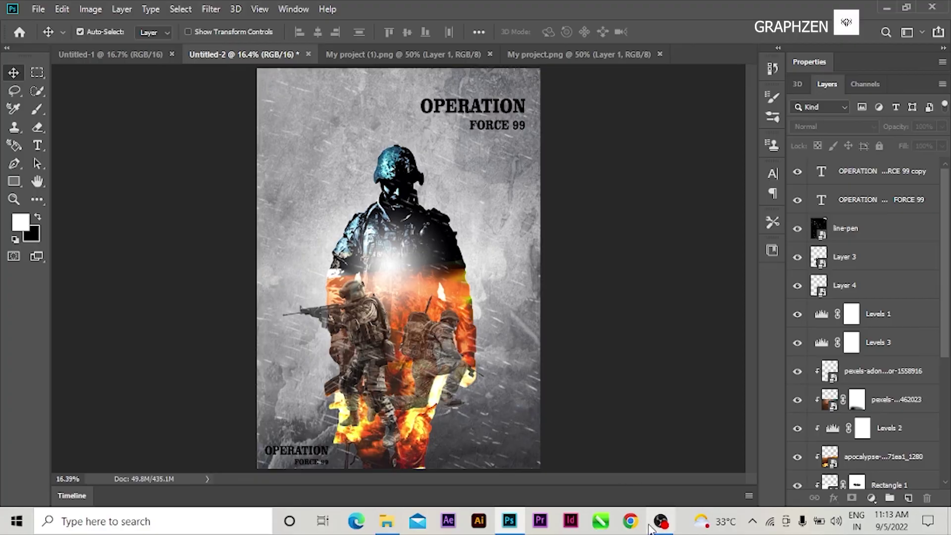